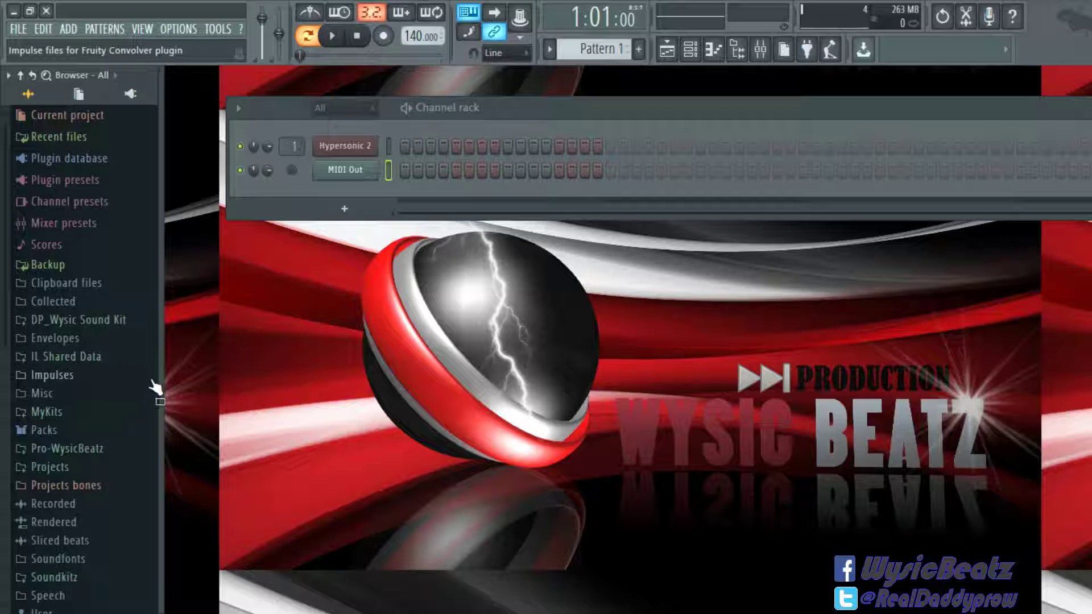
# - Browse the Pro-WysicBeatz sound kit down to its PSR folder in the browser, then hide the browser
pyautogui.hotkey('alt', 'F8')
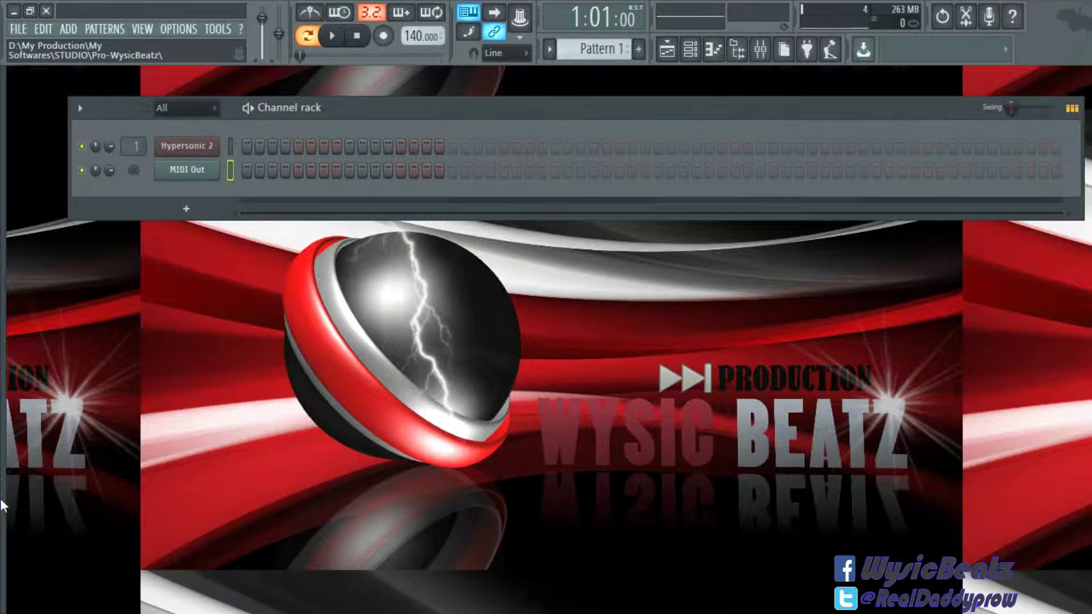
pyautogui.moveTo(2, 503)
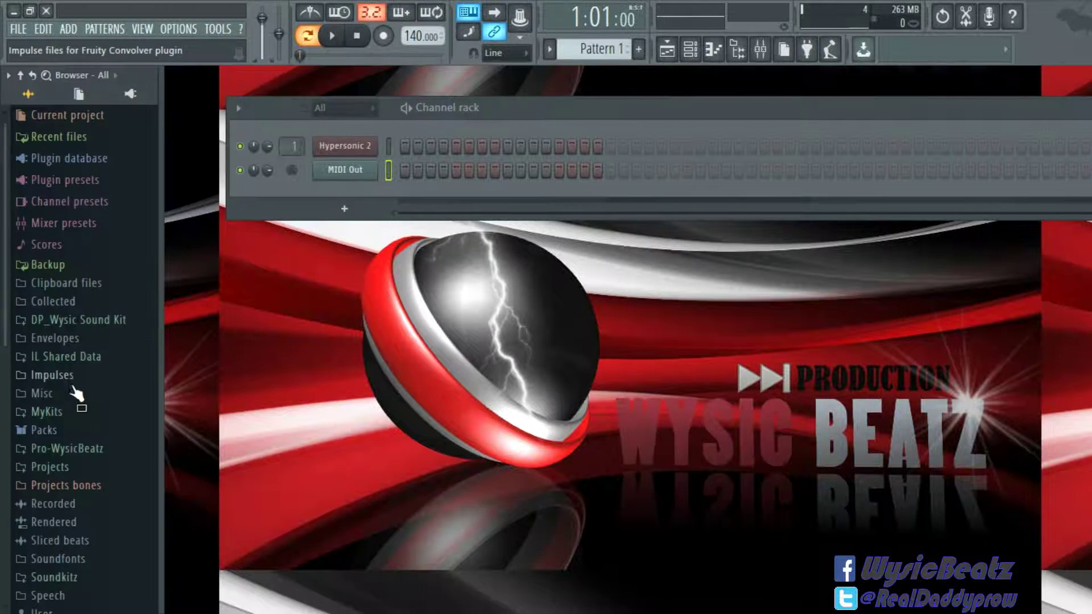
pyautogui.scroll(-1, 86, 466)
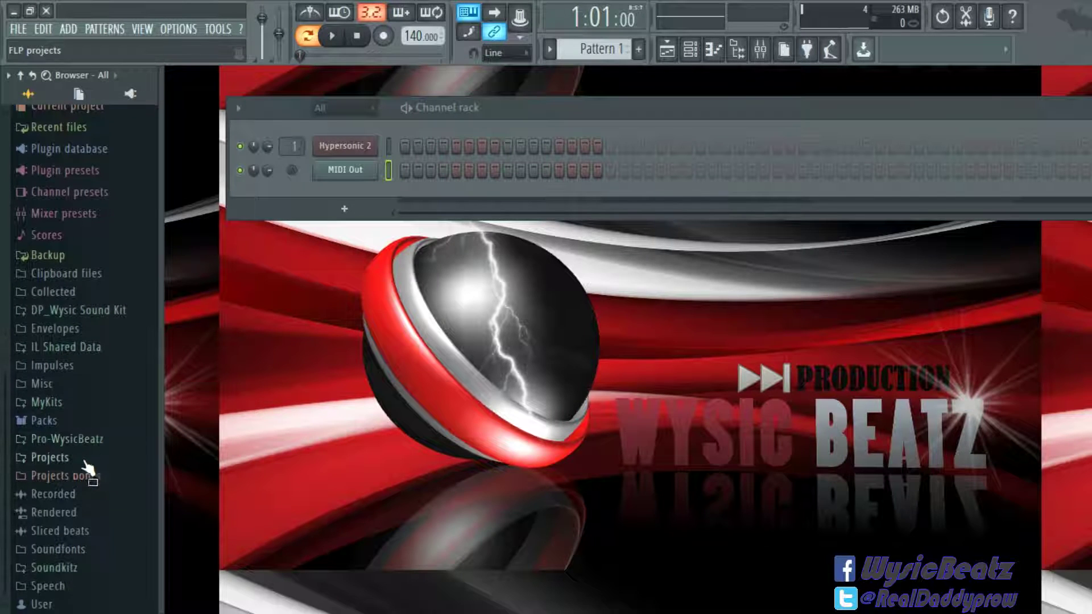
pyautogui.click(73, 439)
pyautogui.scroll(-7, 89, 487)
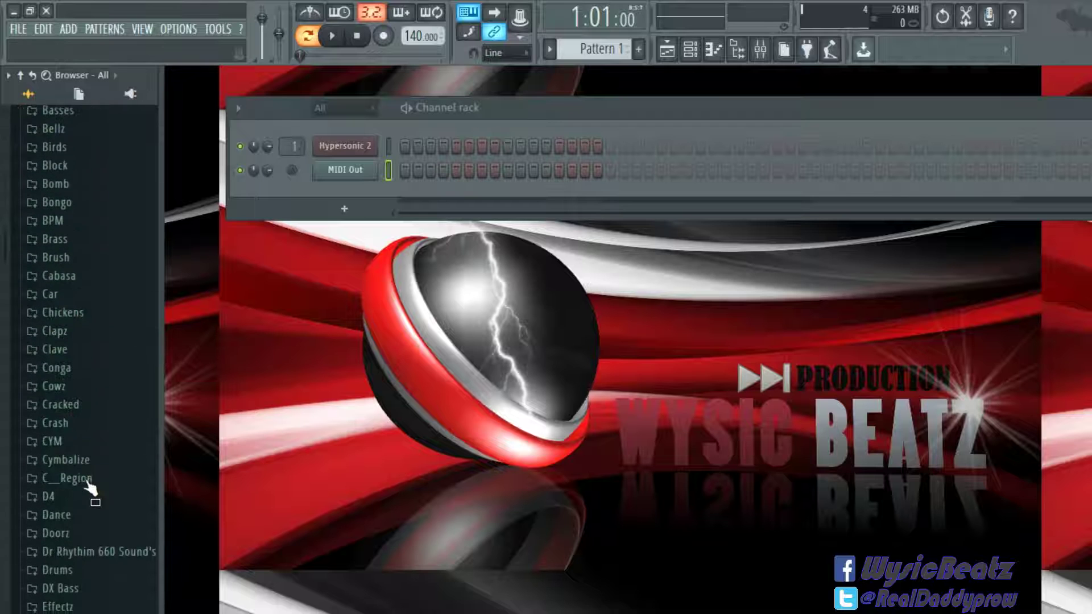
pyautogui.scroll(-7, 89, 487)
pyautogui.scroll(-4, 87, 482)
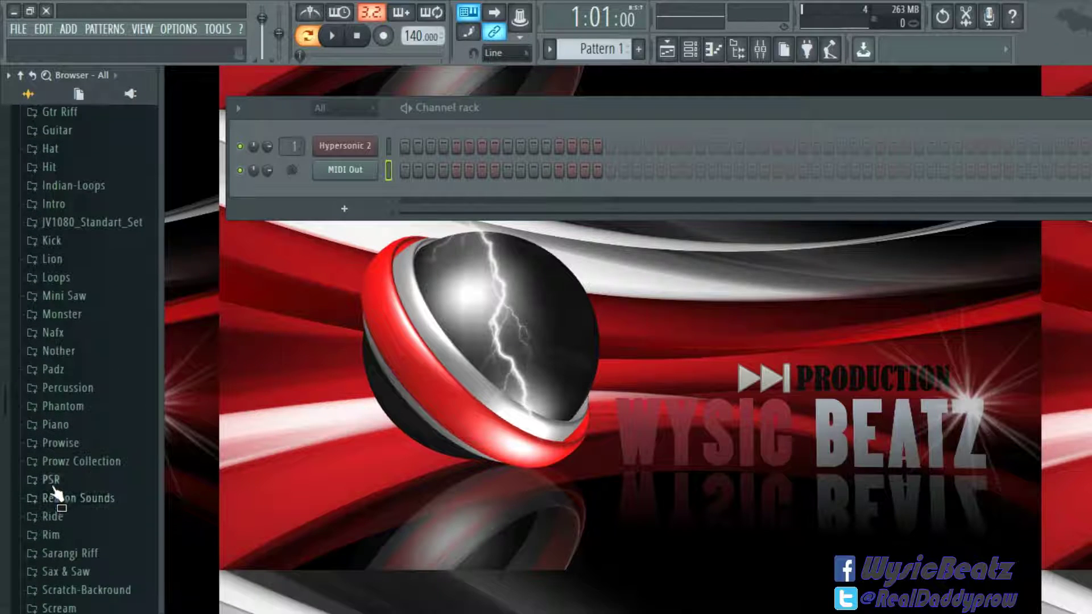
pyautogui.click(53, 483)
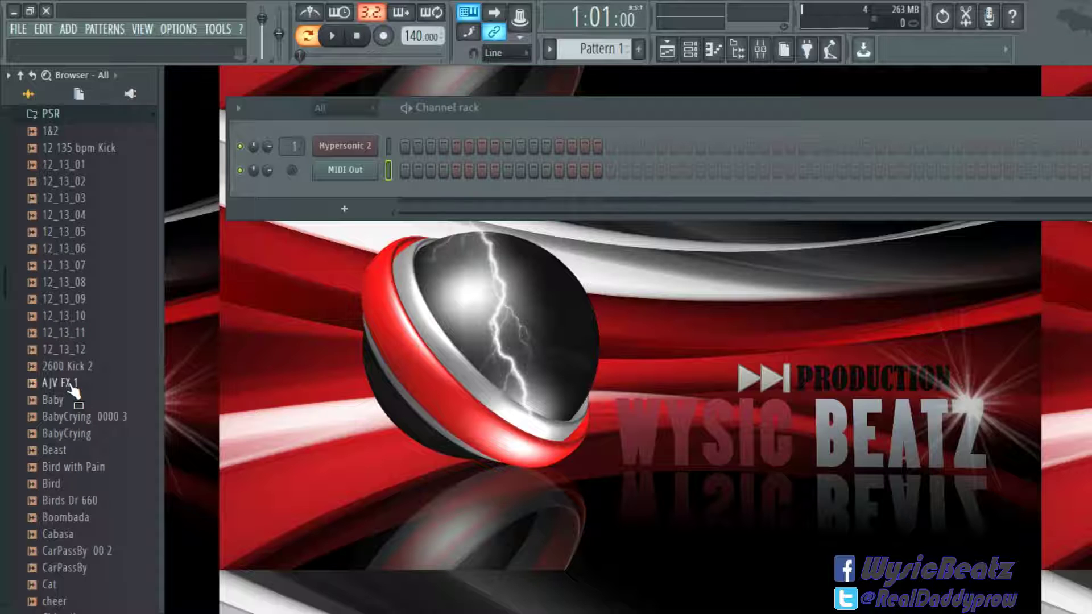
pyautogui.hotkey('alt', 'F8')
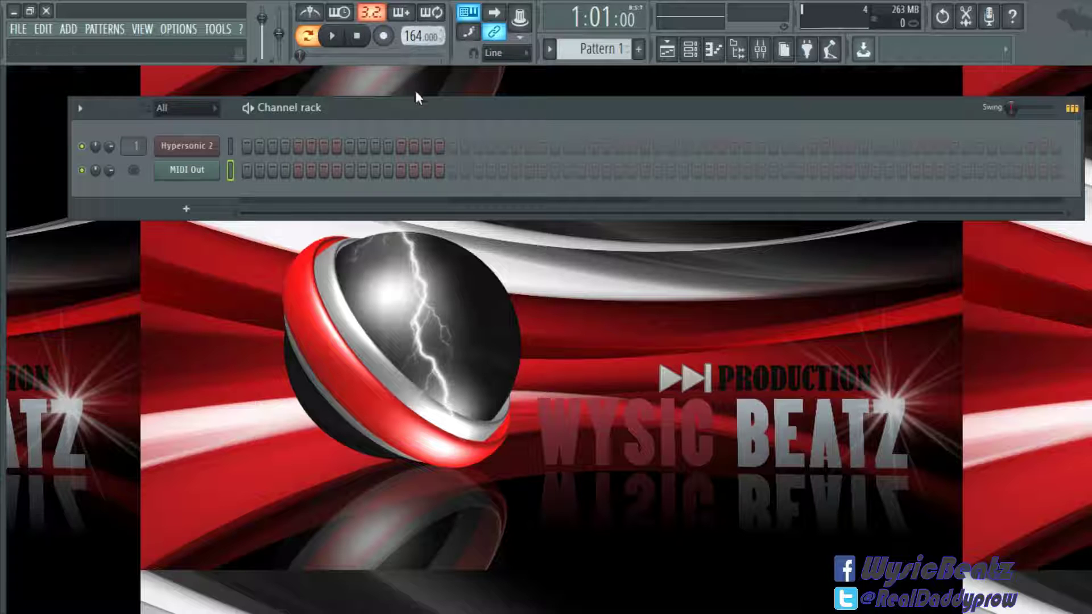
# - Load the Natural Grand Piano patch from Acoustic Pianos into the first slot of the Hypersonic 2 channel and close the plugin
pyautogui.moveTo(425, 111); pyautogui.dragTo(438, 128)
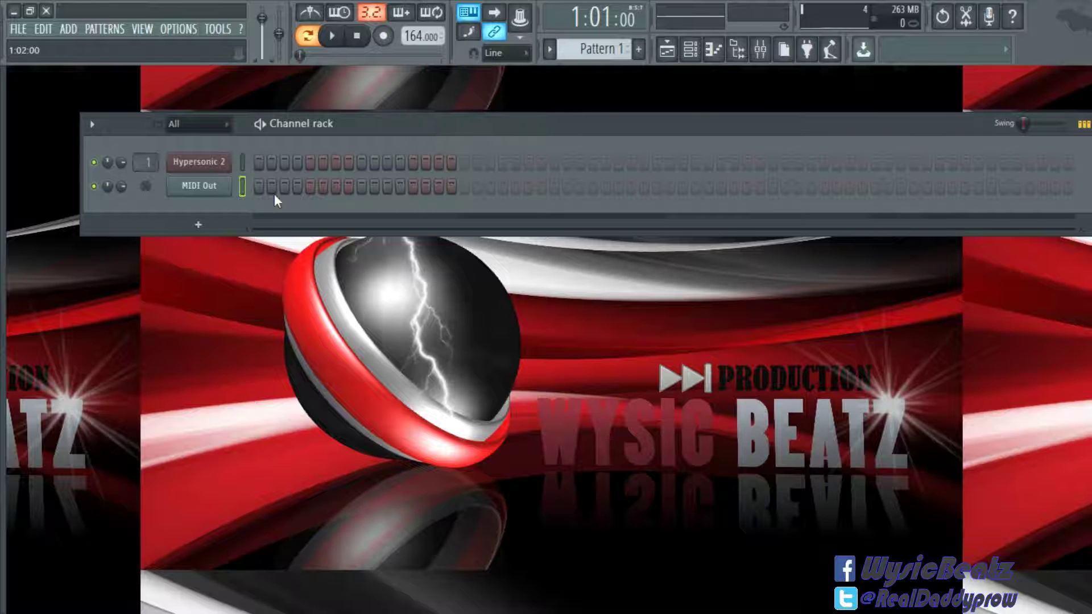
pyautogui.click(203, 166)
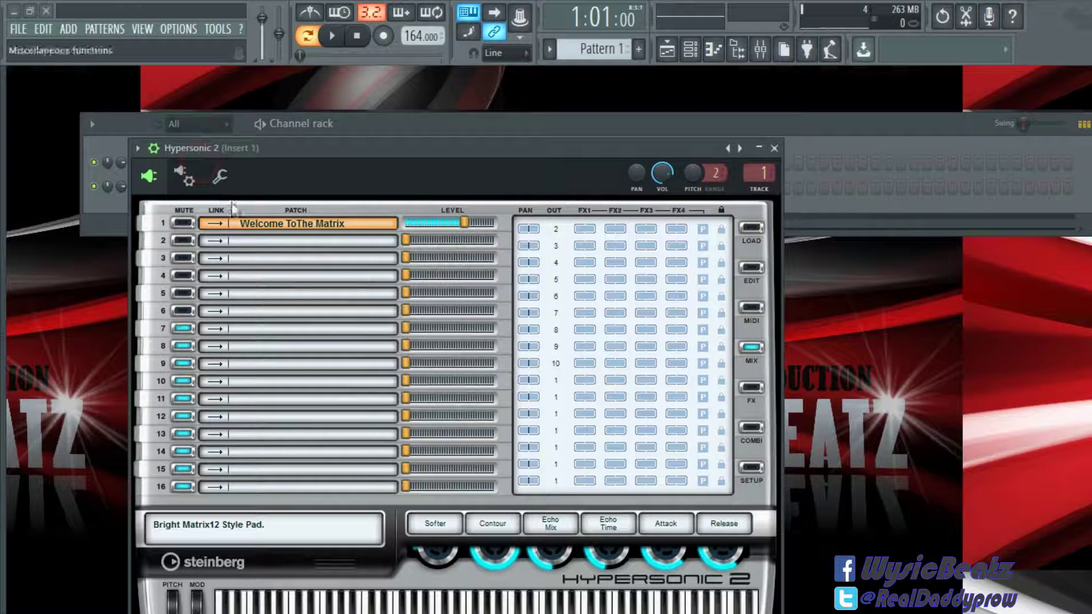
pyautogui.rightClick(291, 229)
pyautogui.click(341, 234)
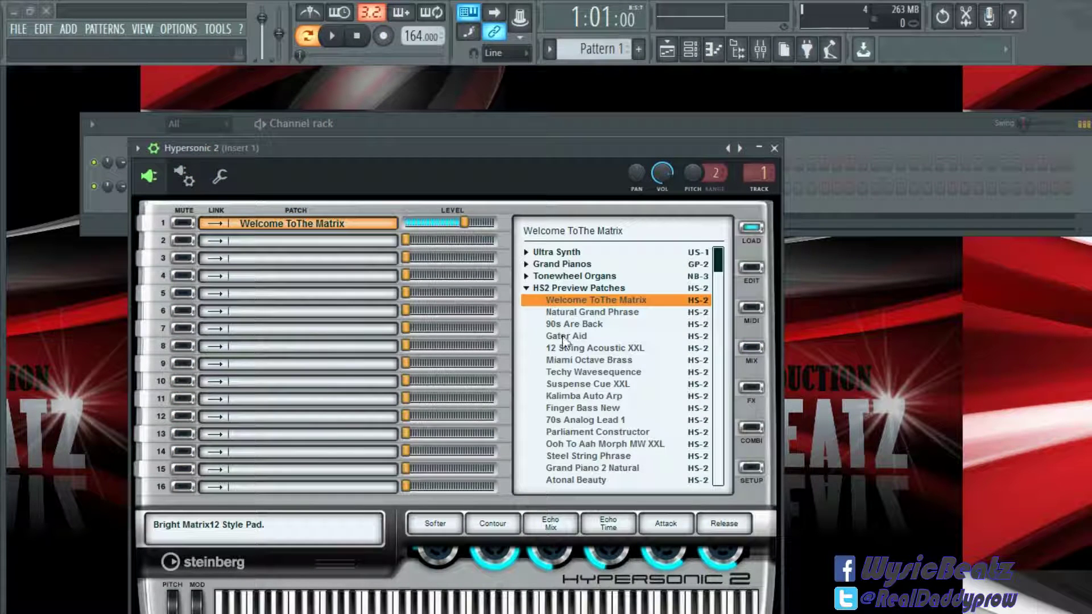
pyautogui.click(527, 289)
pyautogui.moveTo(722, 300); pyautogui.dragTo(725, 325)
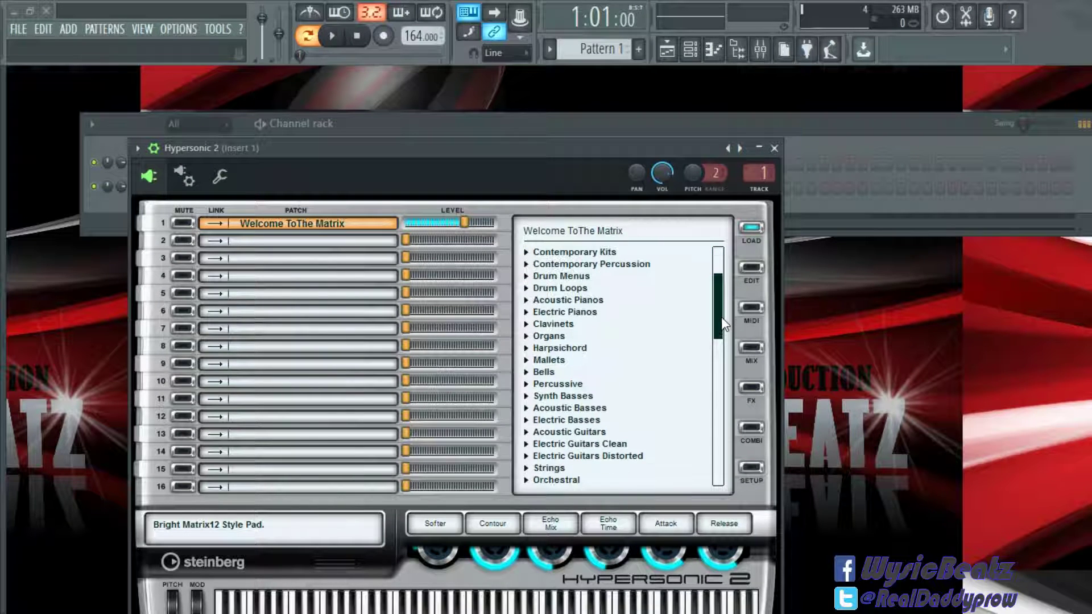
pyautogui.click(526, 301)
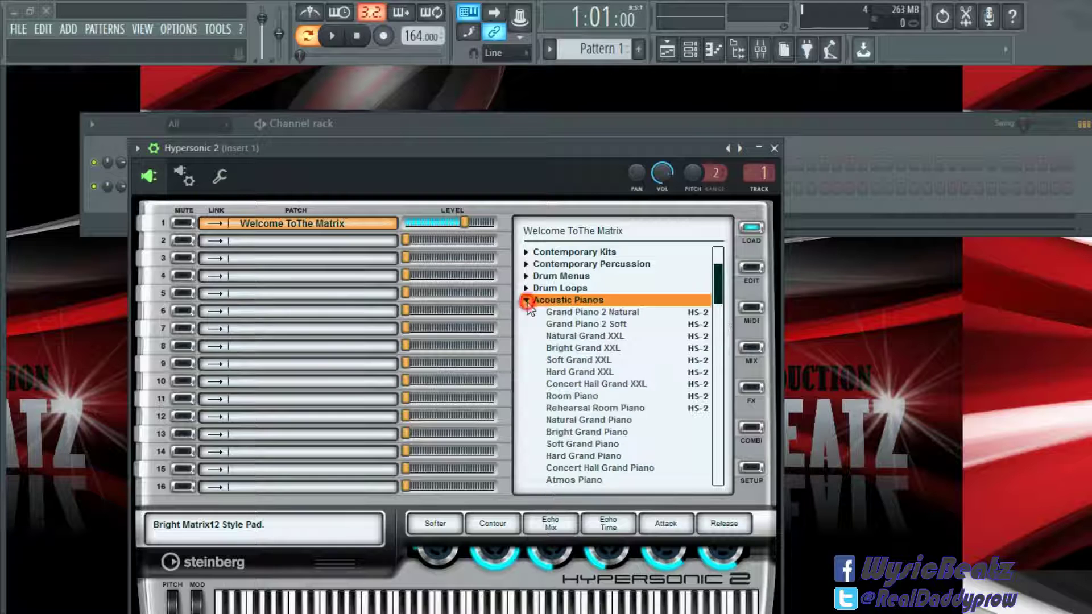
pyautogui.click(591, 421)
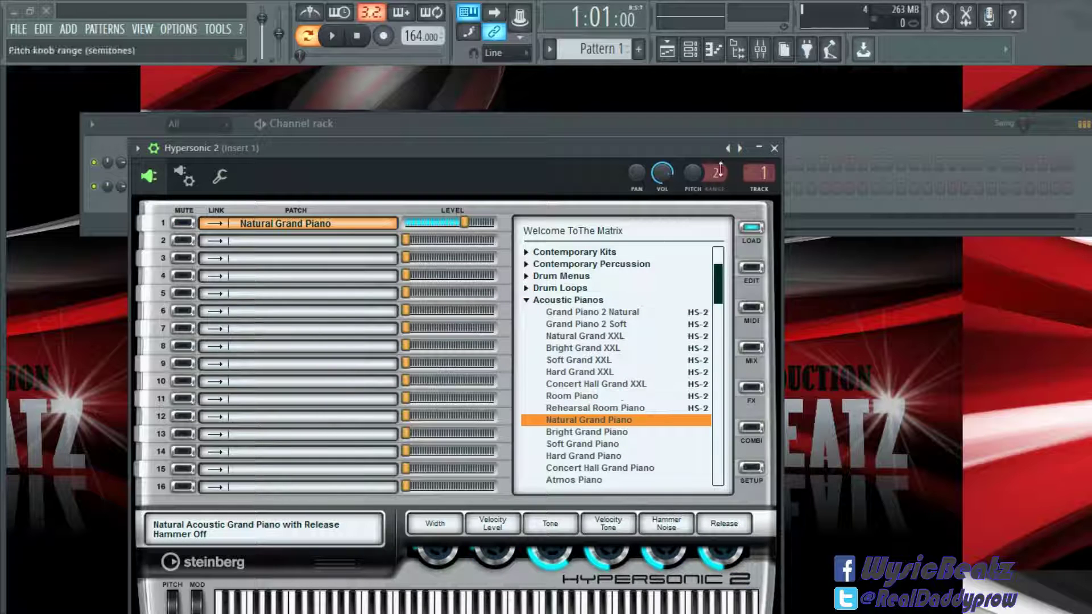
pyautogui.click(774, 148)
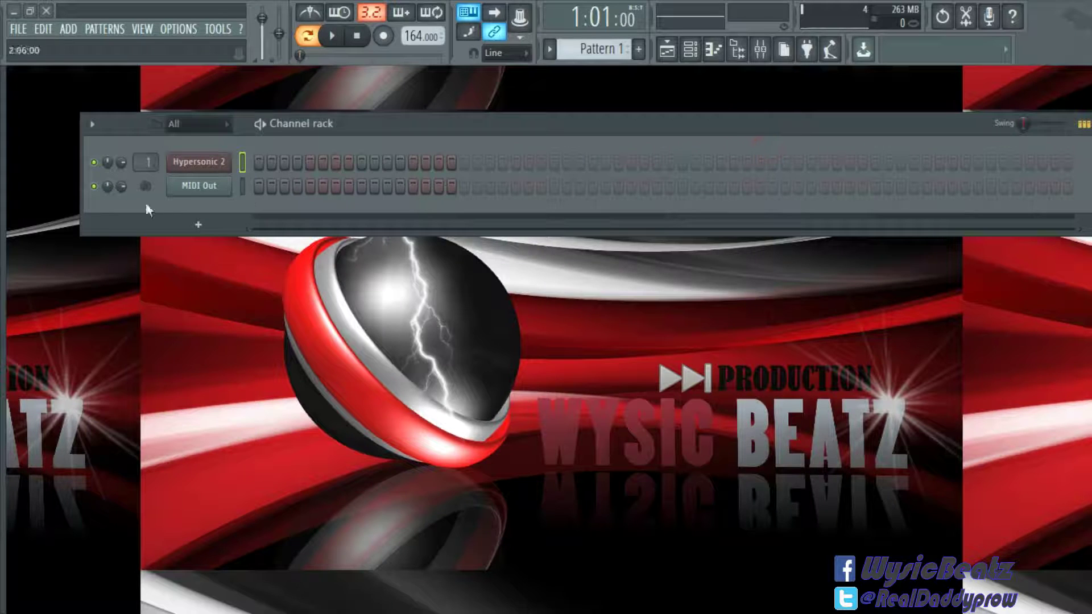
# - Open the MIDI Out channel's piano roll at full size and audition several keys, ending on C5
pyautogui.rightClick(203, 192)
pyautogui.click(260, 188)
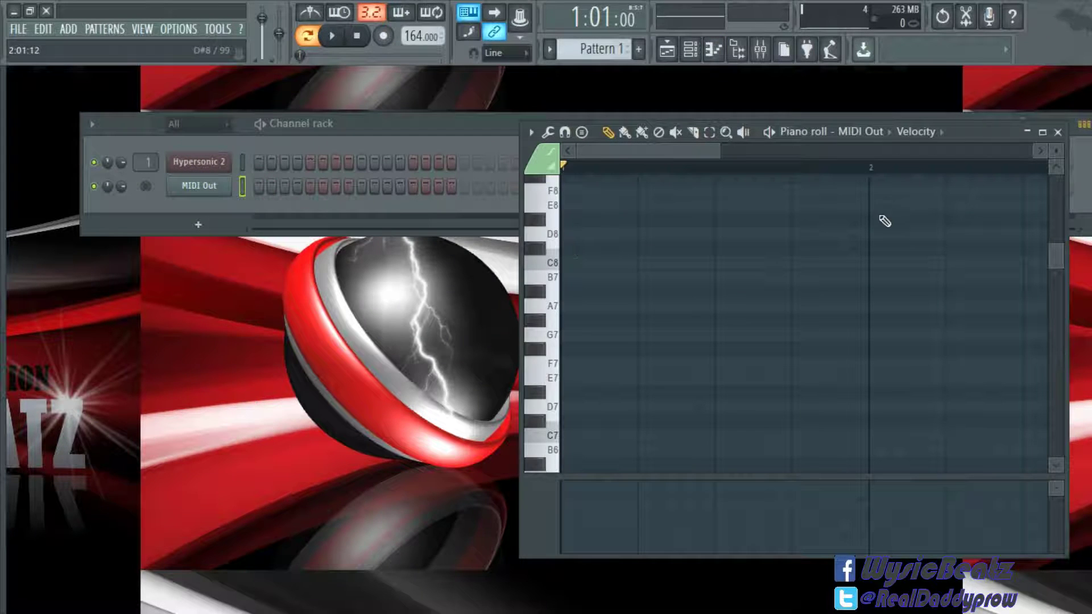
pyautogui.doubleClick(969, 131)
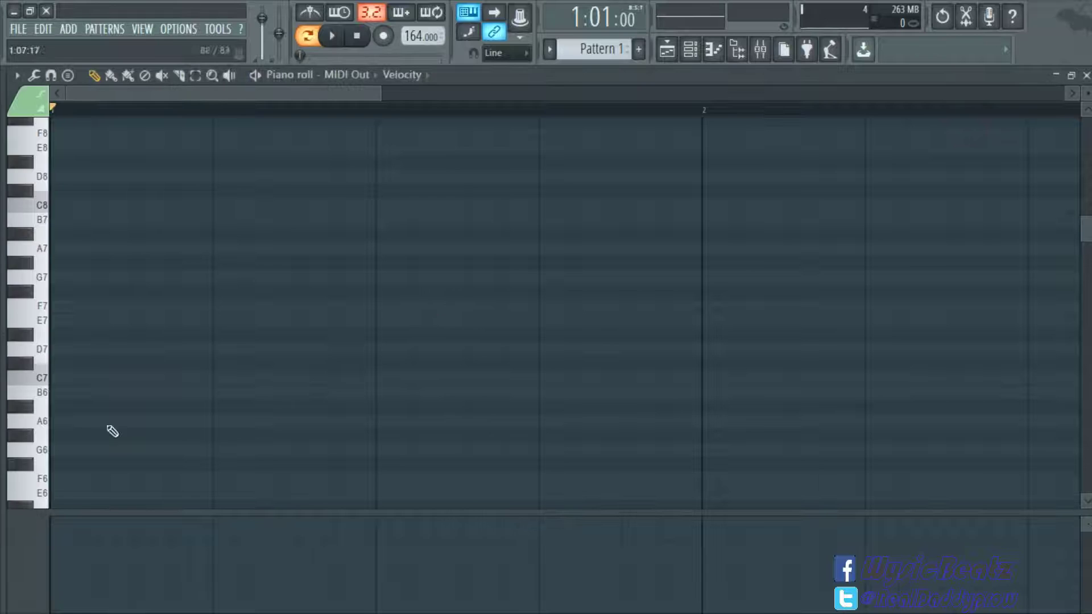
pyautogui.click(34, 349)
pyautogui.click(37, 323)
pyautogui.click(37, 307)
pyautogui.click(39, 275)
pyautogui.scroll(-9, 59, 385)
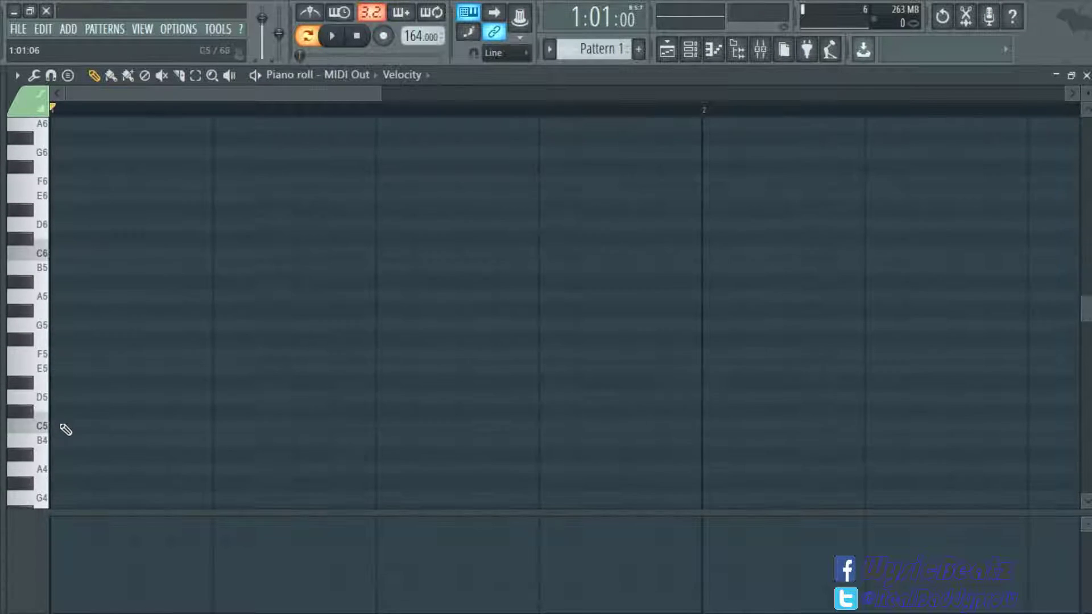
pyautogui.click(39, 335)
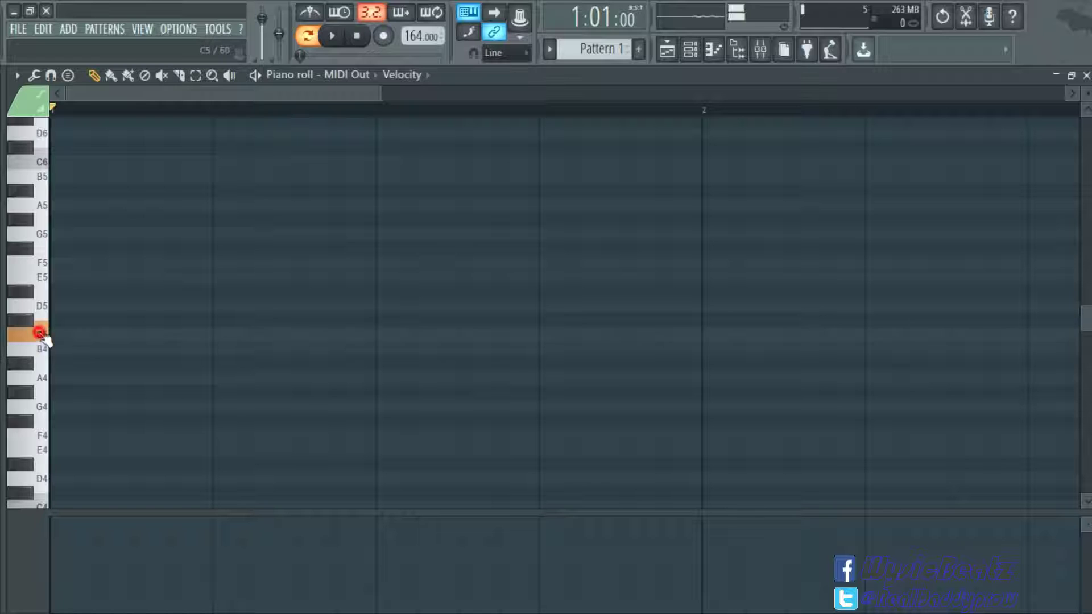
# - Place stacked C5 and G4 notes at step 3 of bar 1 and play the pattern back
pyautogui.click(96, 335)
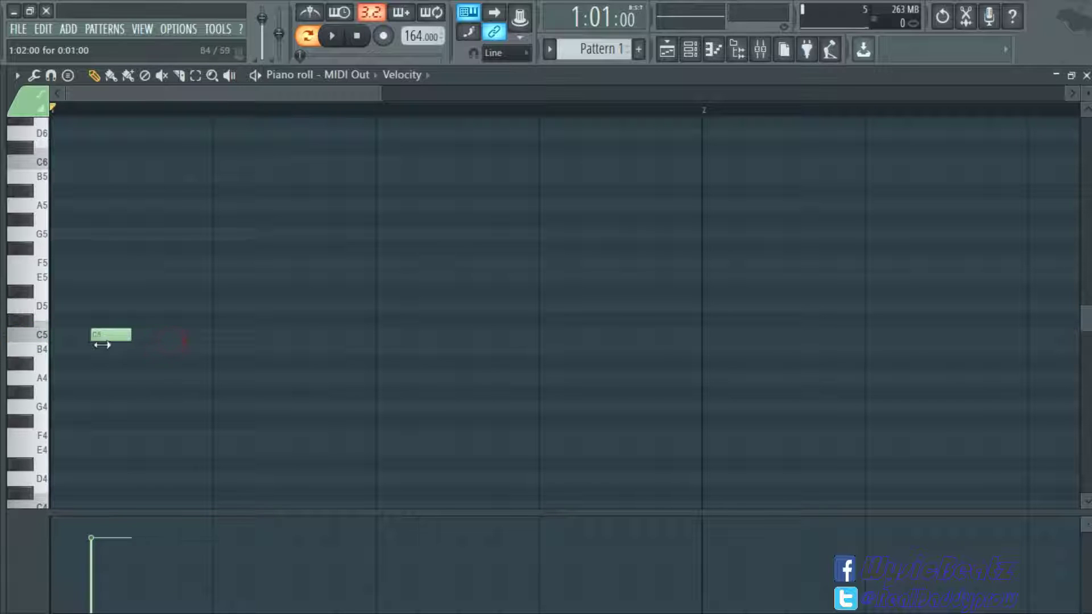
pyautogui.scroll(-1, 116, 413)
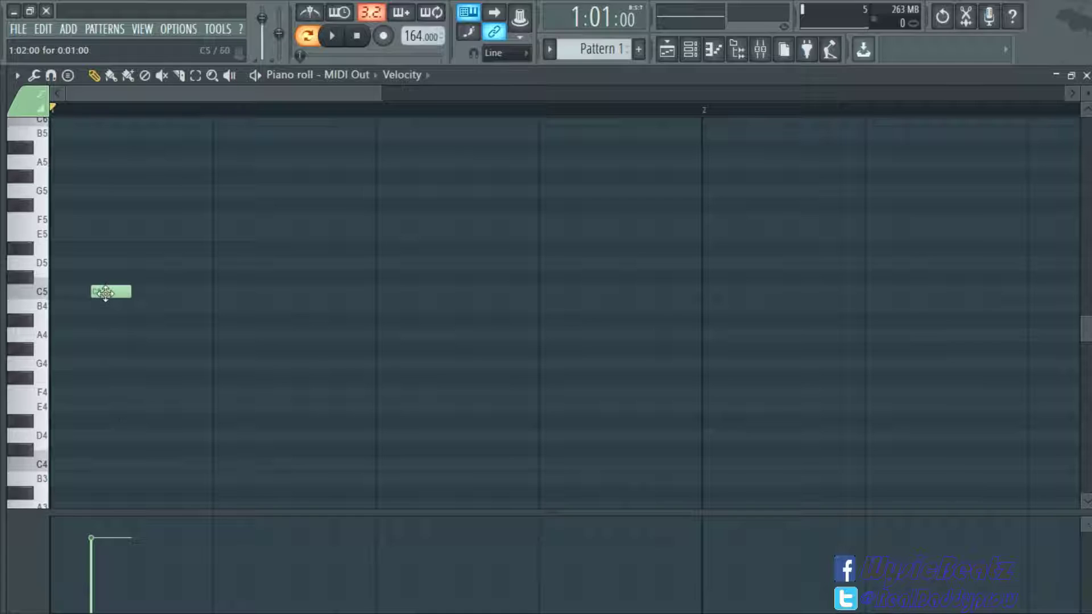
pyautogui.moveTo(105, 293); pyautogui.dragTo(130, 300)
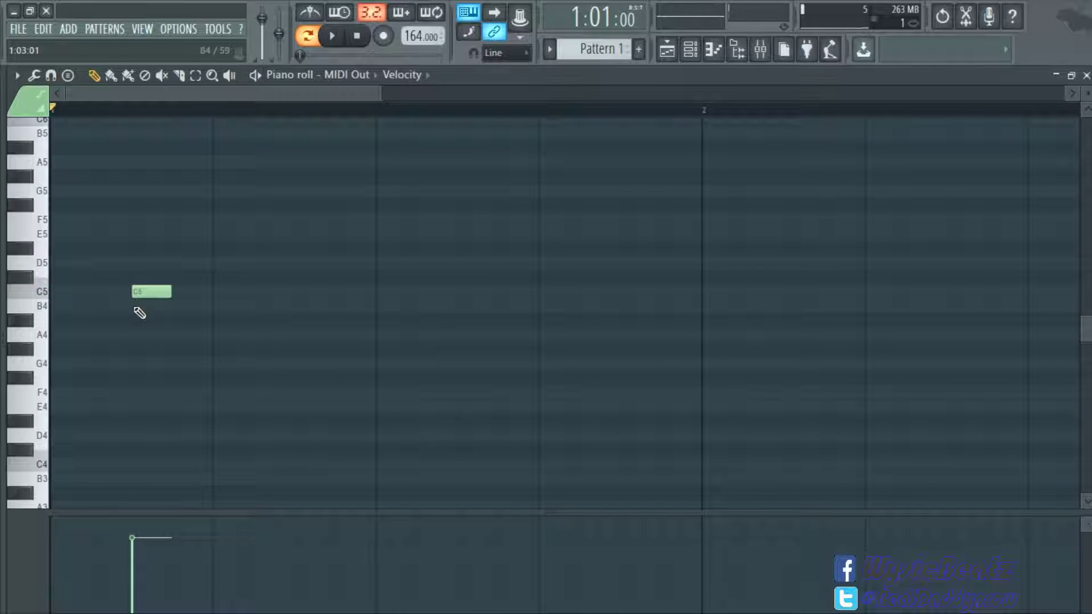
pyautogui.click(135, 361)
pyautogui.press('space')
pyautogui.press('space')
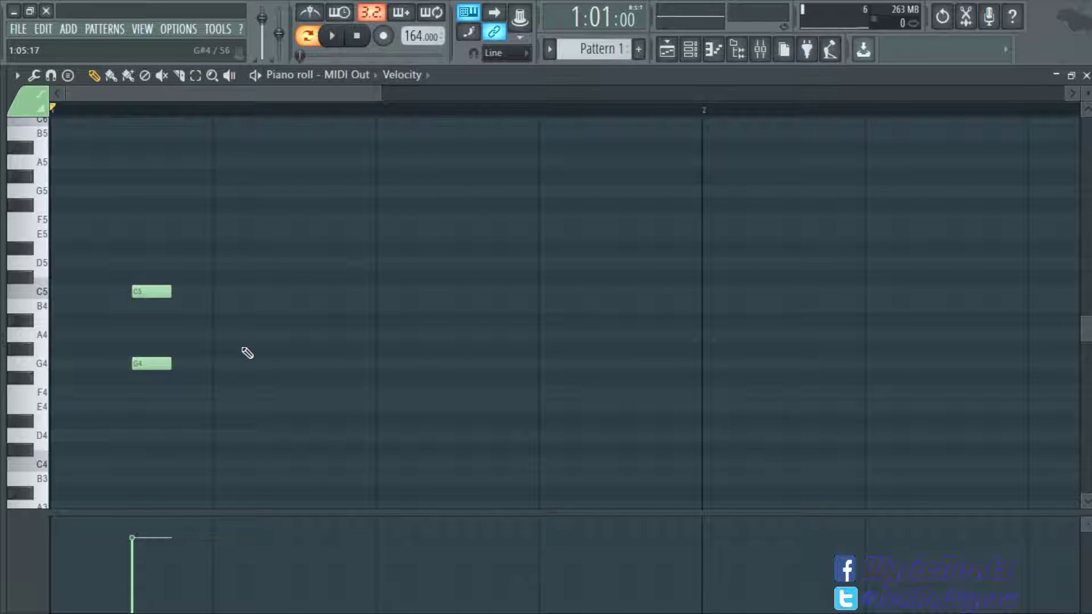
# - Raise the system volume to 50 and replay the first chord, keeping its upper note on C5
pyautogui.press('XF86AudioRaiseVolume')
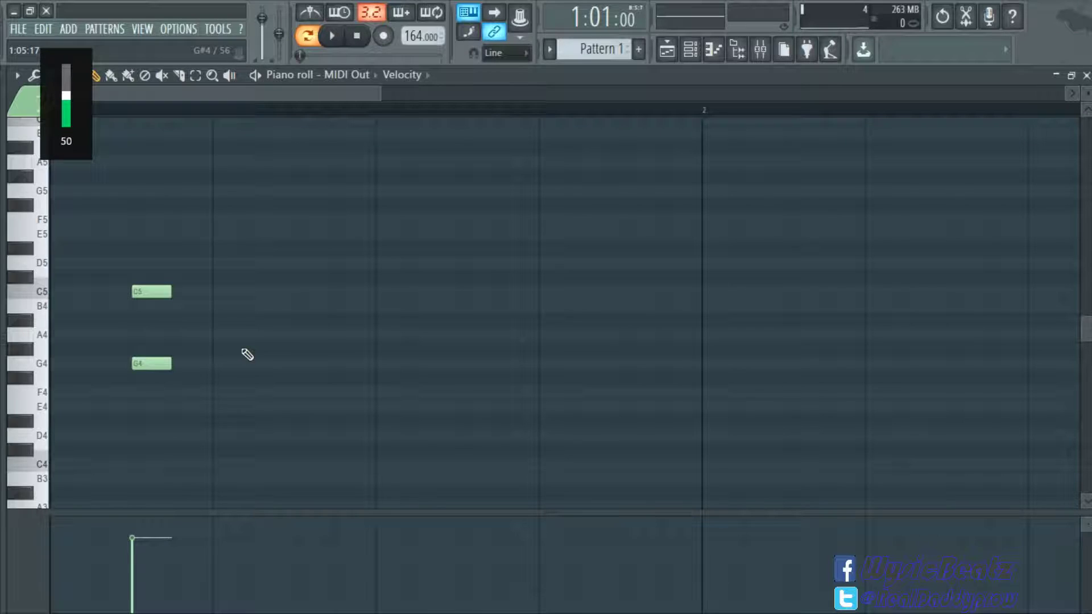
pyautogui.press('space')
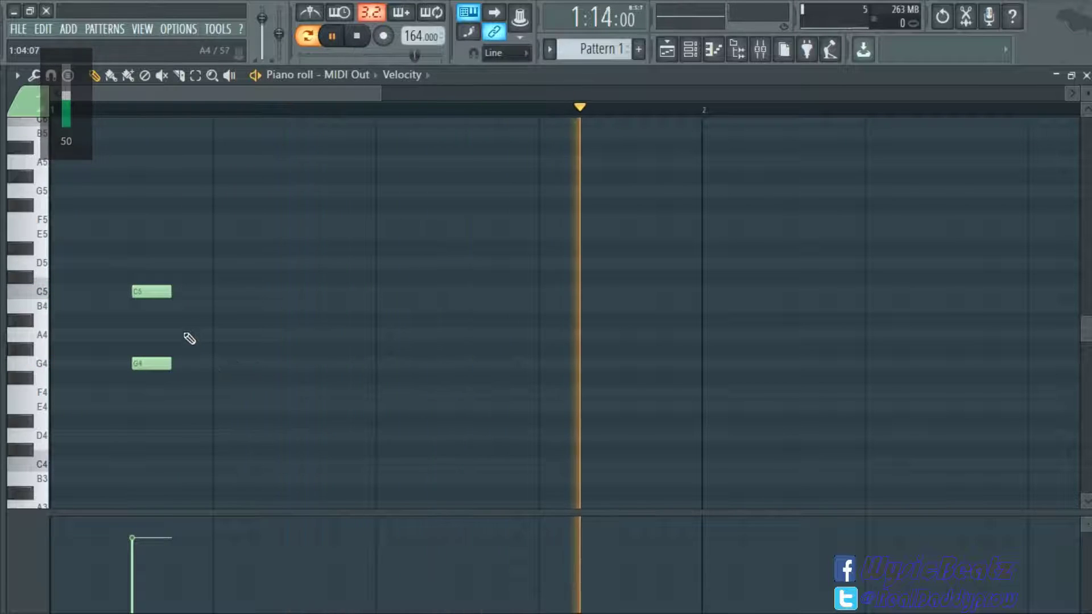
pyautogui.press('space')
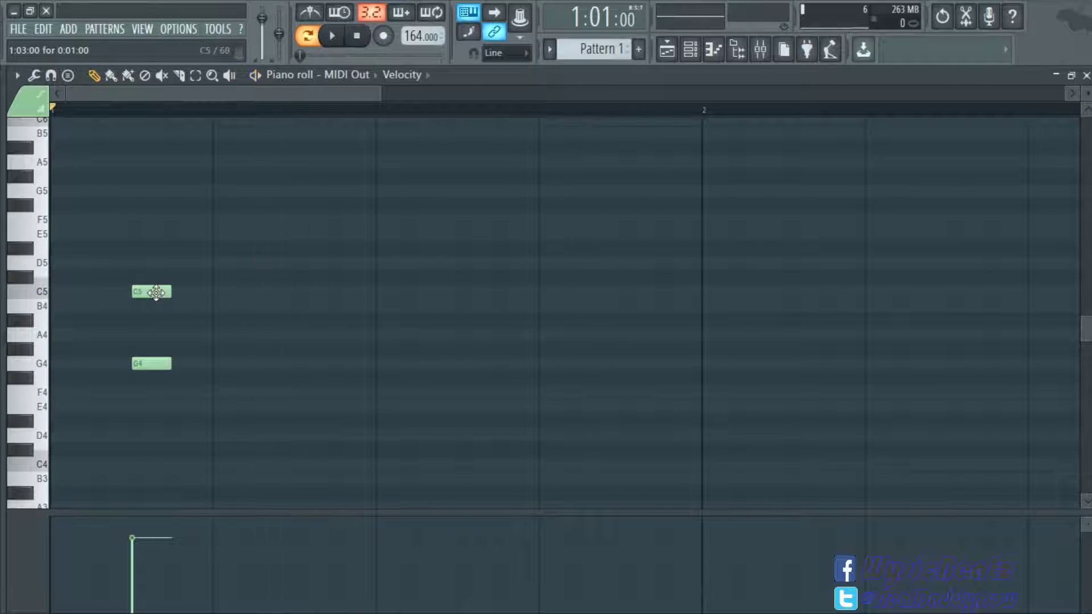
pyautogui.moveTo(155, 306); pyautogui.dragTo(151, 292)
pyautogui.press('space')
pyautogui.press('space')
pyautogui.click(317, 365)
pyautogui.click(305, 291)
pyautogui.press('space')
pyautogui.rightClick(315, 291)
pyautogui.rightClick(315, 364)
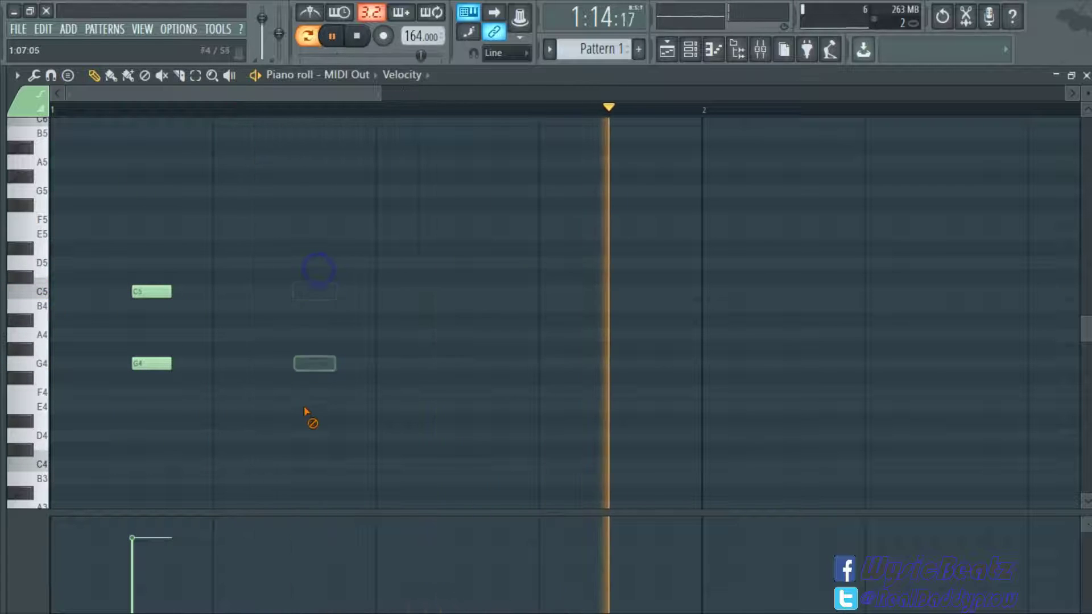
# - Add a second chord of G4 and C5 at step 11 of bar 1
pyautogui.click(464, 364)
pyautogui.press('space')
pyautogui.click(466, 291)
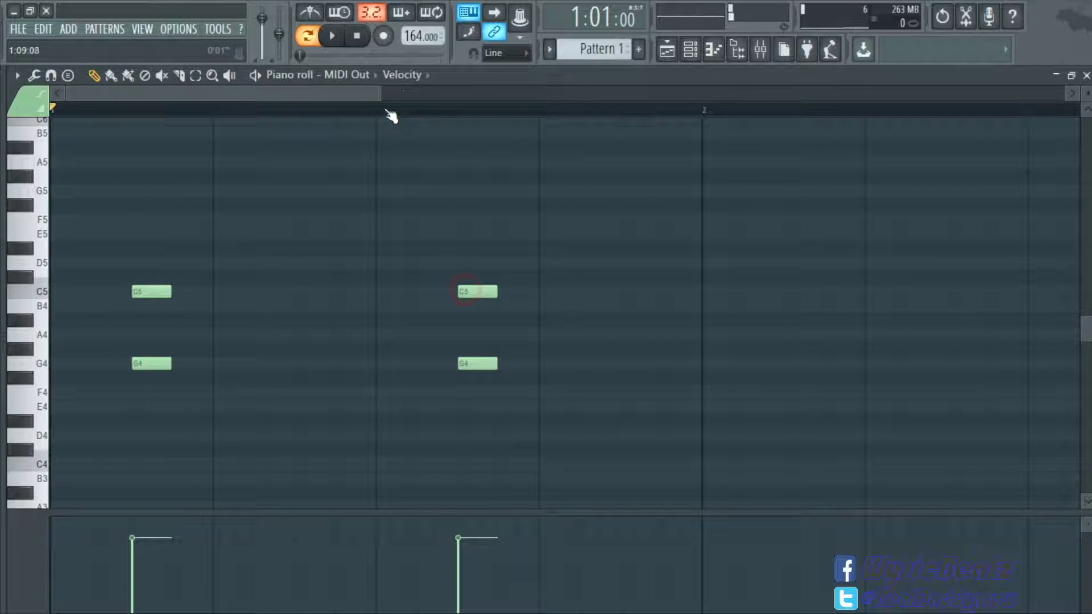
# - Add a third chord of G4 and C#5 at step 3 of bar 2 during playback, then stop the playback
pyautogui.moveTo(391, 102); pyautogui.dragTo(732, 103)
pyautogui.press('space')
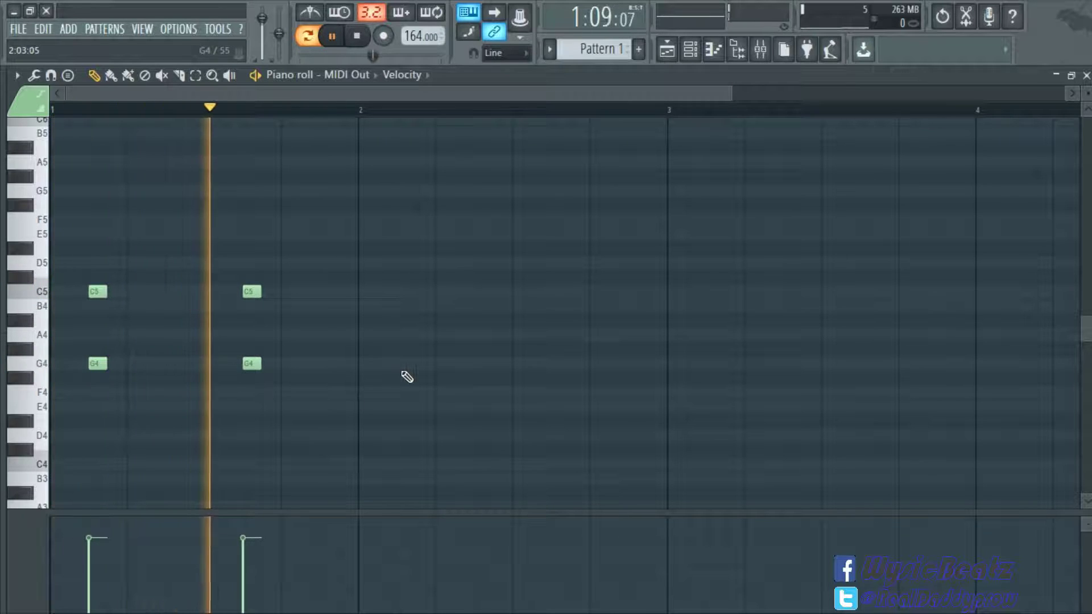
pyautogui.click(402, 364)
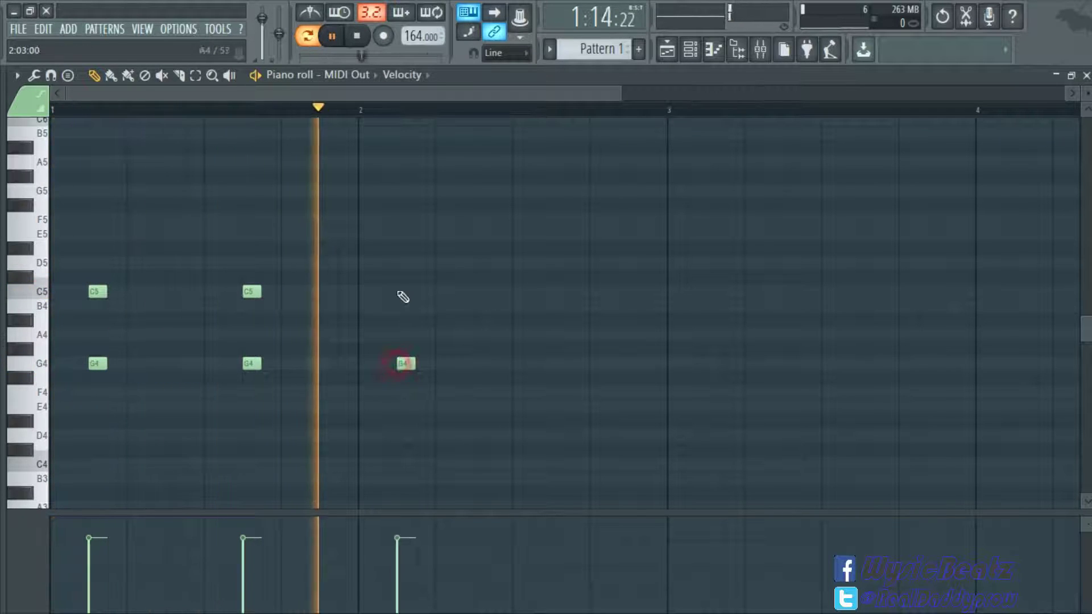
pyautogui.click(404, 277)
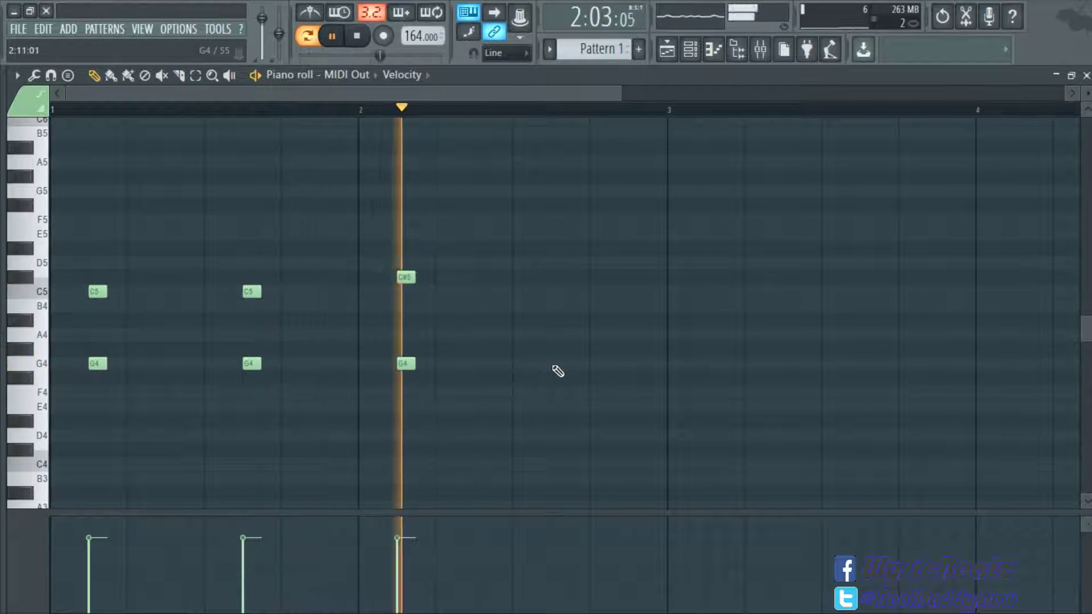
pyautogui.press('space')
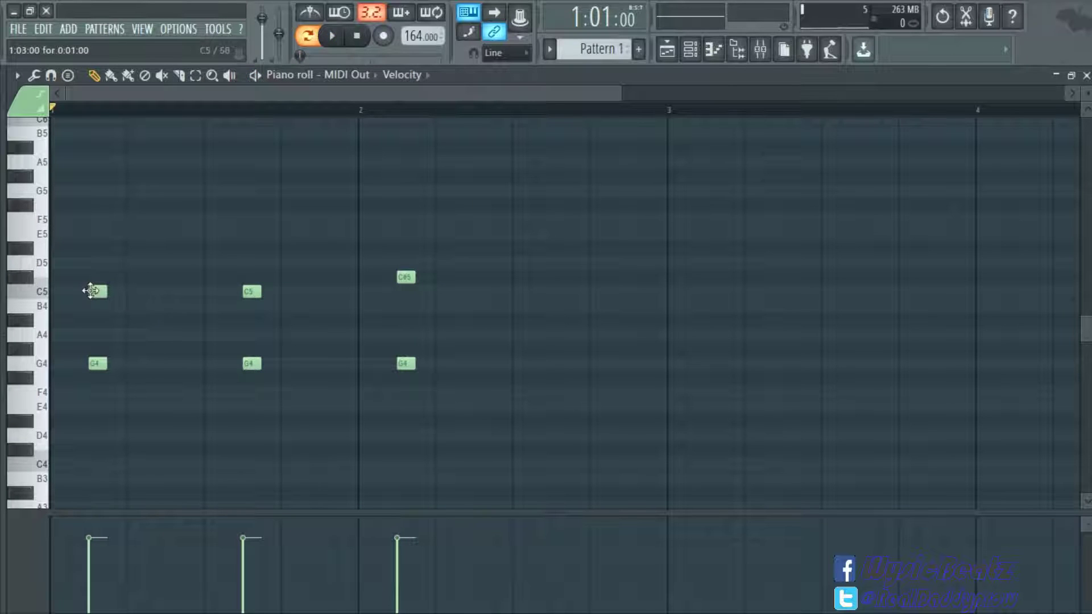
# - Lower the upper notes of all three chords to B4, playing the pattern back to check them
pyautogui.moveTo(89, 300); pyautogui.dragTo(89, 315)
pyautogui.moveTo(253, 300); pyautogui.dragTo(253, 315)
pyautogui.moveTo(409, 287); pyautogui.dragTo(409, 301)
pyautogui.press('space')
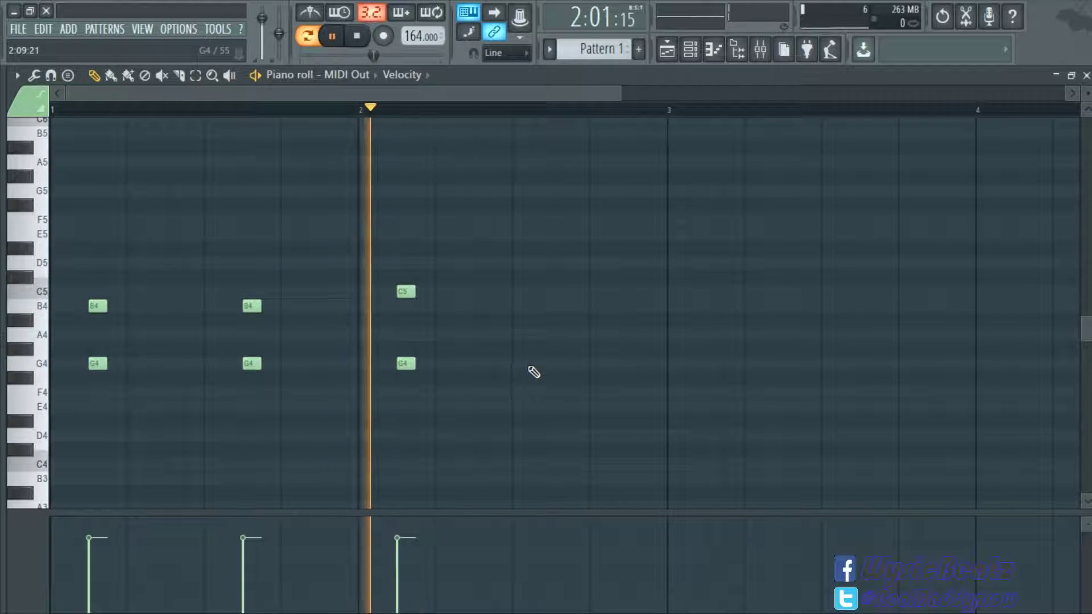
pyautogui.press('space')
pyautogui.moveTo(405, 293); pyautogui.dragTo(405, 307)
pyautogui.press('space')
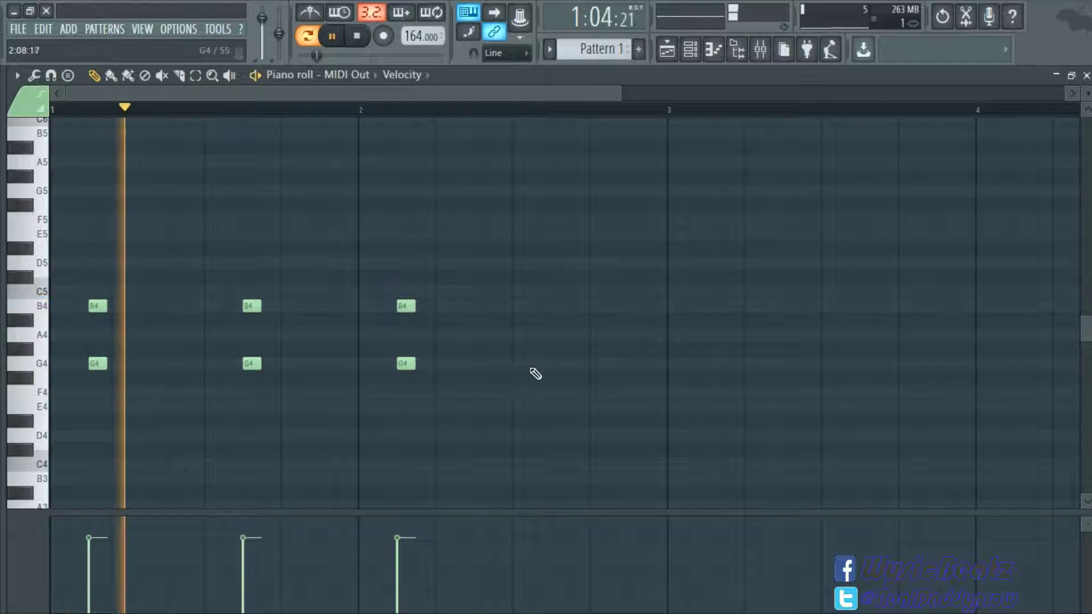
# - Add a G4 and B4 chord at step 11 of bar 2 and G4 and C5 chords at steps 3 and 11 of bar 3
pyautogui.click(555, 364)
pyautogui.click(554, 306)
pyautogui.moveTo(625, 94); pyautogui.dragTo(822, 159)
pyautogui.click(540, 363)
pyautogui.click(539, 291)
pyautogui.click(653, 364)
pyautogui.click(654, 291)
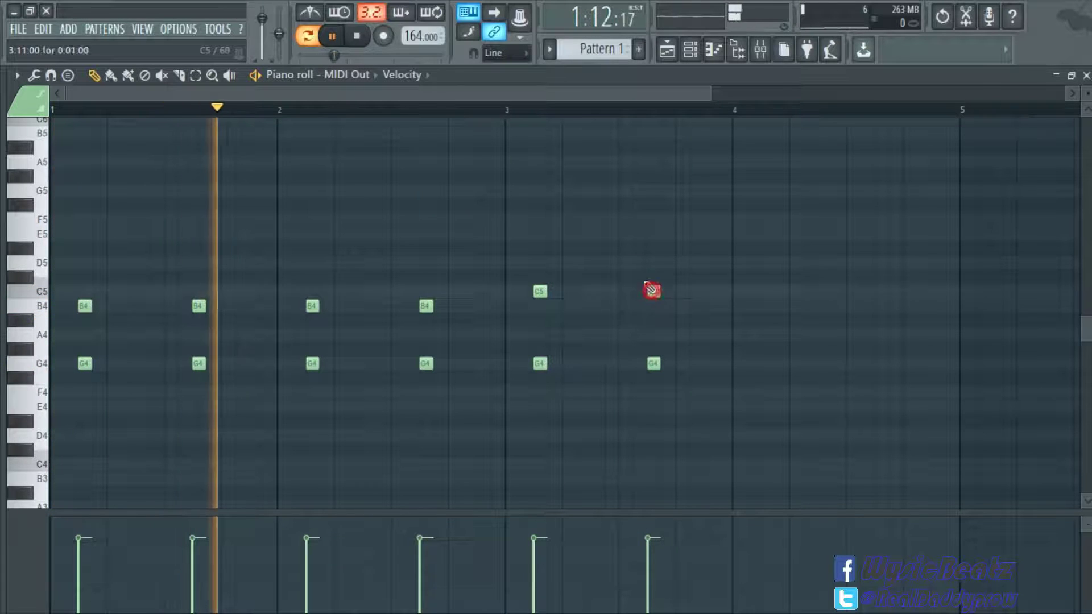
pyautogui.moveTo(708, 92); pyautogui.dragTo(842, 93)
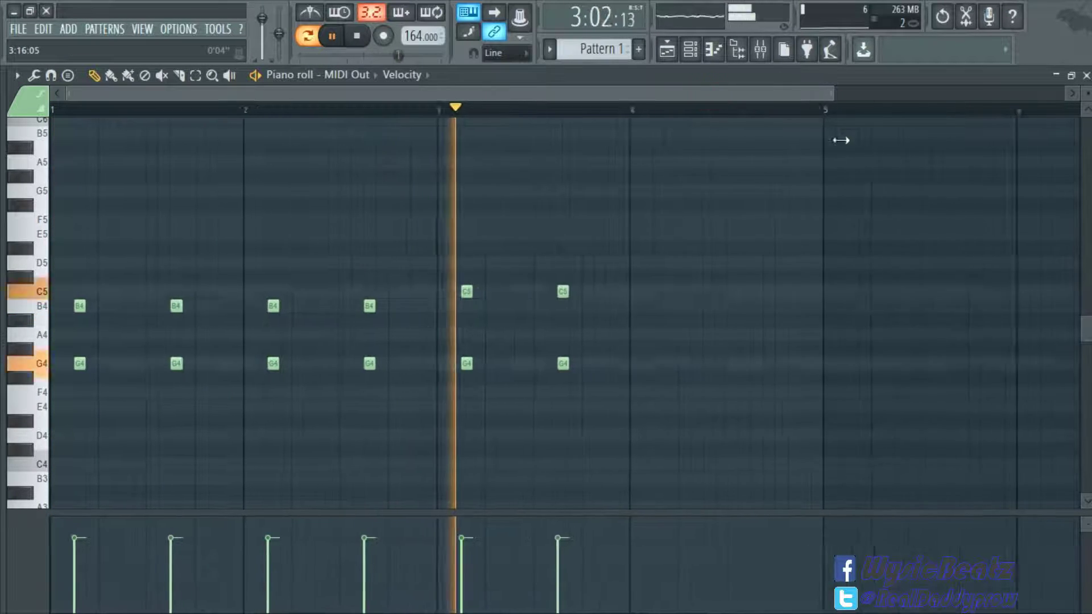
# - Add F4 and A4 chords at steps 3 and 11 of bar 4, then close the piano roll
pyautogui.click(645, 334)
pyautogui.click(646, 392)
pyautogui.click(738, 335)
pyautogui.click(738, 392)
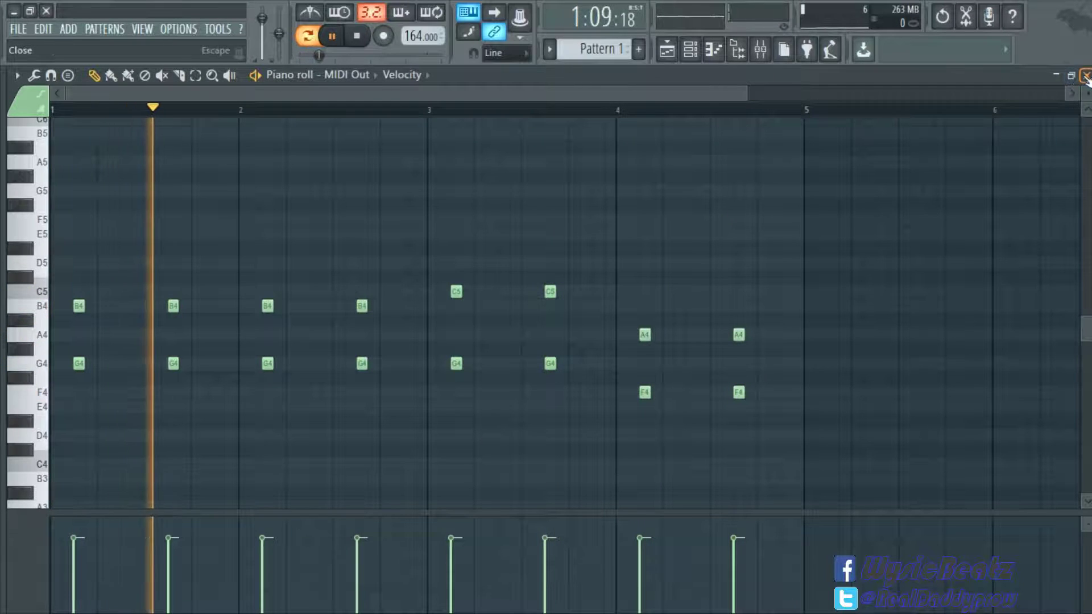
pyautogui.click(1088, 76)
# - Add the AJV FX 1 sample as a channel above Hypersonic 2 and fill every fourth step
pyautogui.moveTo(2, 357)
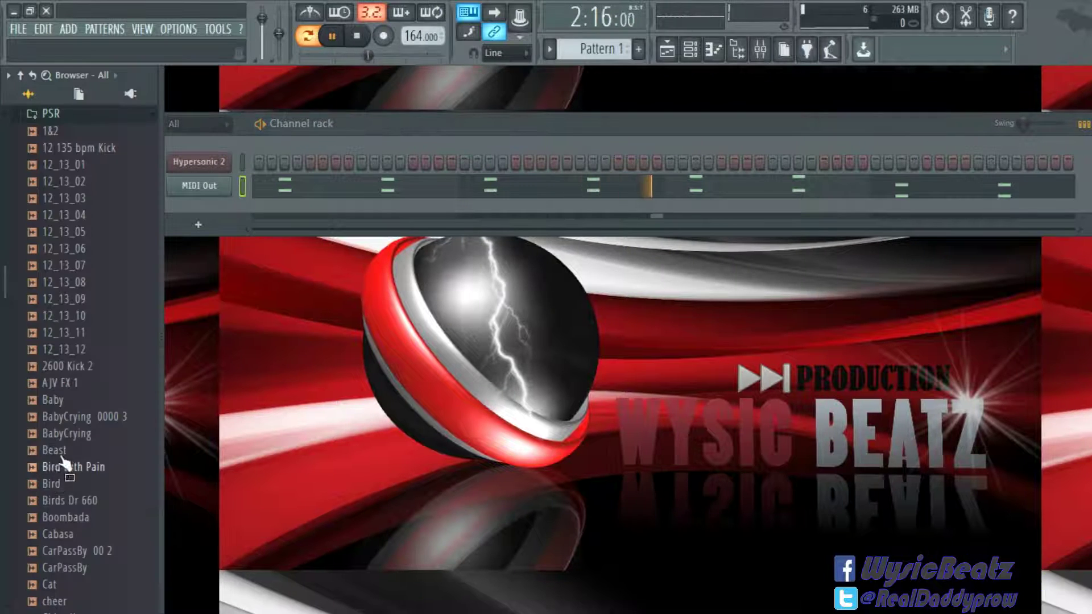
pyautogui.moveTo(72, 382); pyautogui.dragTo(204, 145)
pyautogui.rightClick(202, 158)
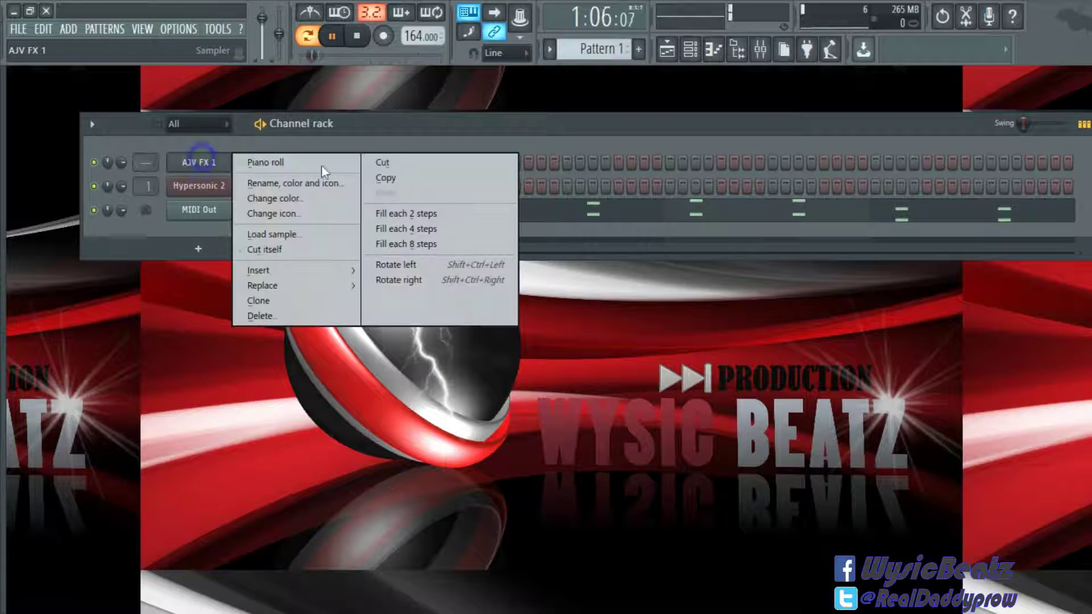
pyautogui.click(405, 228)
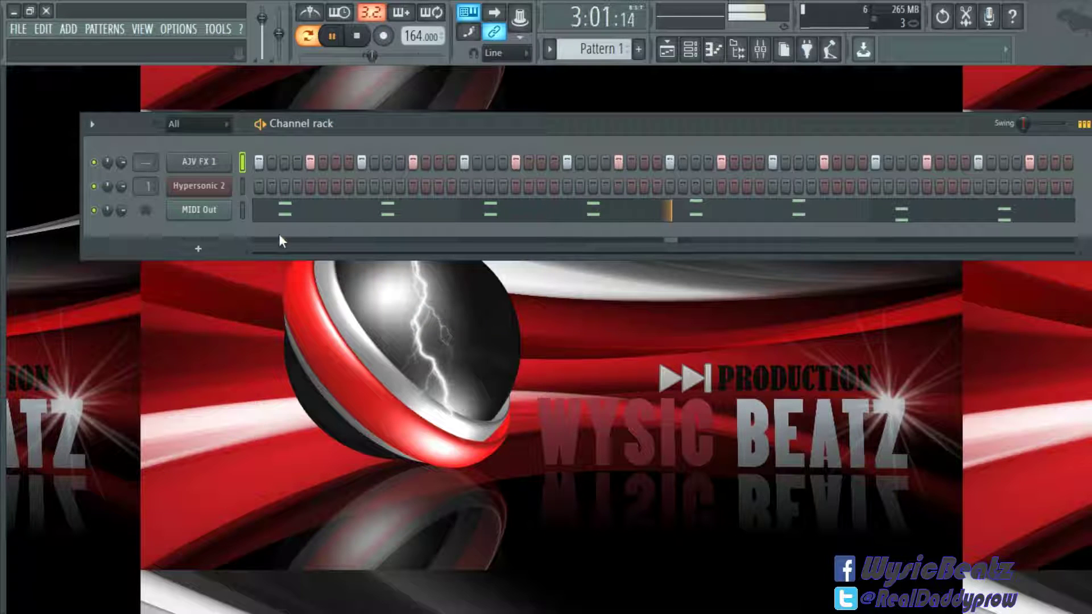
# - Add the RD_Clap sample from the RealDrumkits folder of the Legacy drum packs as a channel above AJV FX 1
pyautogui.hotkey('alt', 'F8')
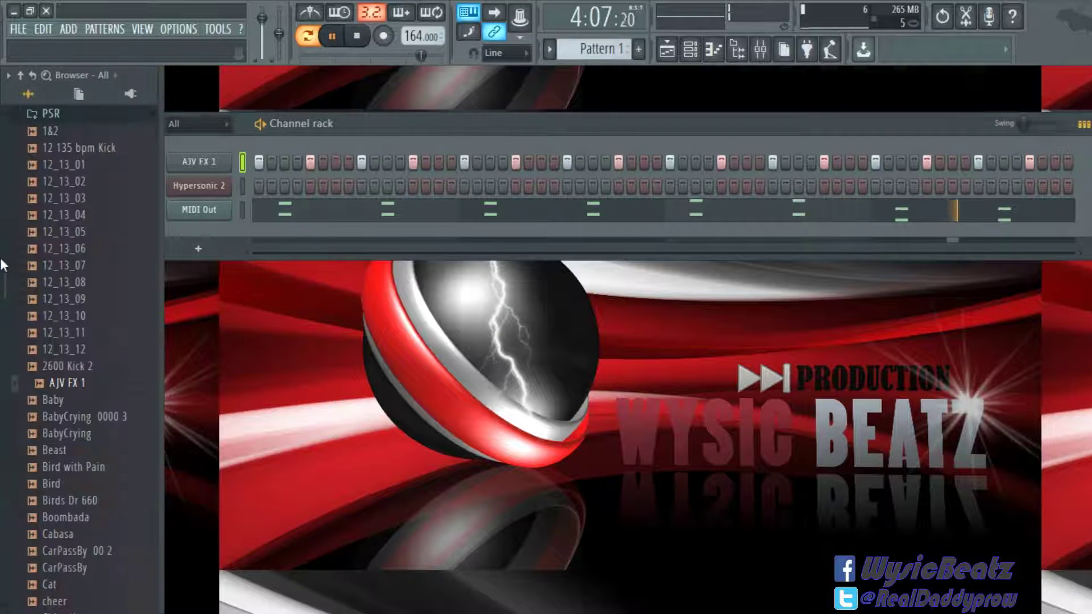
pyautogui.click(71, 248)
pyautogui.scroll(8, 88, 290)
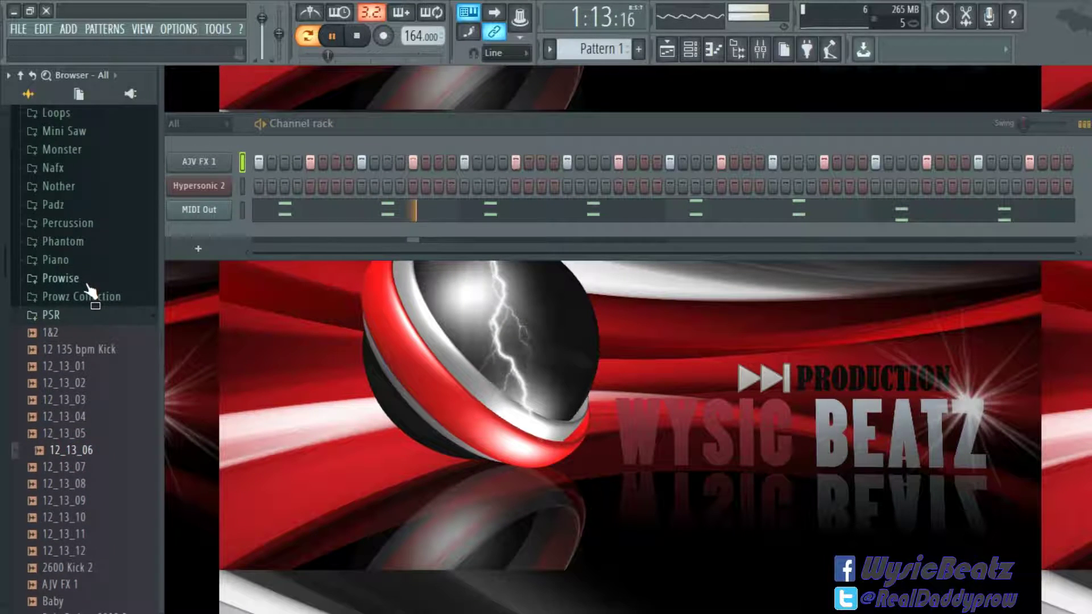
pyautogui.click(28, 77)
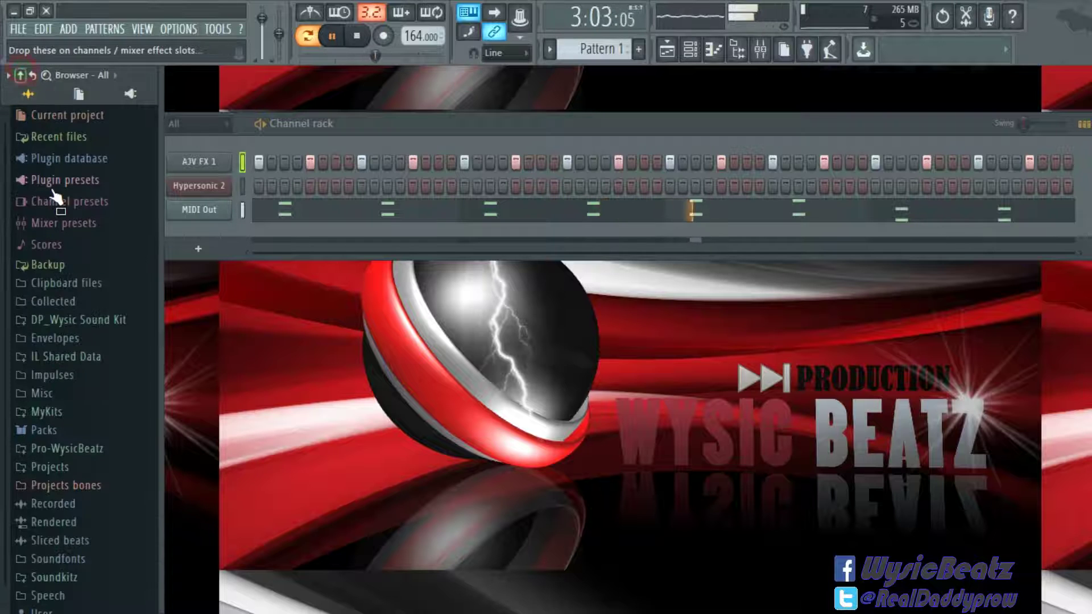
pyautogui.click(43, 432)
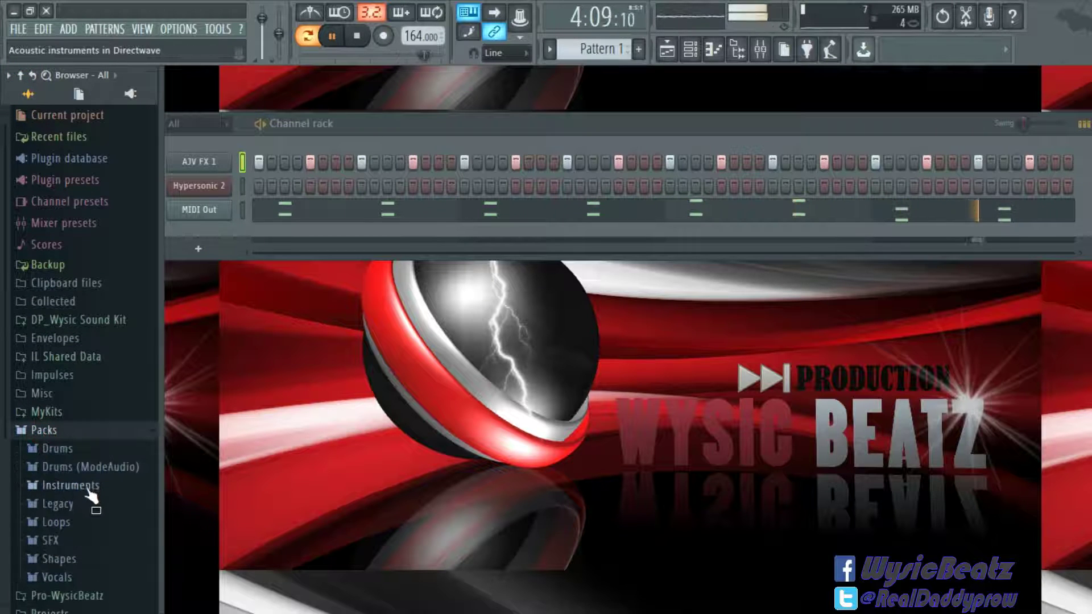
pyautogui.scroll(-3, 78, 458)
pyautogui.click(63, 405)
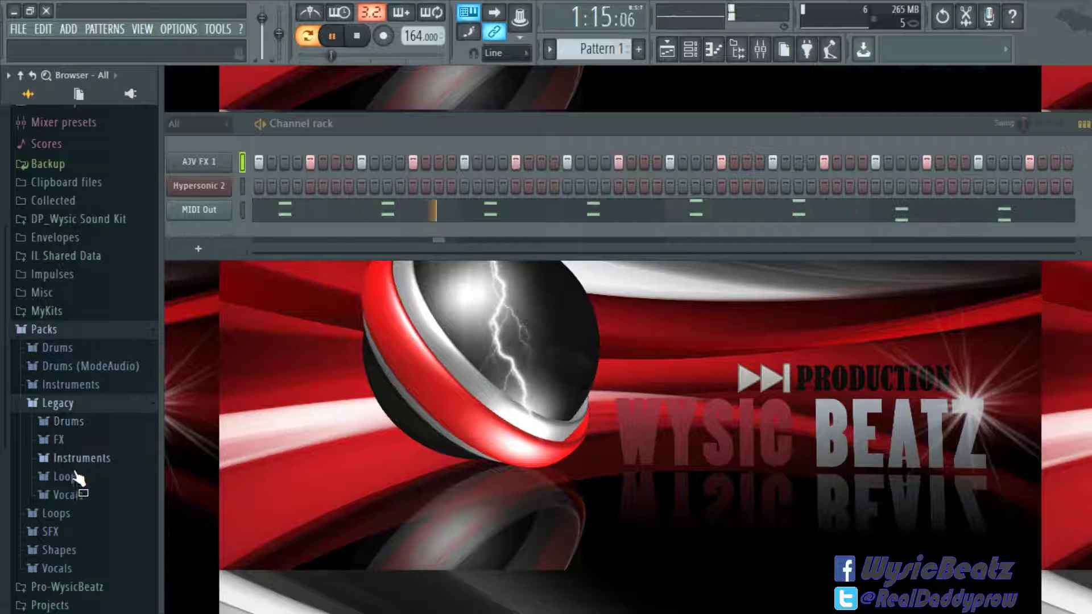
pyautogui.click(81, 424)
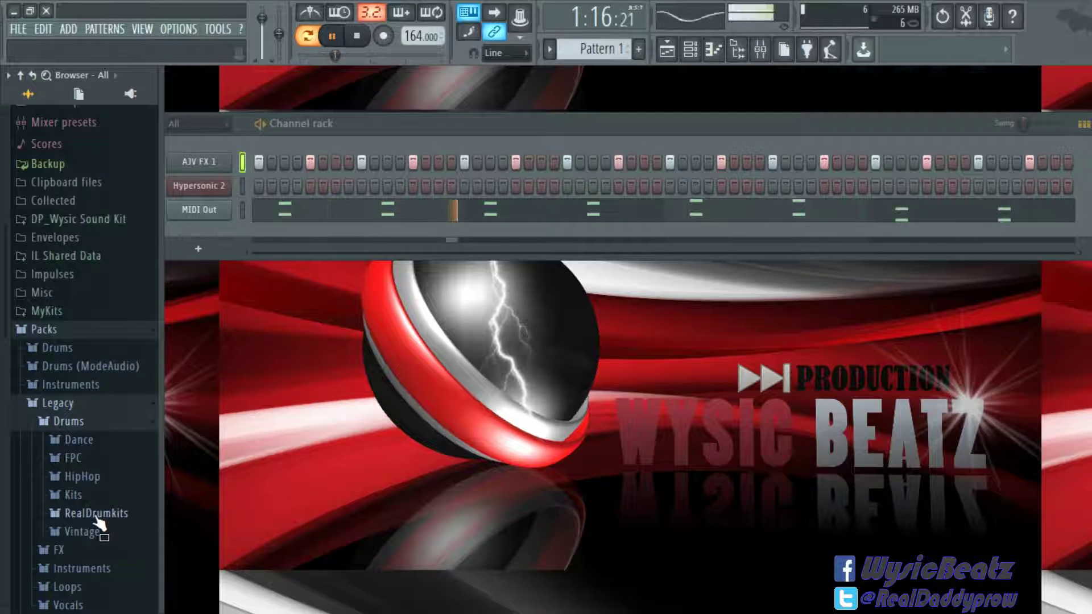
pyautogui.click(101, 513)
pyautogui.moveTo(88, 274); pyautogui.dragTo(196, 160)
# - Add the VT_CHiHat sample from the Legacy Vintage drums as a channel below AJV FX 1
pyautogui.moveTo(3, 245)
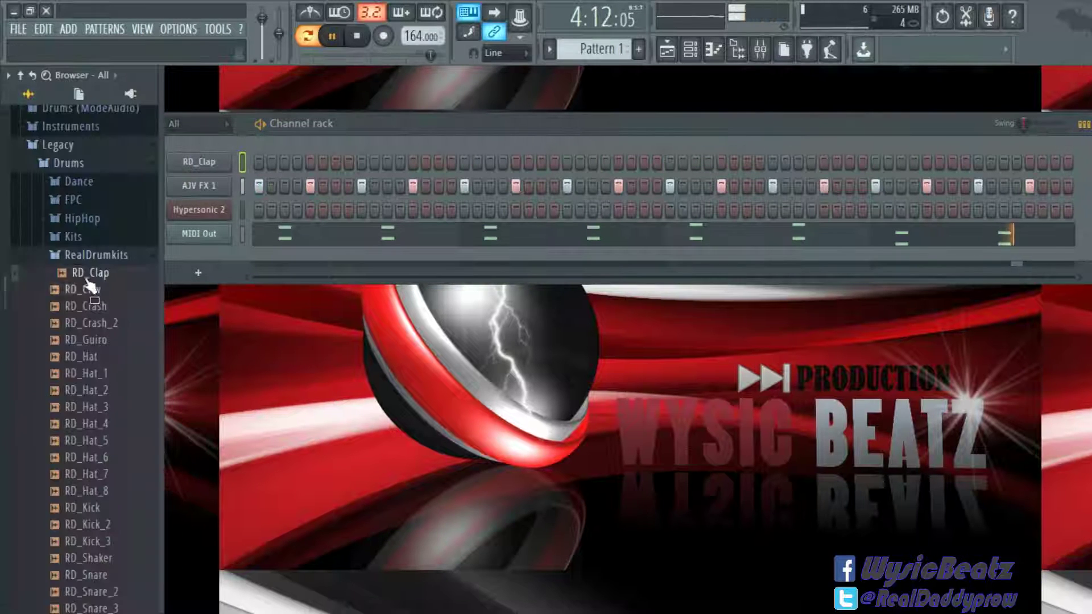
pyautogui.click(87, 257)
pyautogui.click(87, 274)
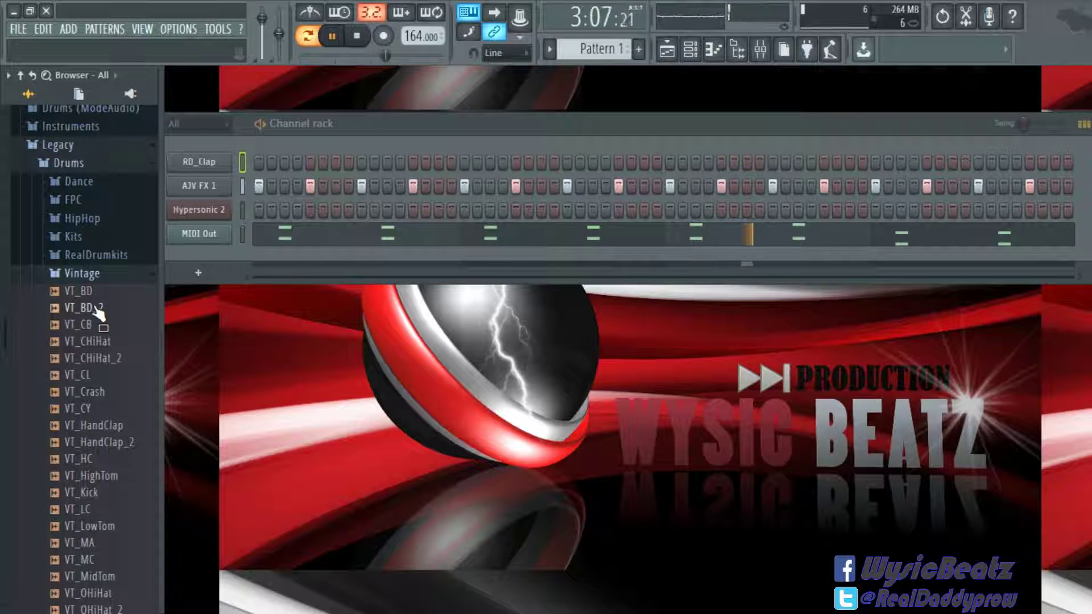
pyautogui.click(110, 357)
pyautogui.moveTo(106, 343); pyautogui.dragTo(197, 200)
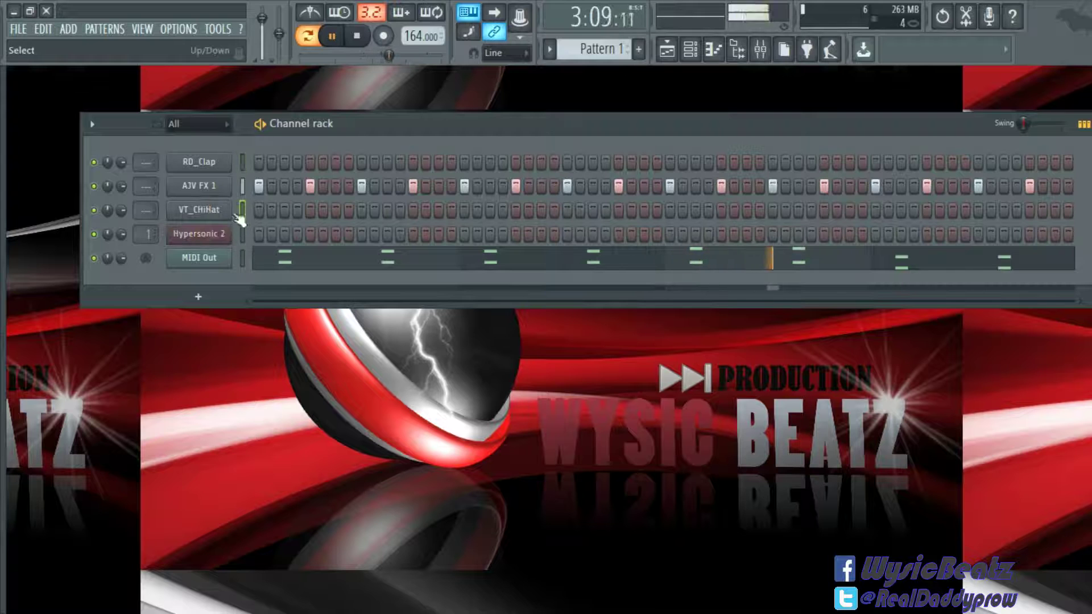
# - Fill the VT_CHiHat channel on every fourth step, then refill it on every second step
pyautogui.rightClick(200, 210)
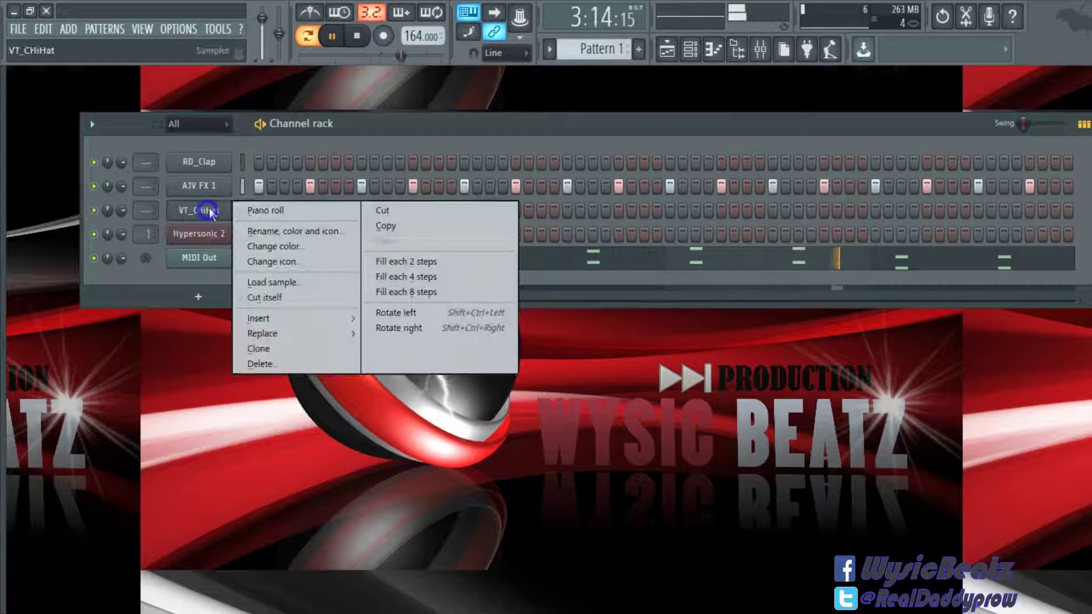
pyautogui.click(408, 273)
pyautogui.rightClick(213, 218)
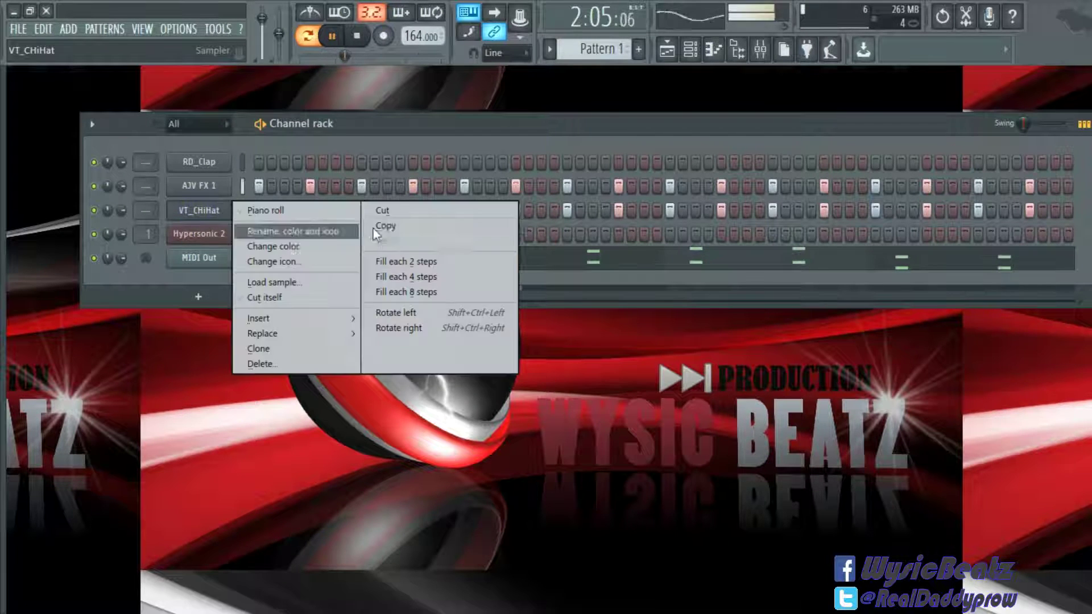
pyautogui.click(394, 262)
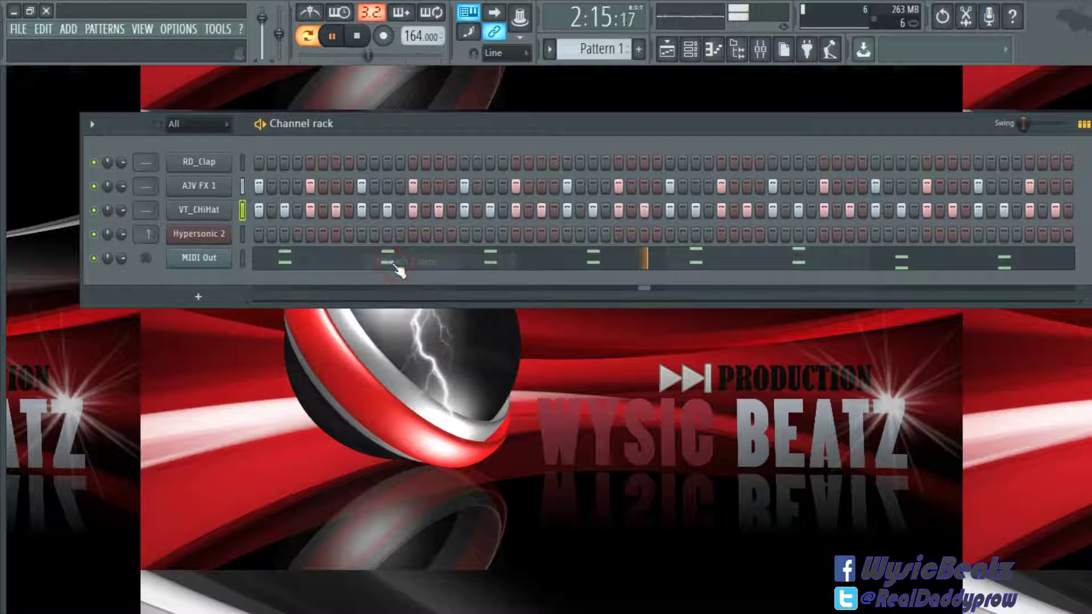
# - Add an FM7 instrument channel, stop the playback and route the channel to mixer track 11
pyautogui.click(191, 302)
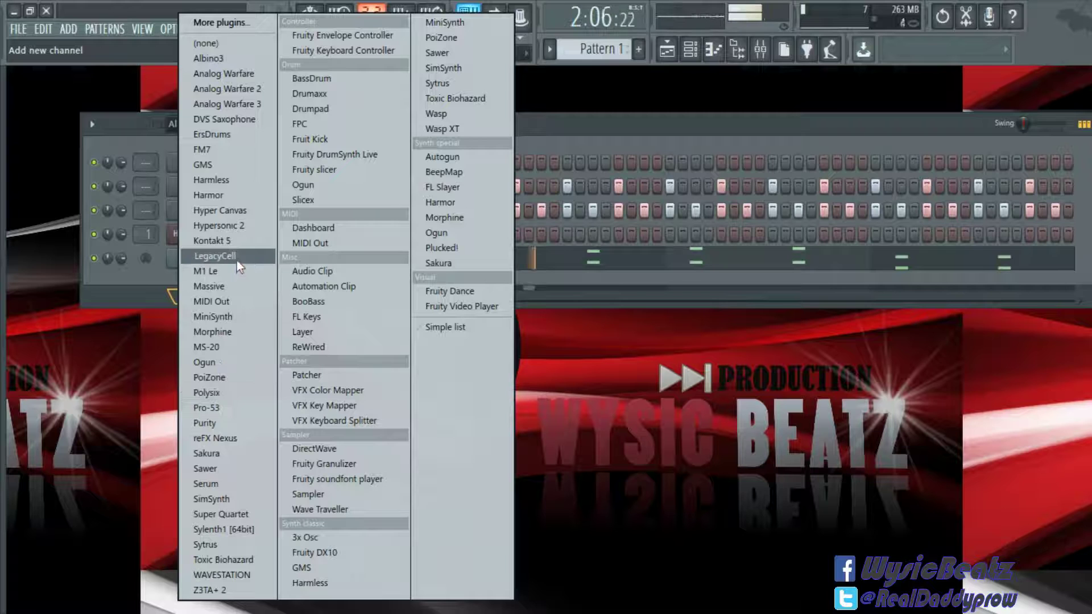
pyautogui.click(211, 149)
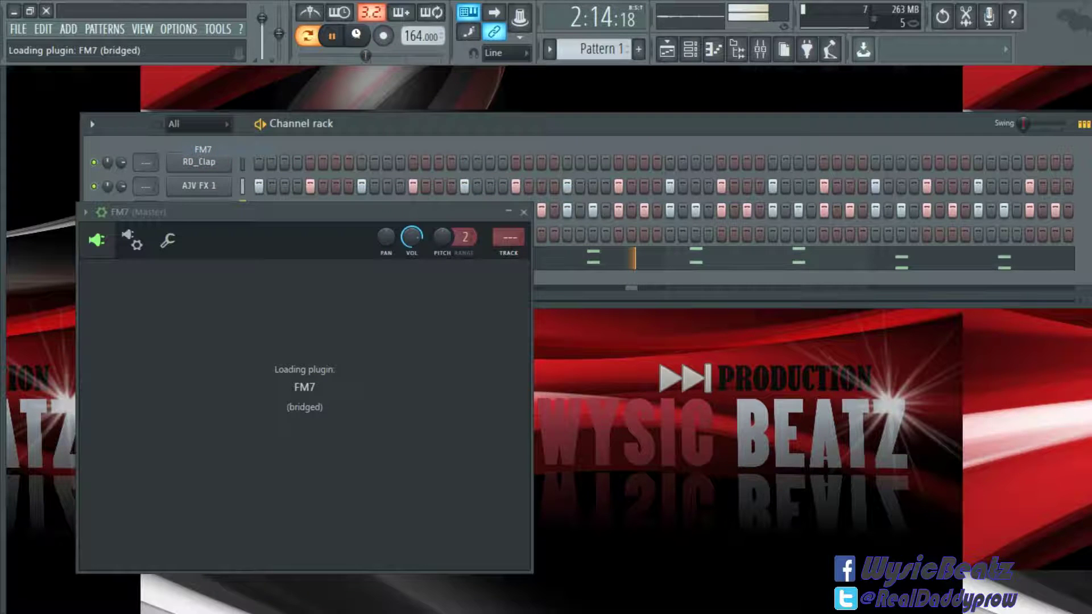
pyautogui.click(356, 36)
pyautogui.moveTo(395, 208); pyautogui.dragTo(474, 143)
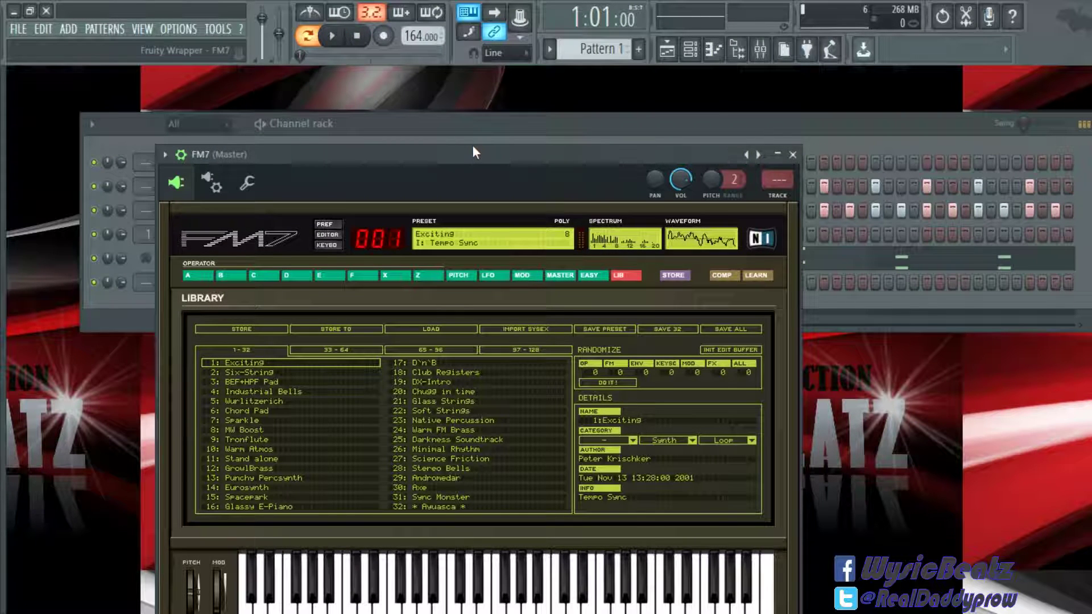
pyautogui.moveTo(477, 150); pyautogui.dragTo(490, 91)
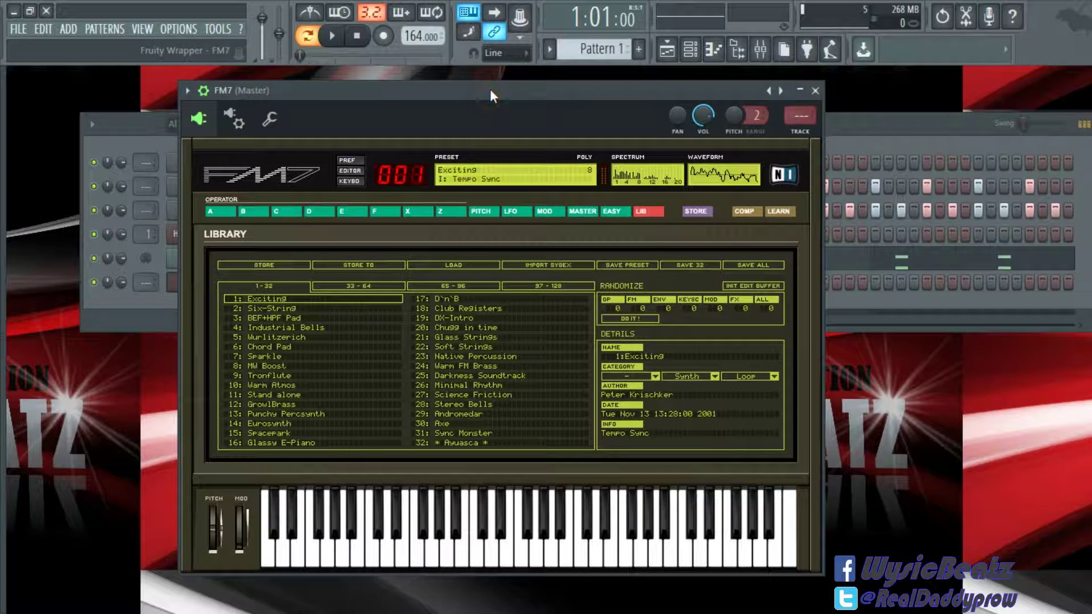
pyautogui.click(816, 91)
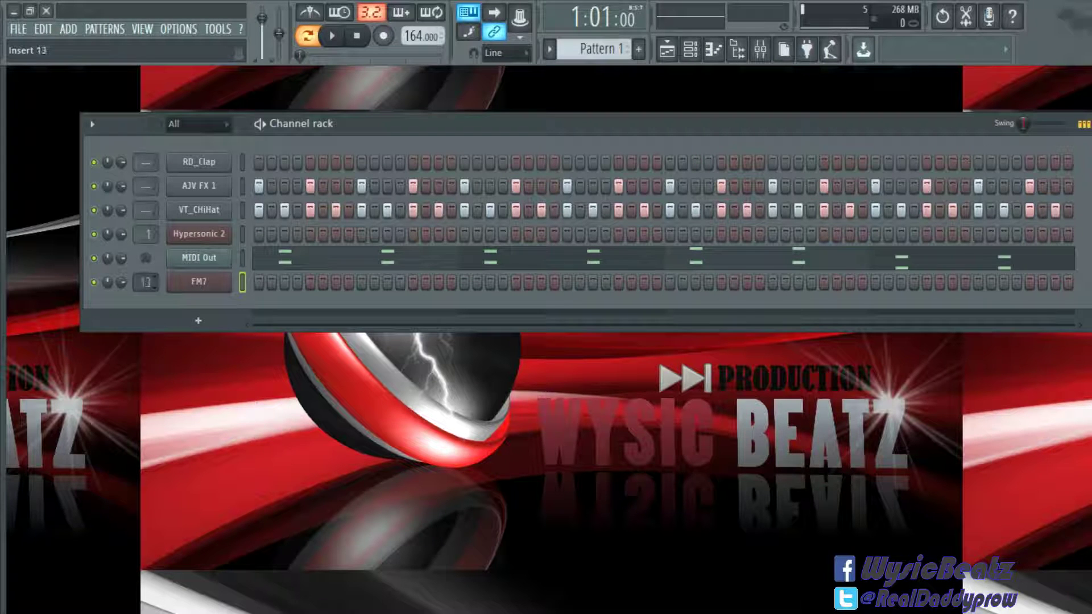
# - Load the DX7 Factory Presets.f7a bank into FM7 and select preset 22, MARIMBA
pyautogui.click(203, 282)
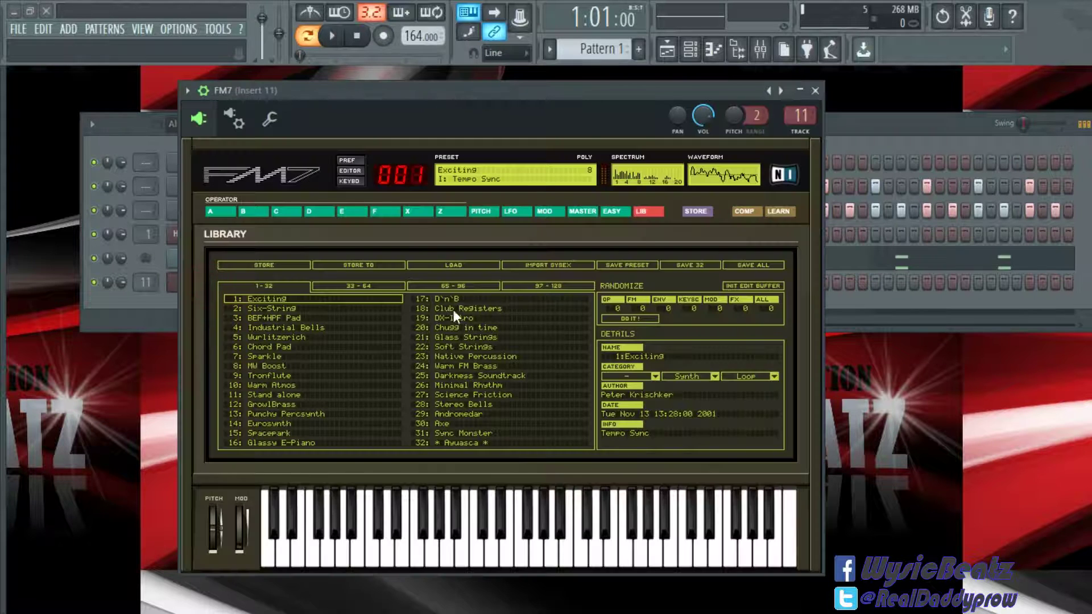
pyautogui.click(455, 268)
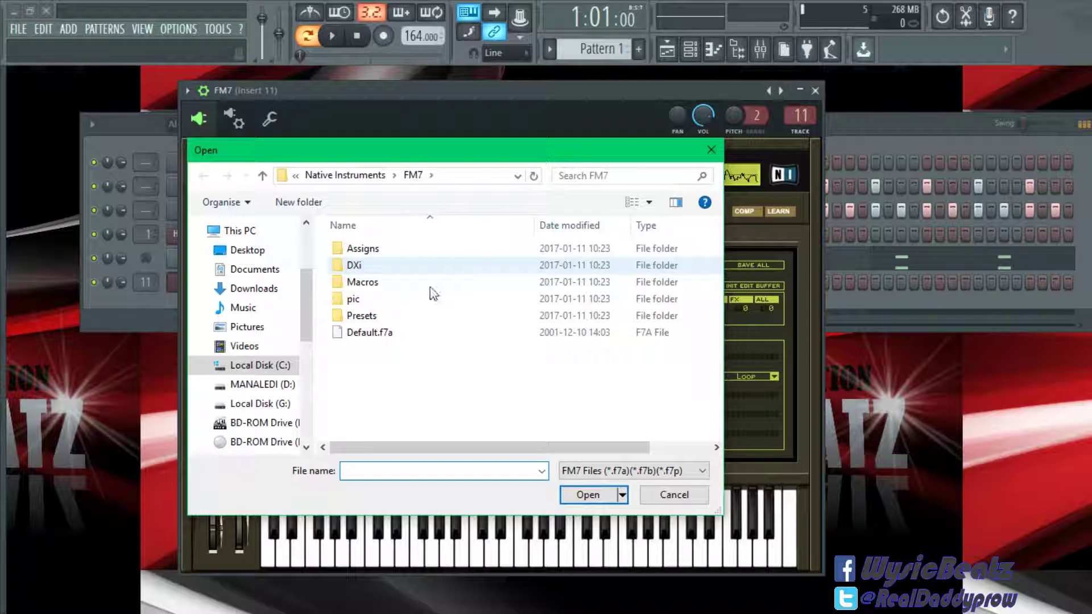
pyautogui.click(361, 316)
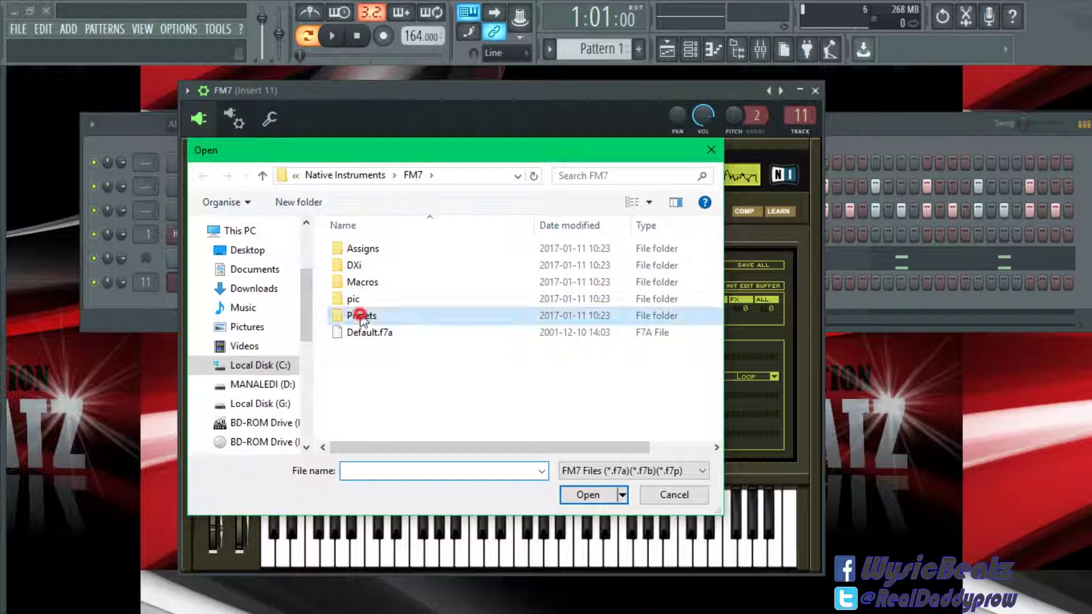
pyautogui.doubleClick(361, 316)
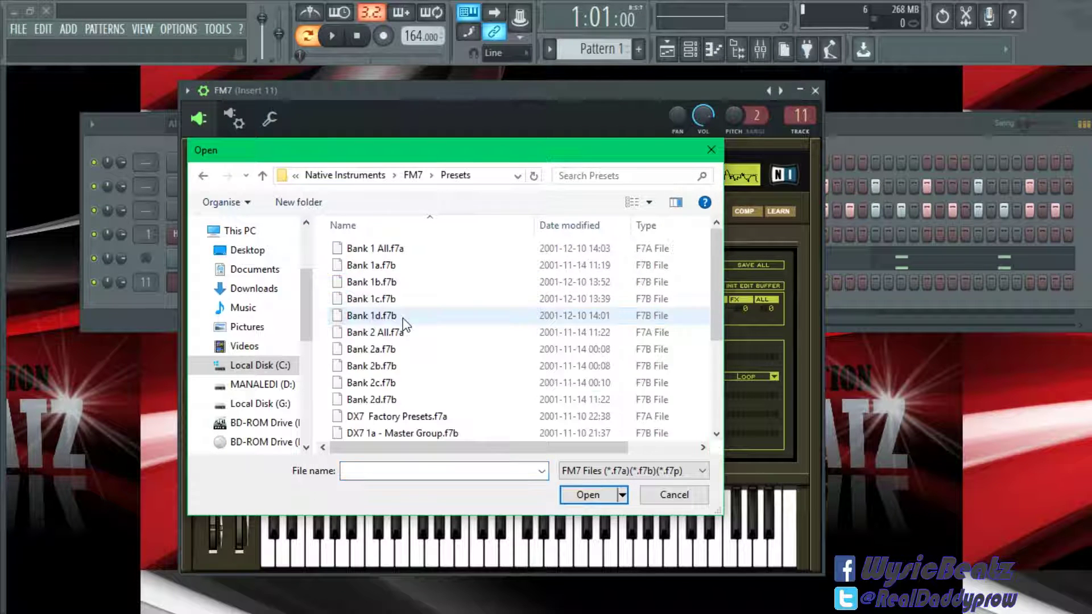
pyautogui.doubleClick(412, 419)
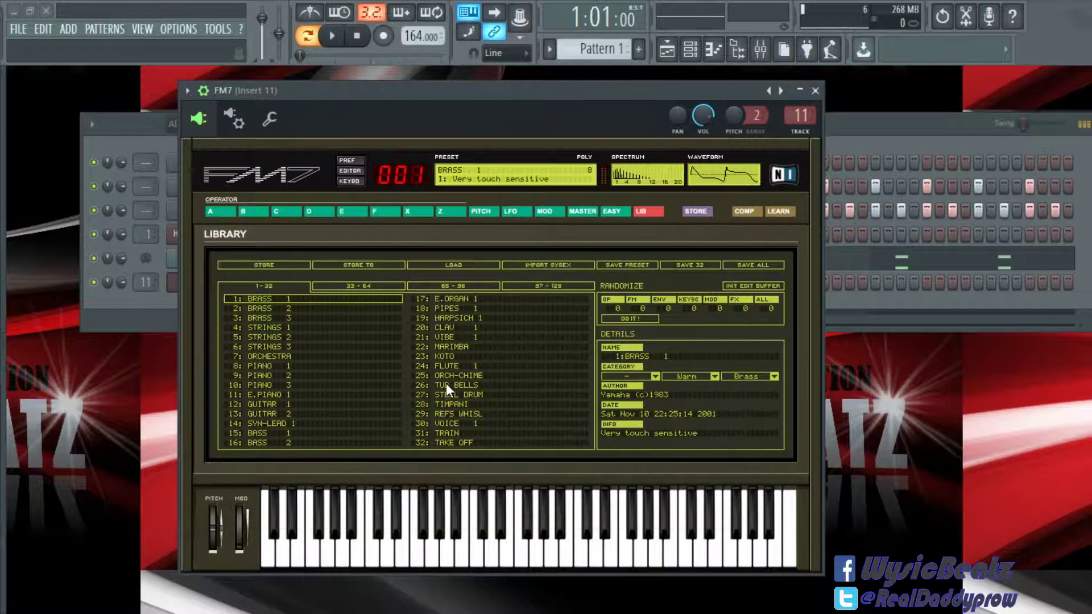
pyautogui.click(452, 346)
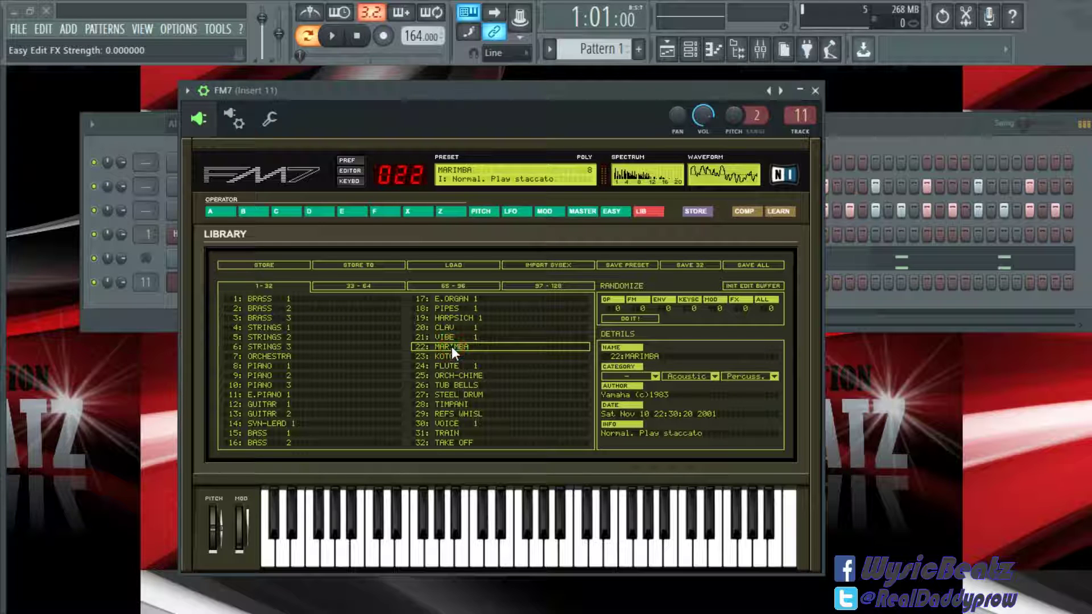
# - Set the marimba's timbre brightness to 47, detune to 53 and velocity sensitivity to 50 in Easy Edit
pyautogui.click(618, 211)
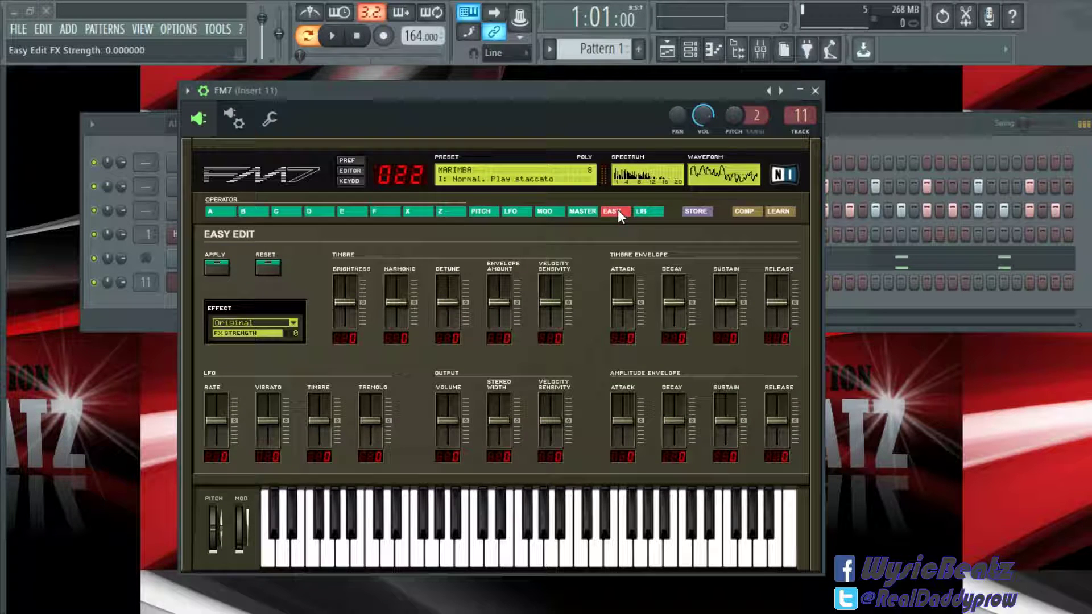
pyautogui.moveTo(344, 301); pyautogui.dragTo(344, 292)
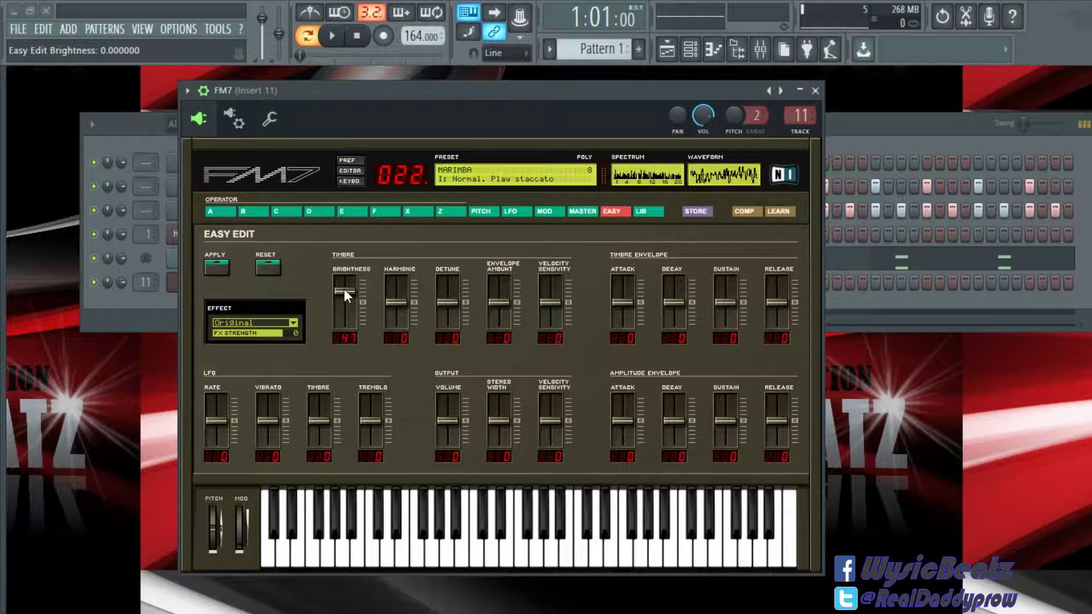
pyautogui.moveTo(448, 301); pyautogui.dragTo(448, 296)
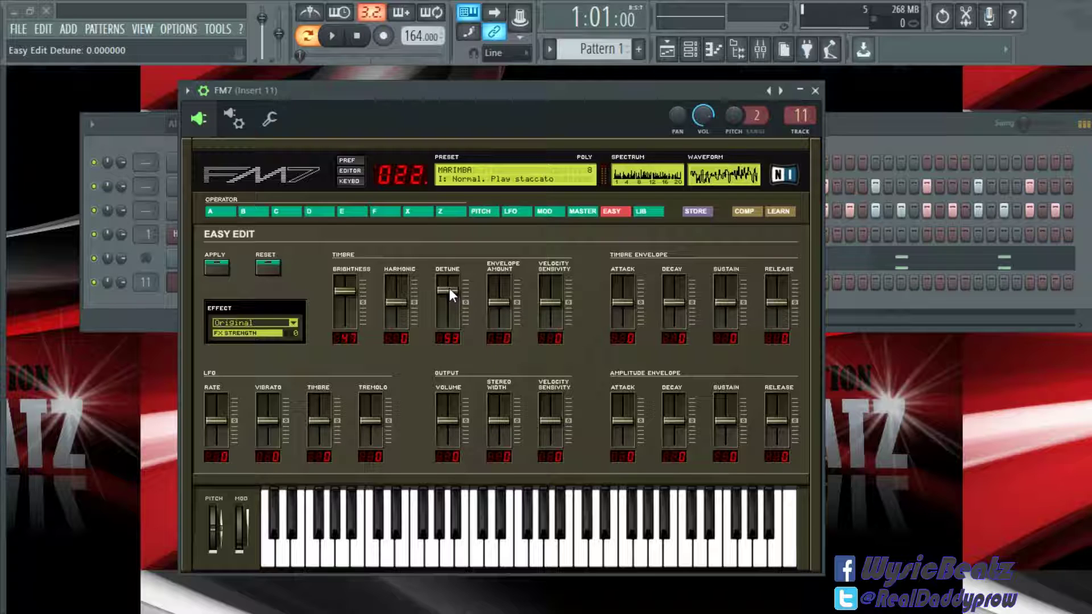
pyautogui.moveTo(548, 303); pyautogui.dragTo(551, 291)
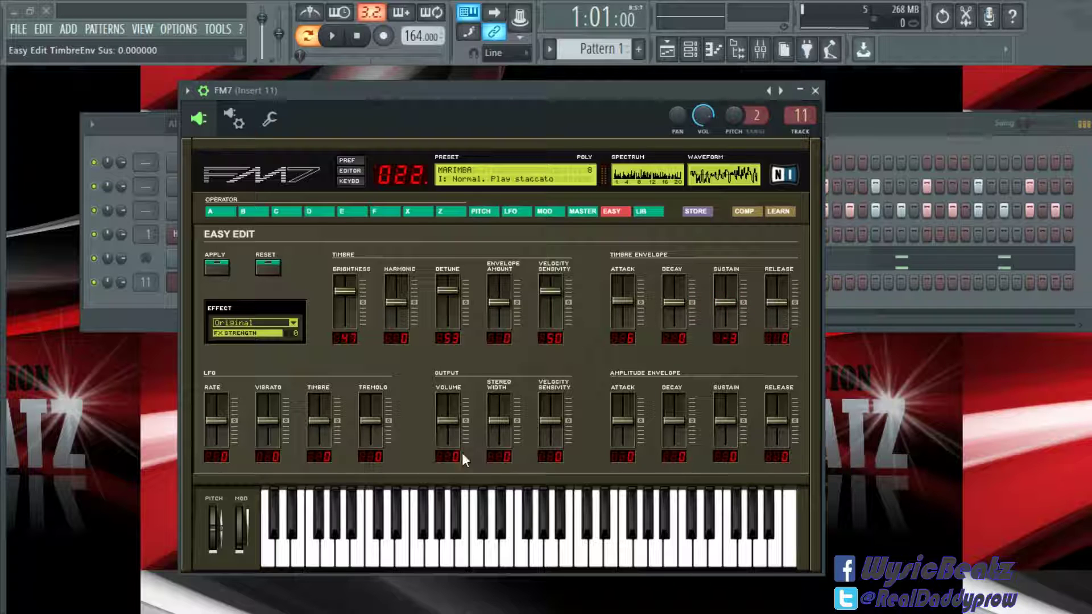
# - Set output volume to 56, output velocity sensitivity to 47, timbre release to 25 and timbre velocity sensitivity to 56, then close FM7
pyautogui.moveTo(438, 418); pyautogui.dragTo(446, 402)
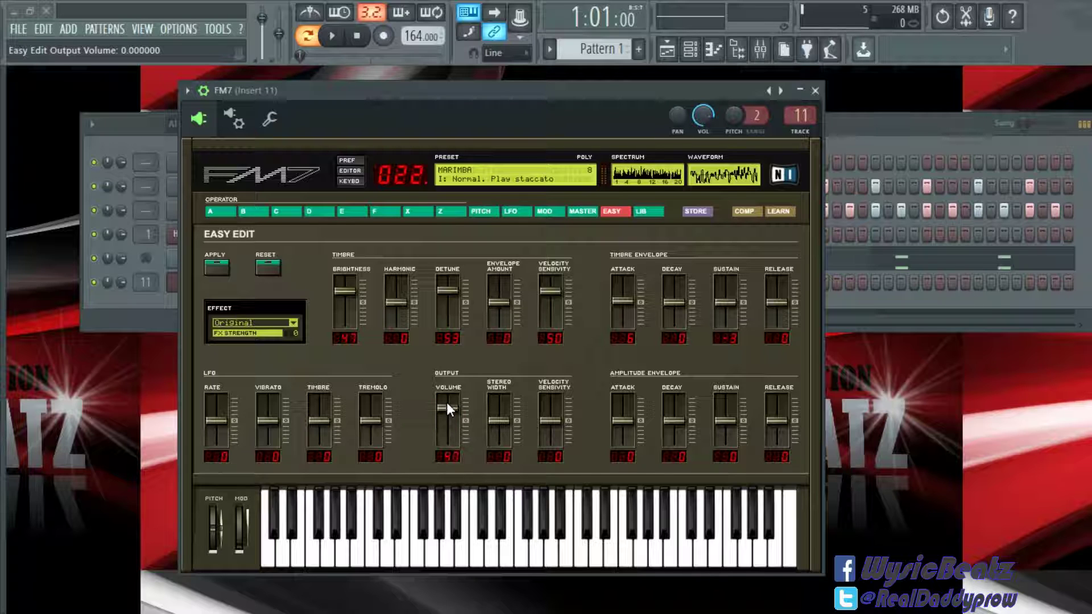
pyautogui.moveTo(551, 423); pyautogui.dragTo(552, 408)
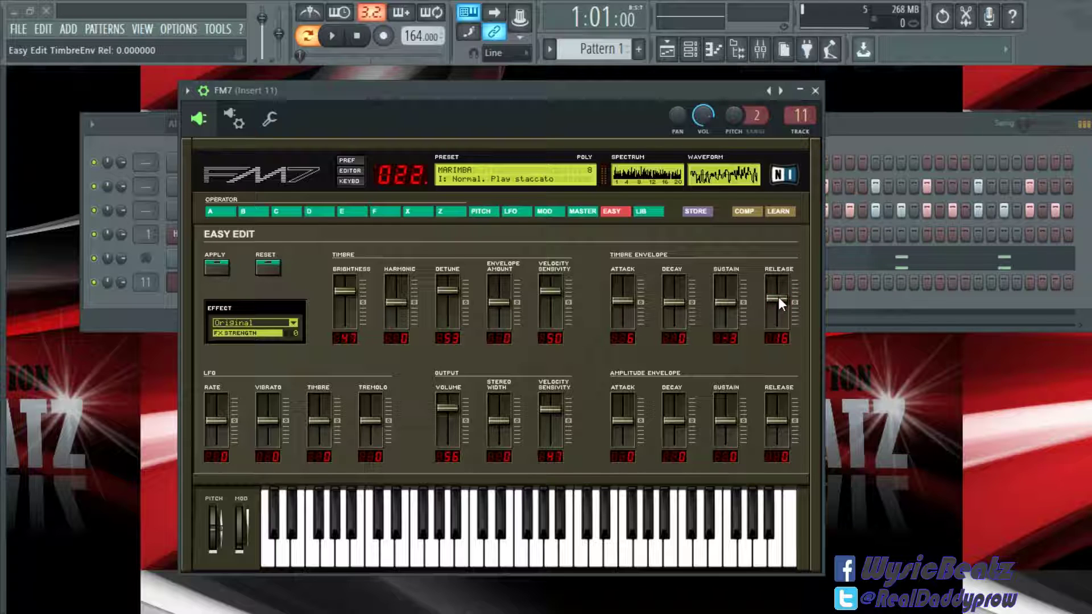
pyautogui.moveTo(778, 296); pyautogui.dragTo(778, 295)
pyautogui.click(545, 288)
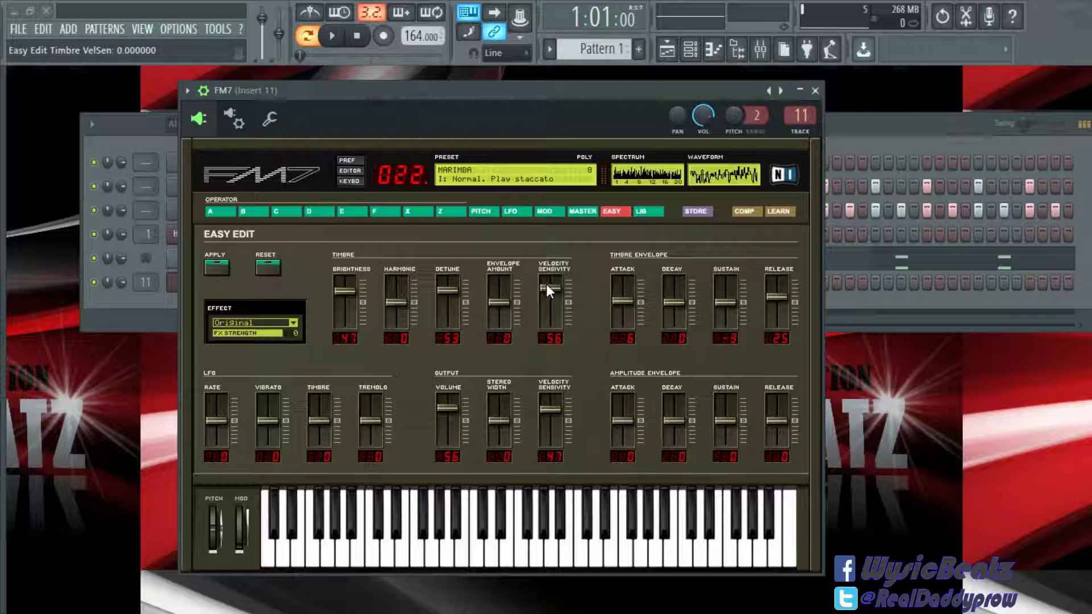
pyautogui.click(815, 91)
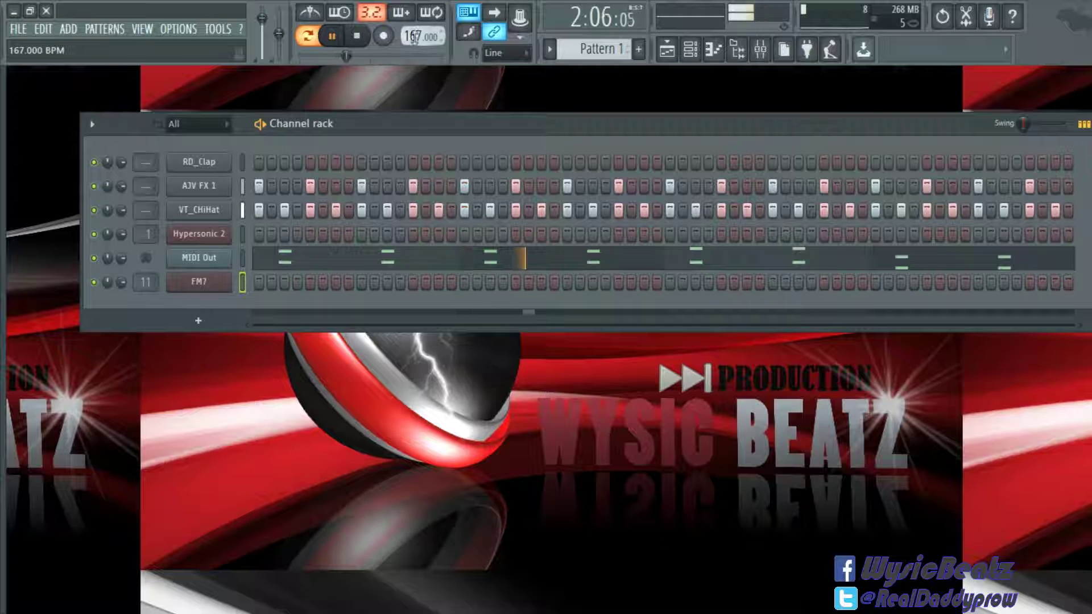
# - Open the FM7 channel's piano roll and draw a G4 note at step 8 of bar 1
pyautogui.rightClick(208, 293)
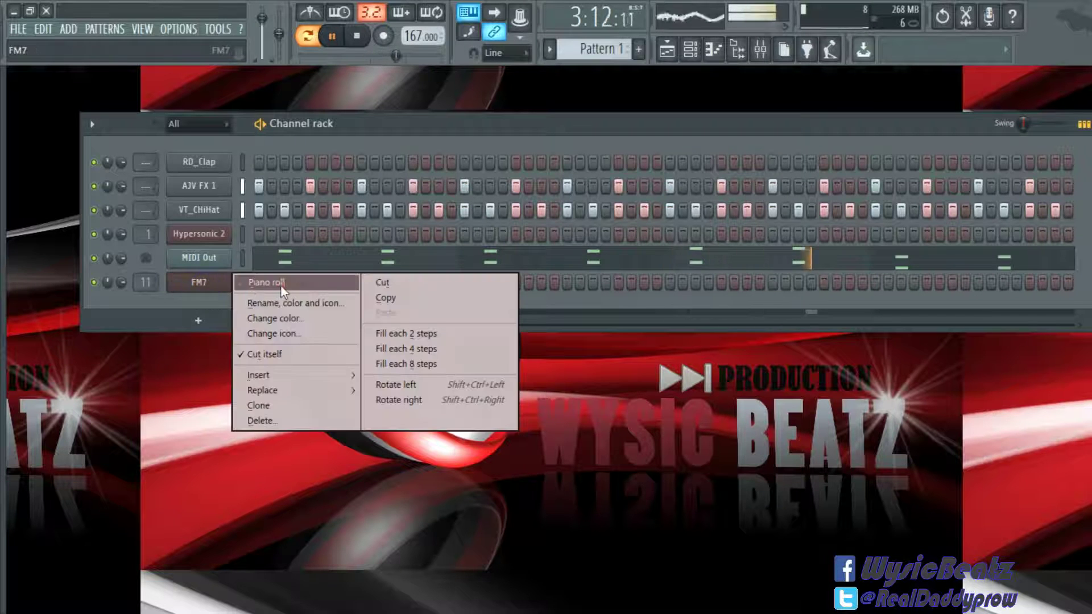
pyautogui.click(281, 285)
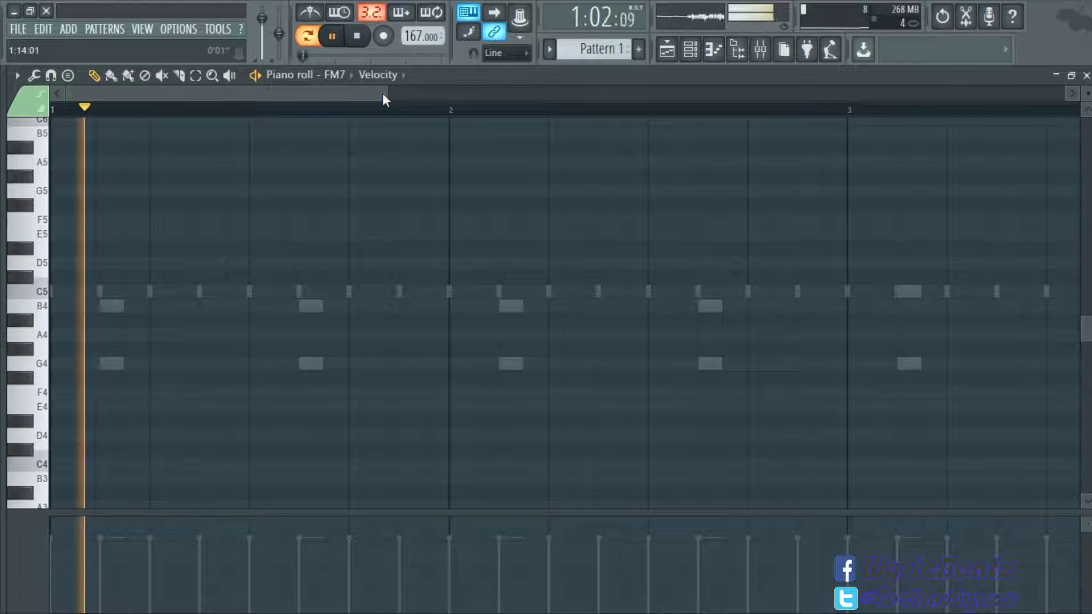
pyautogui.moveTo(381, 101); pyautogui.dragTo(585, 128)
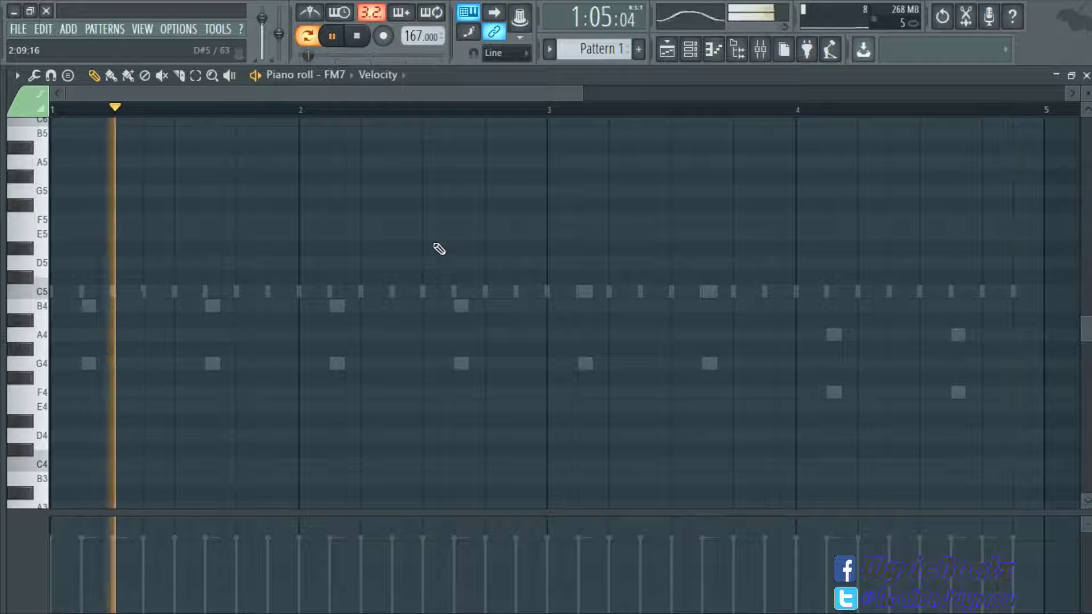
pyautogui.click(398, 291)
pyautogui.rightClick(401, 291)
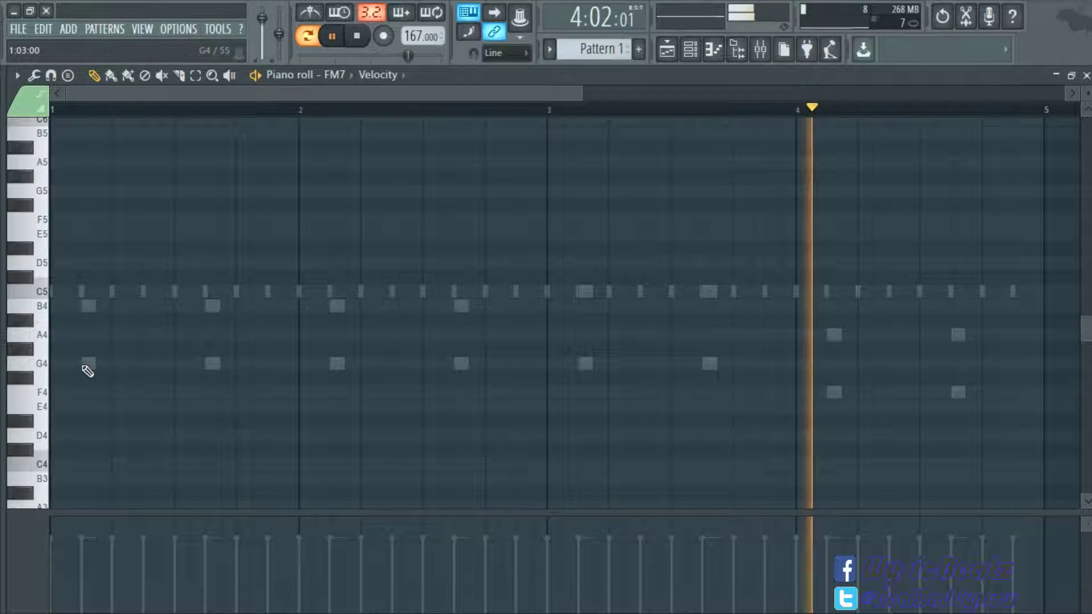
pyautogui.click(87, 364)
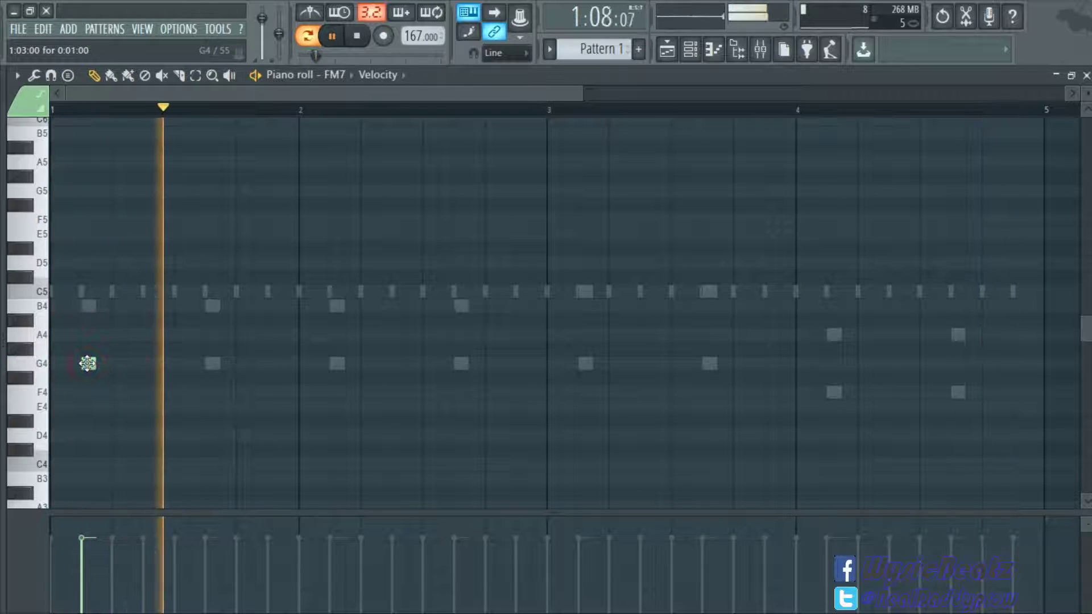
pyautogui.moveTo(90, 363); pyautogui.dragTo(149, 365)
pyautogui.rightClick(150, 364)
pyautogui.click(163, 365)
pyautogui.press('space')
pyautogui.press('space')
# - Add G4 notes at steps 11, 13 and 16 of bar 1 and at step 3 of bar 2
pyautogui.click(210, 364)
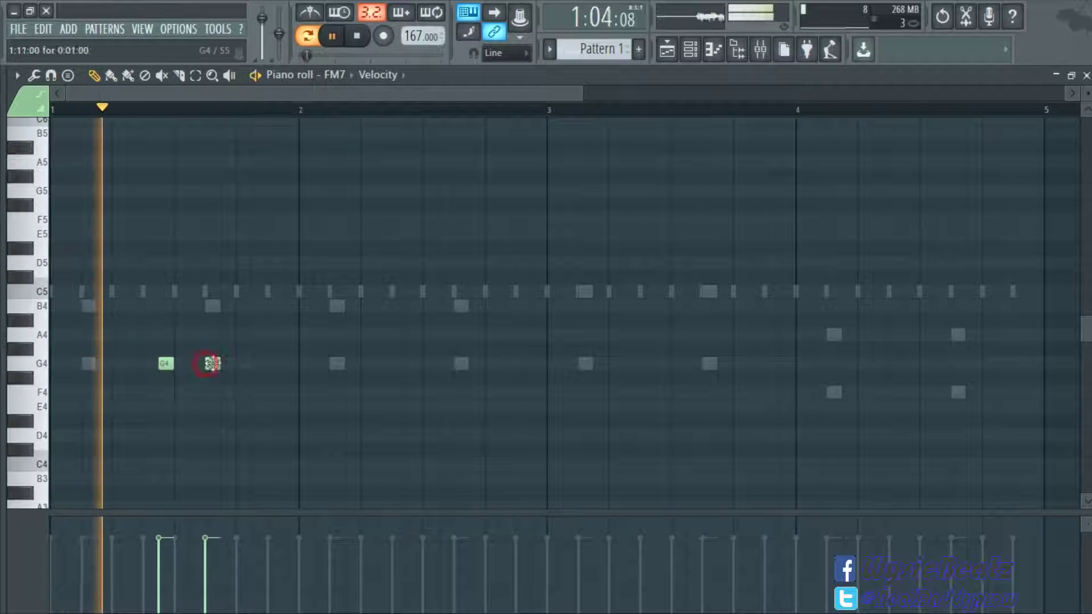
pyautogui.click(242, 364)
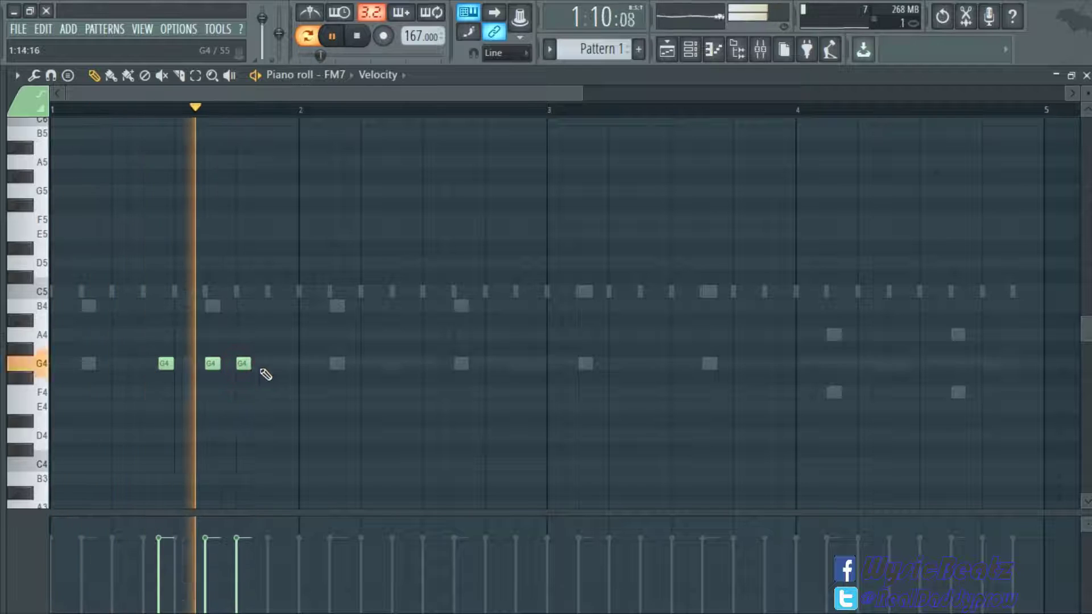
pyautogui.click(274, 364)
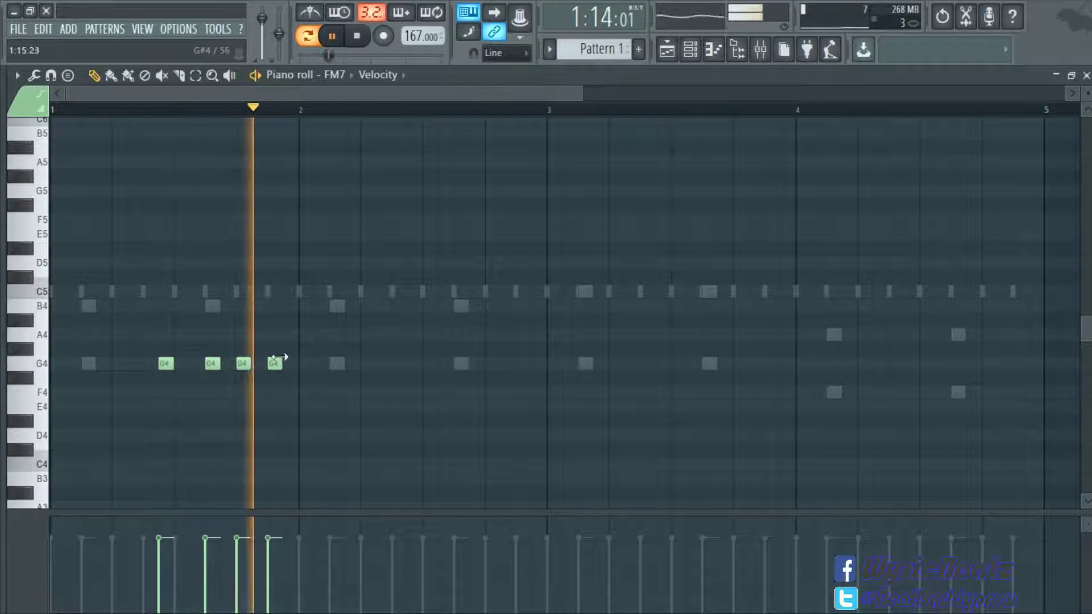
pyautogui.moveTo(276, 365); pyautogui.dragTo(290, 365)
pyautogui.click(336, 364)
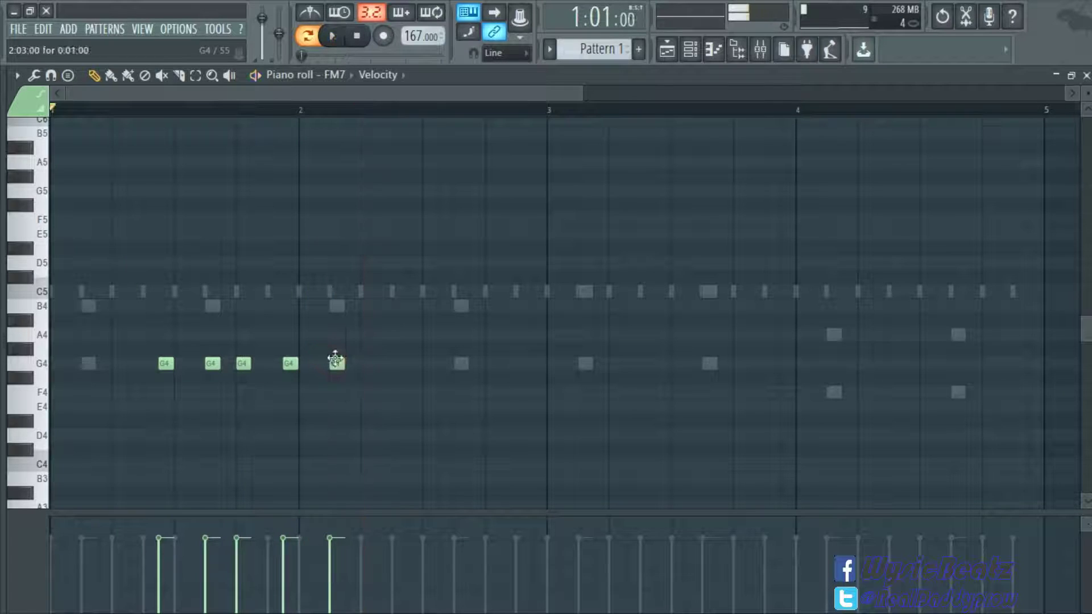
# - Continue the marimba line with G4 notes at steps 8, 11, 13 and 16 of bar 2
pyautogui.click(414, 365)
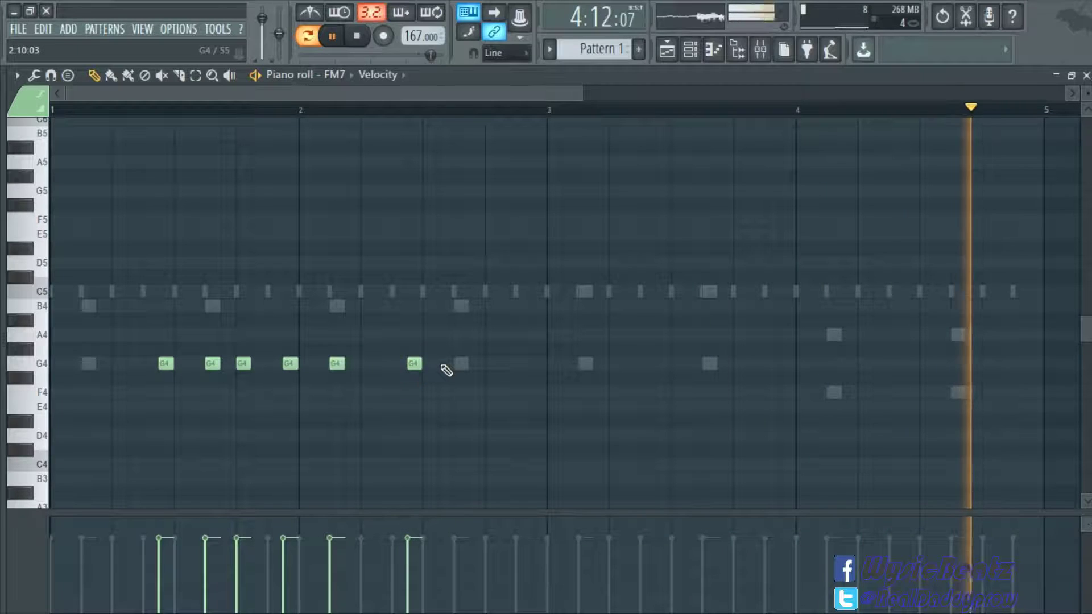
pyautogui.click(454, 364)
pyautogui.click(492, 364)
pyautogui.click(519, 364)
pyautogui.rightClick(523, 365)
pyautogui.click(539, 364)
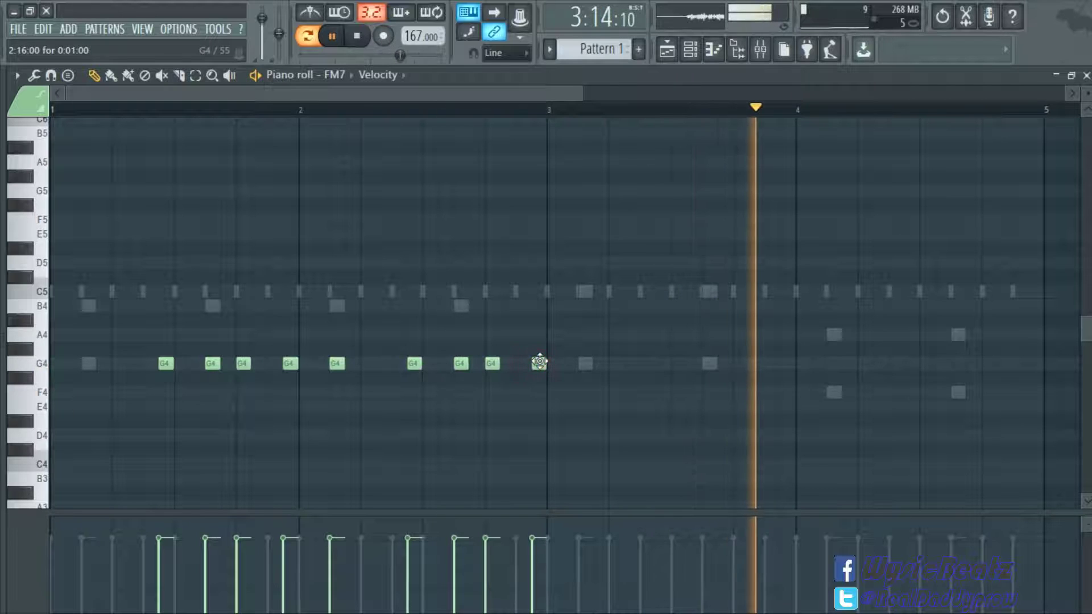
# - Place a C5 note at step 3 of bar 3 and a G4 note at step 3 of bar 1, replaying the pattern
pyautogui.click(584, 292)
pyautogui.press('space')
pyautogui.press('space')
pyautogui.press('space')
pyautogui.press('space')
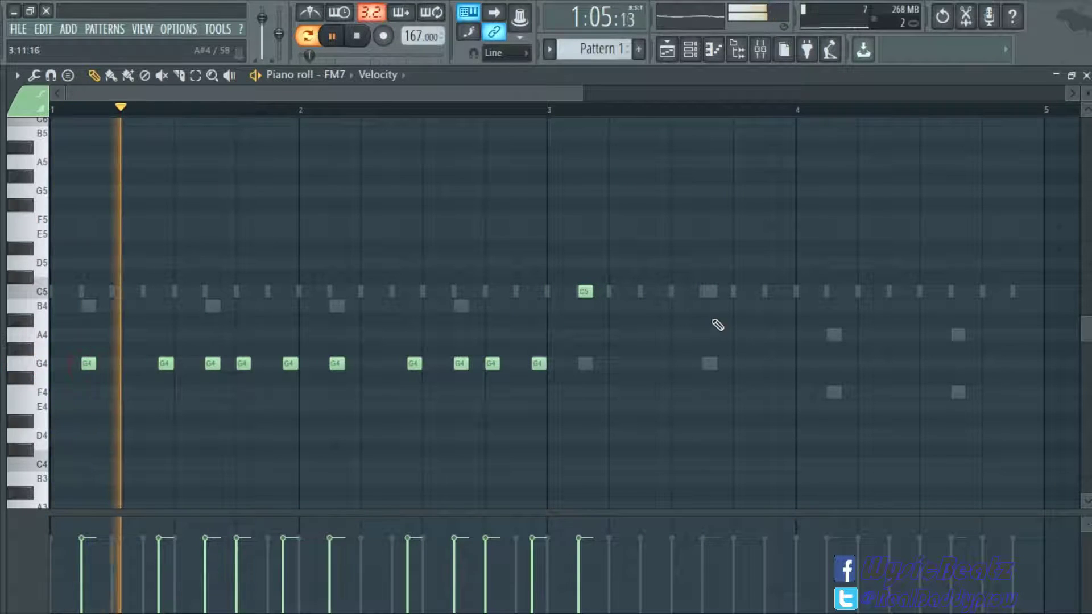
# - Add C5 notes at steps 8, 11, 13 and 16 of bar 3
pyautogui.click(659, 293)
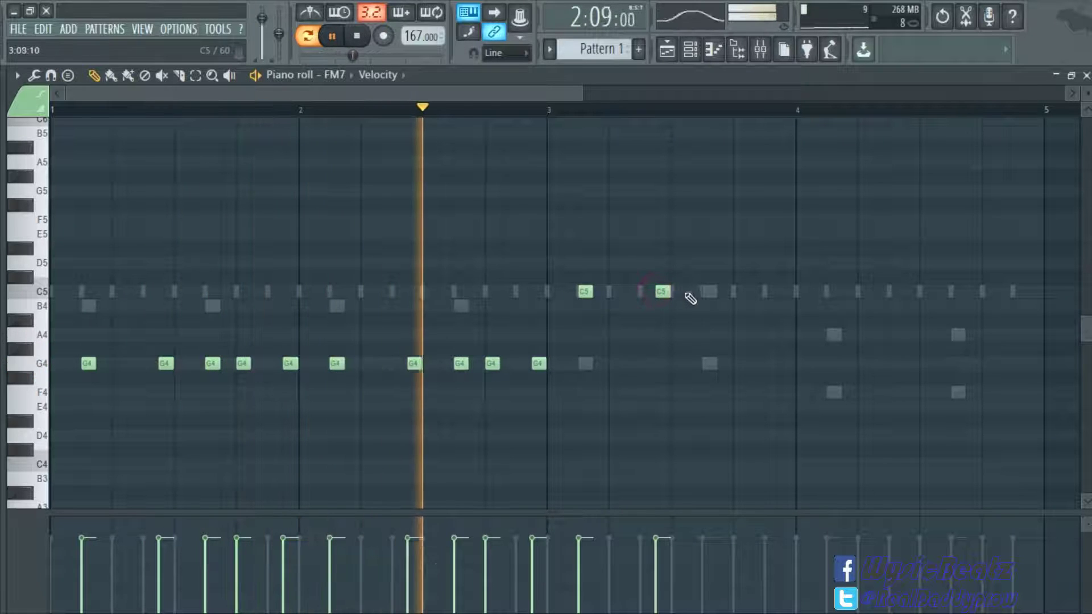
pyautogui.click(709, 293)
pyautogui.click(740, 292)
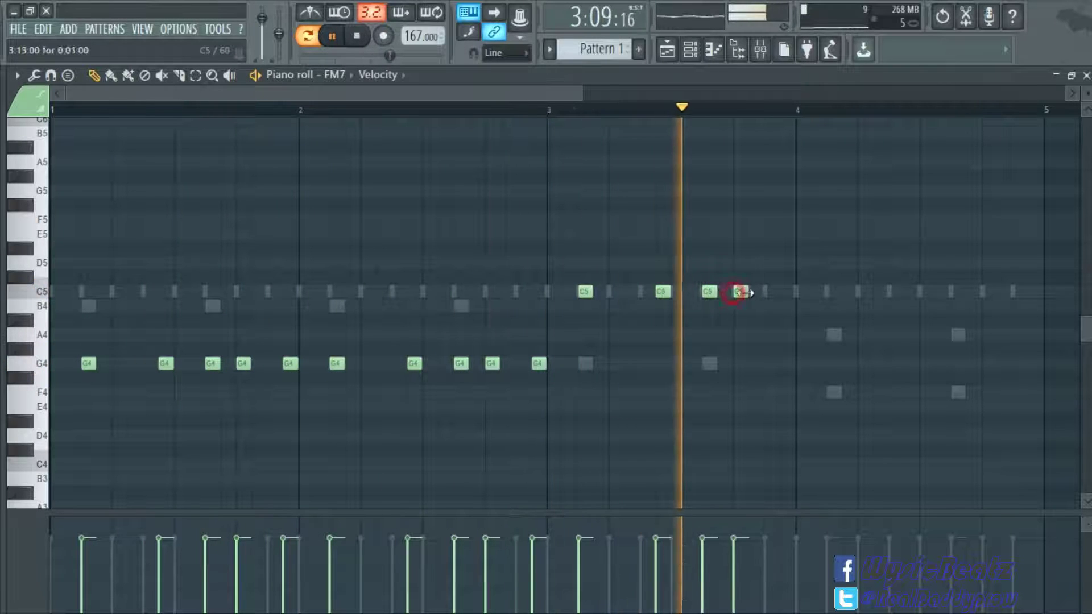
pyautogui.click(780, 294)
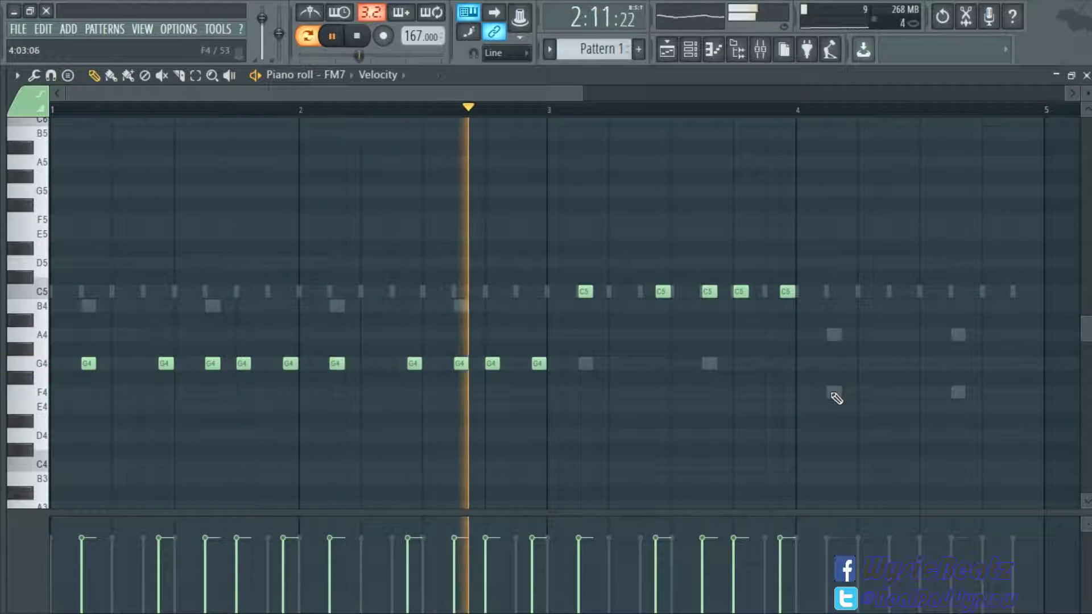
# - Place F4 notes at steps 3, 8, 11, 13 and 16 of bar 4 and close the piano roll
pyautogui.click(834, 392)
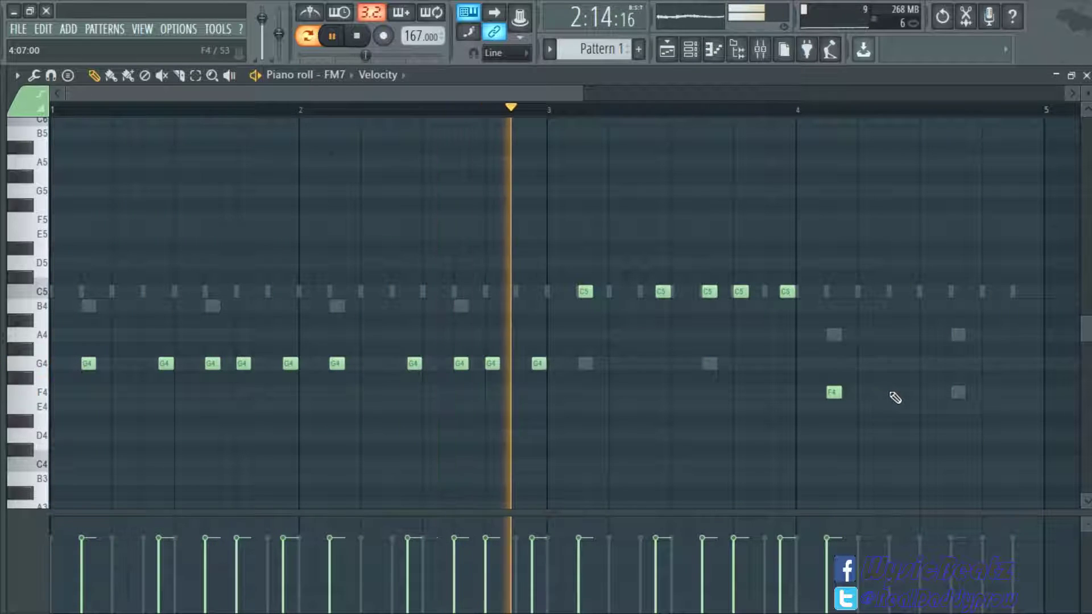
pyautogui.click(908, 393)
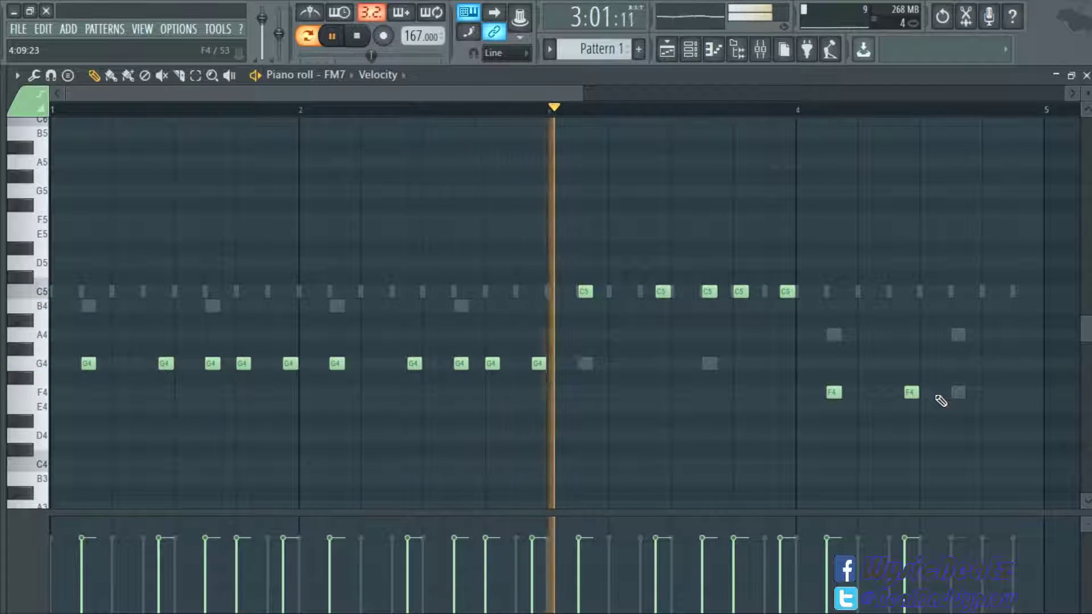
pyautogui.click(958, 393)
pyautogui.click(990, 393)
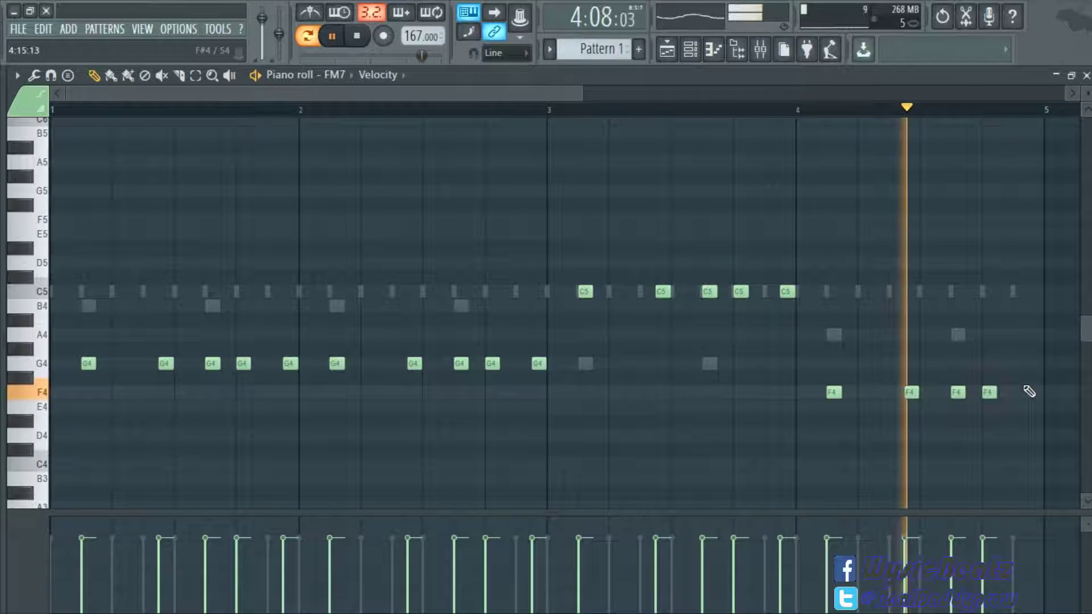
pyautogui.click(1036, 392)
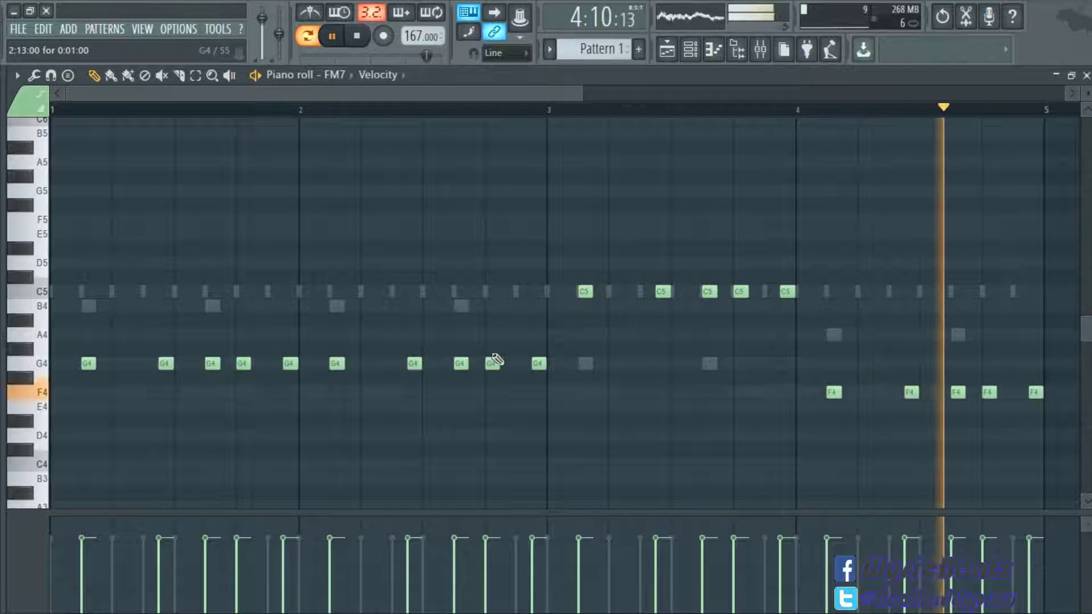
pyautogui.click(1087, 77)
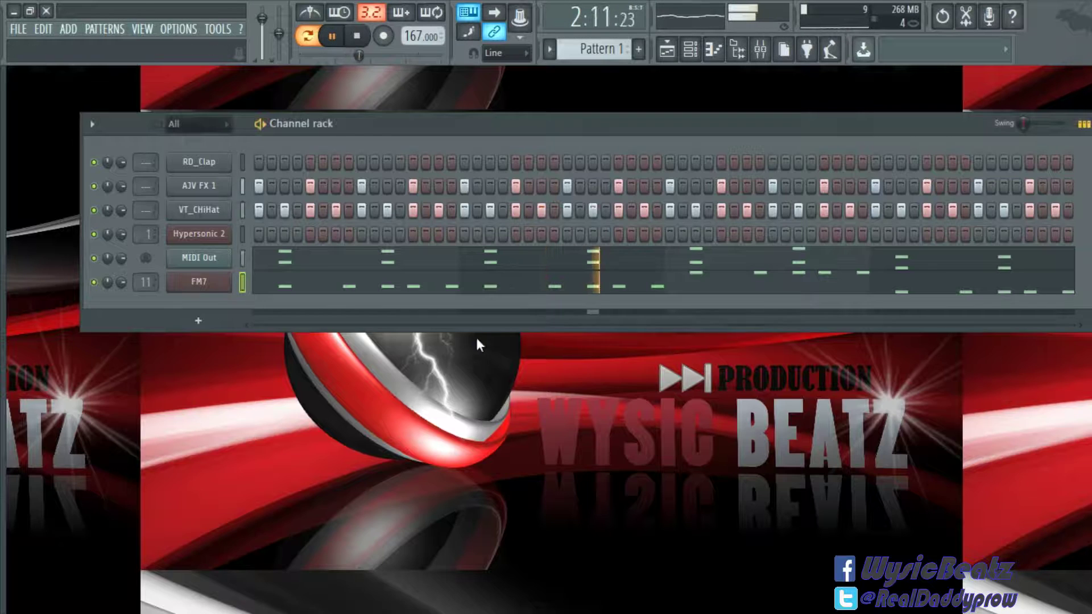
# - Clone the FM7 channel twice to get FM7 #2 and FM7 #3, closing each clone's plugin window
pyautogui.rightClick(201, 290)
pyautogui.click(263, 406)
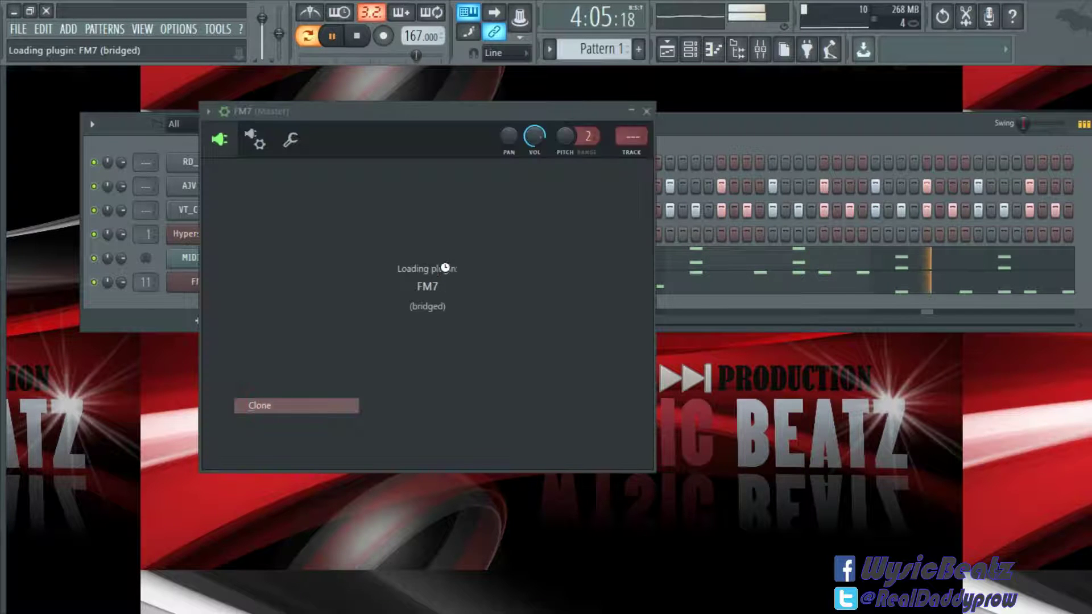
pyautogui.click(836, 111)
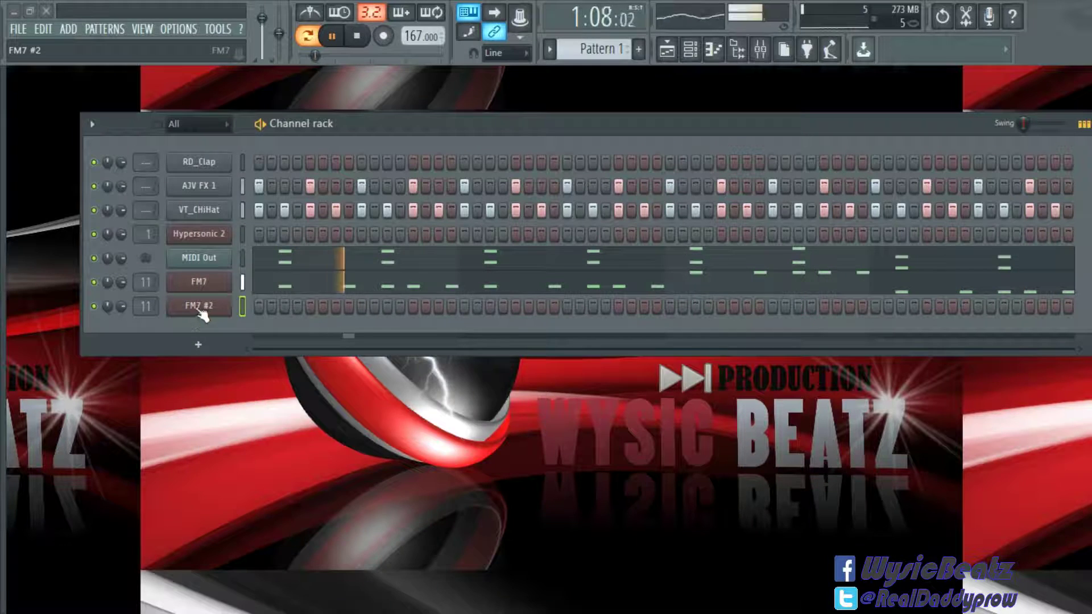
pyautogui.rightClick(227, 307)
pyautogui.click(268, 429)
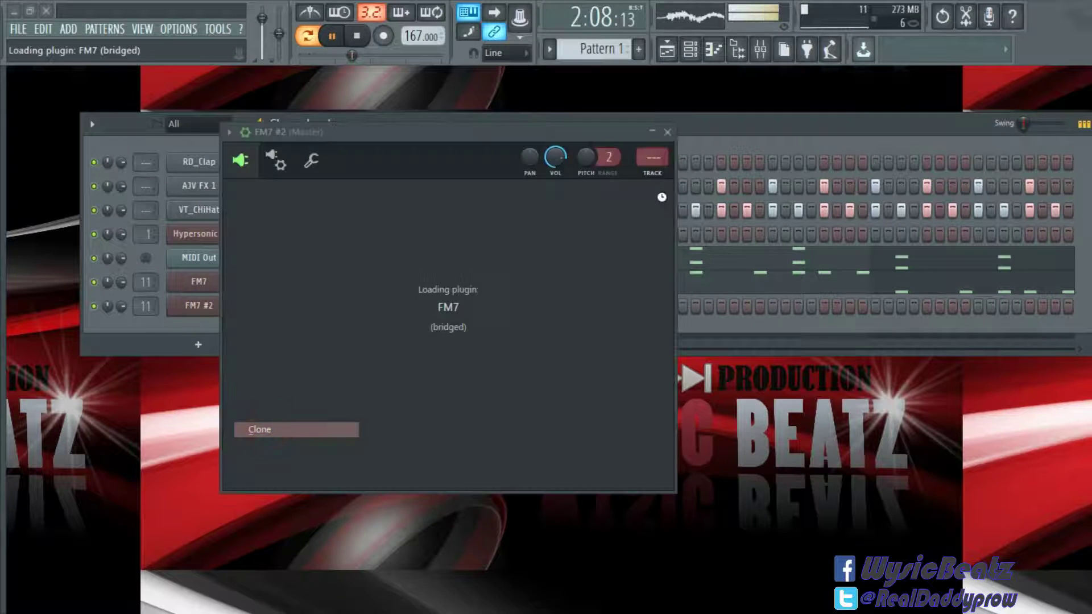
pyautogui.click(857, 133)
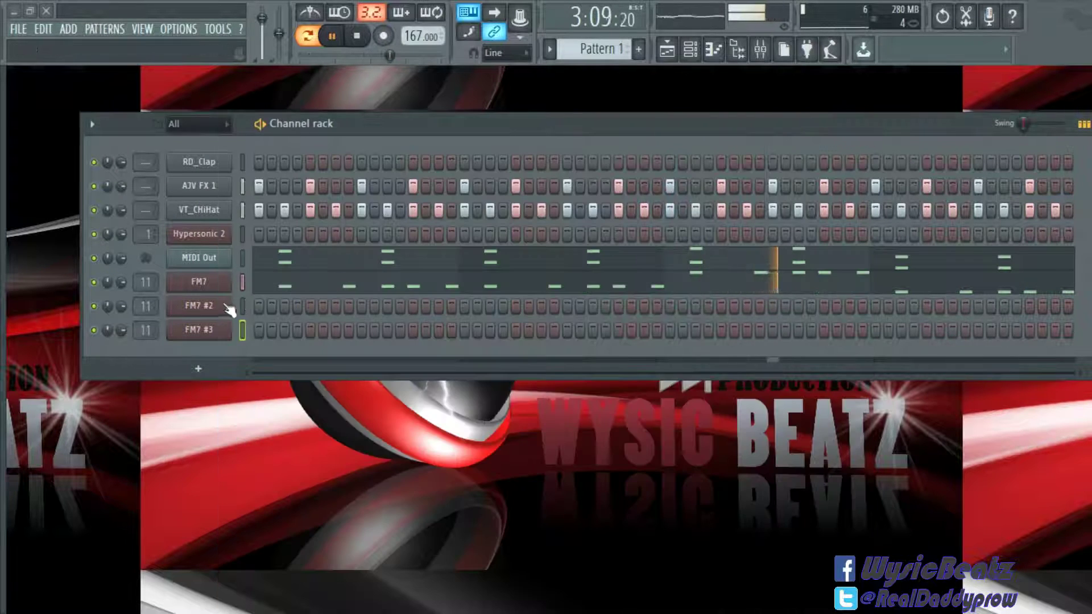
# - Copy the FM7 notes into FM7 #2 and transpose them up one octave
pyautogui.rightClick(202, 285)
pyautogui.click(385, 119)
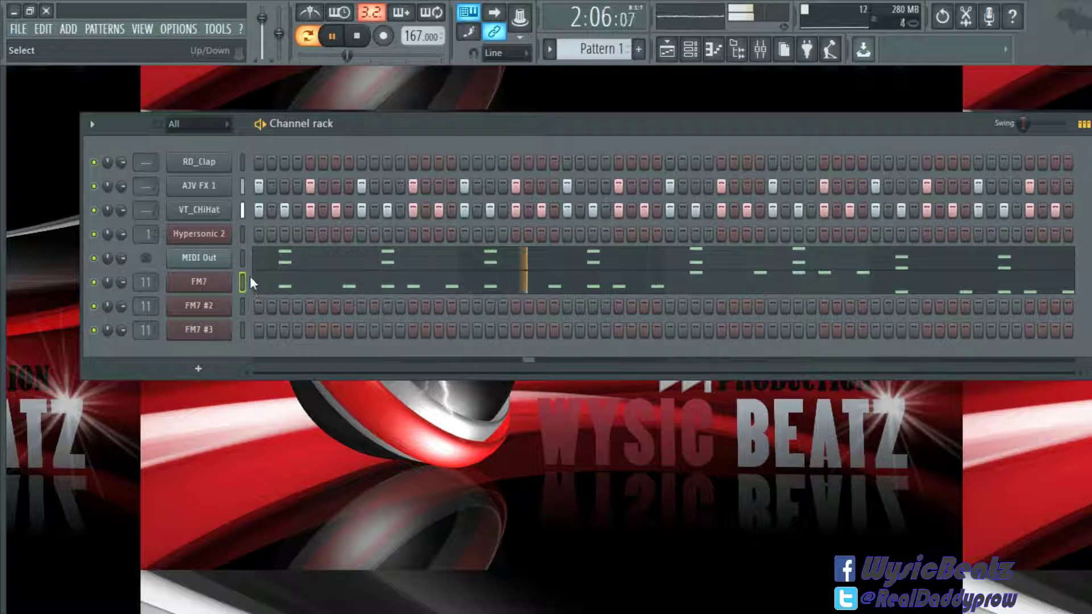
pyautogui.hotkey('ctrl', 'v')
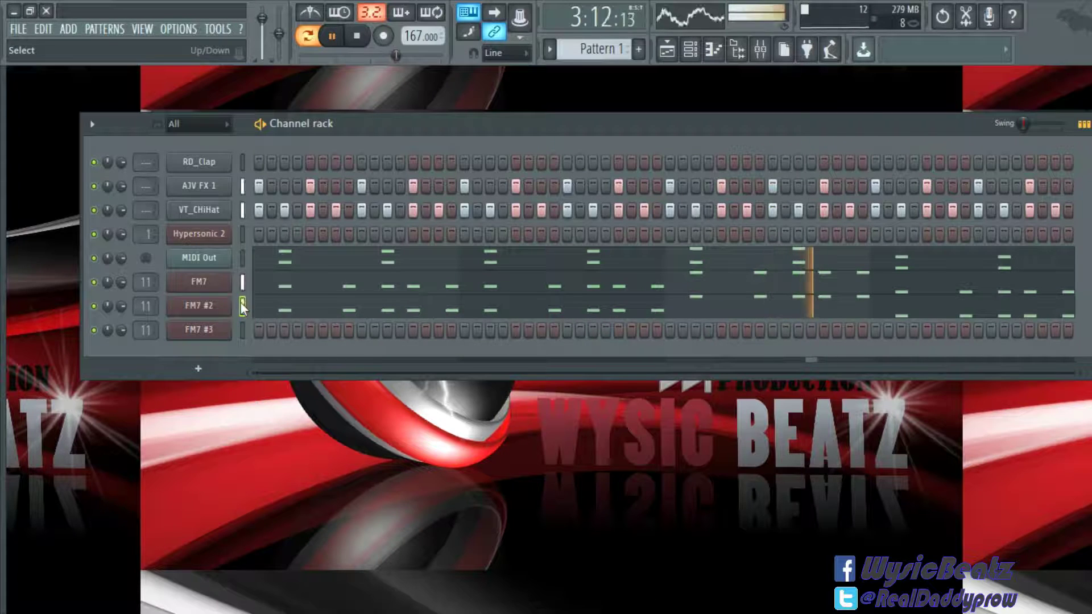
pyautogui.click(308, 306)
pyautogui.hotkey('ctrl', 'Up')
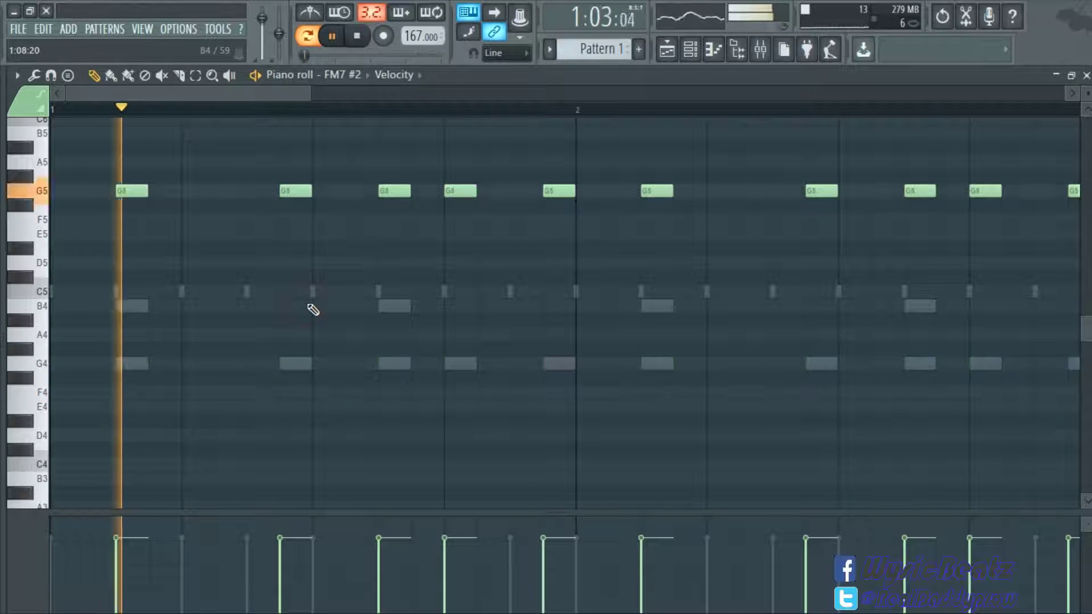
pyautogui.click(1087, 76)
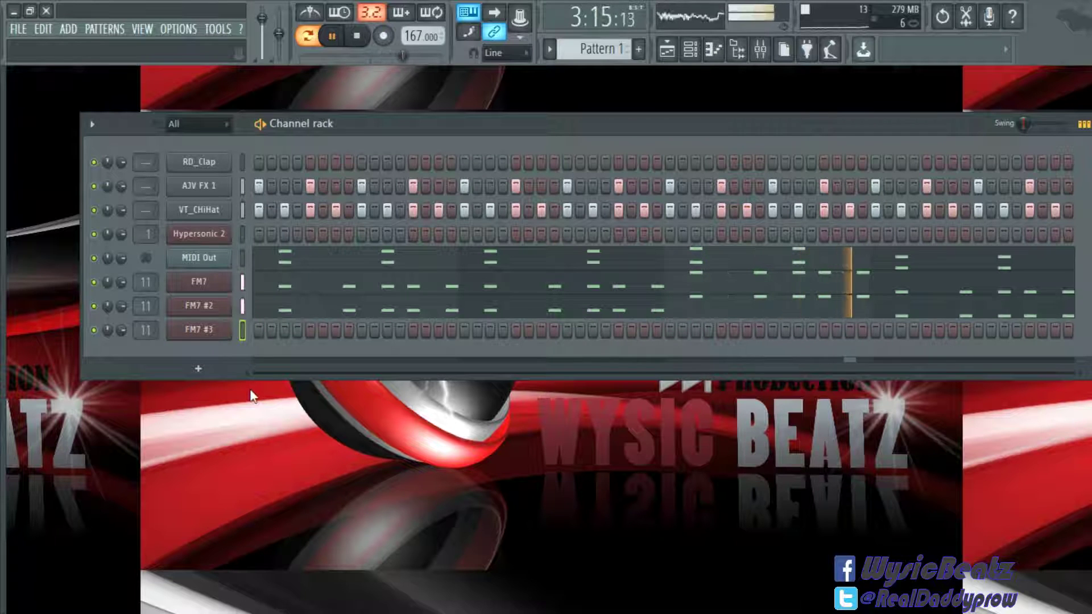
# - Paste the copied marimba notes into FM7 #3 and transpose them down one octave
pyautogui.hotkey('ctrl', 'v')
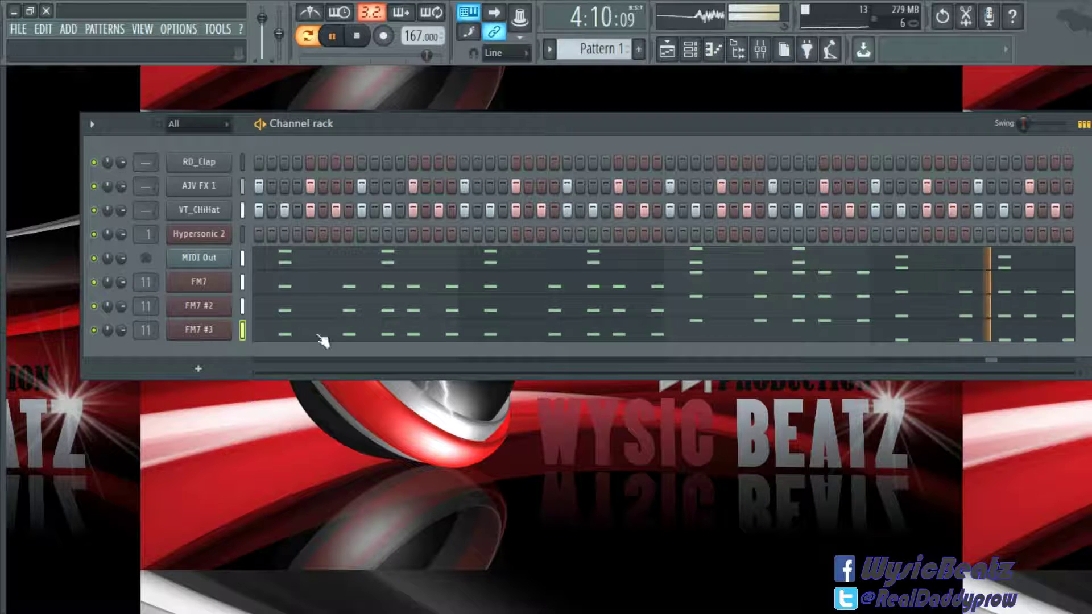
pyautogui.click(386, 334)
pyautogui.hotkey('ctrl', 'Down')
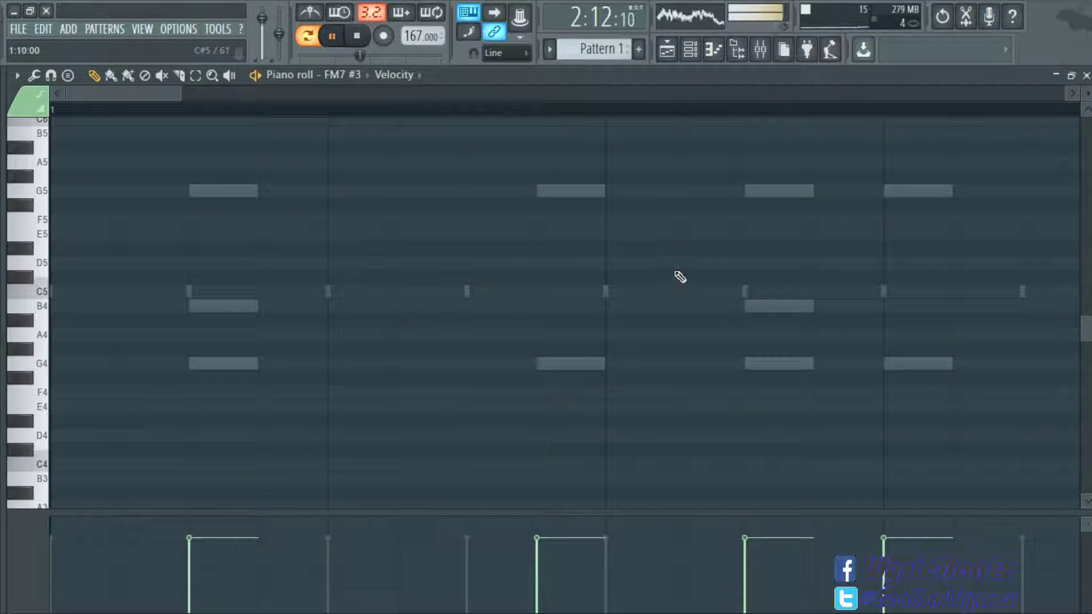
pyautogui.click(1085, 75)
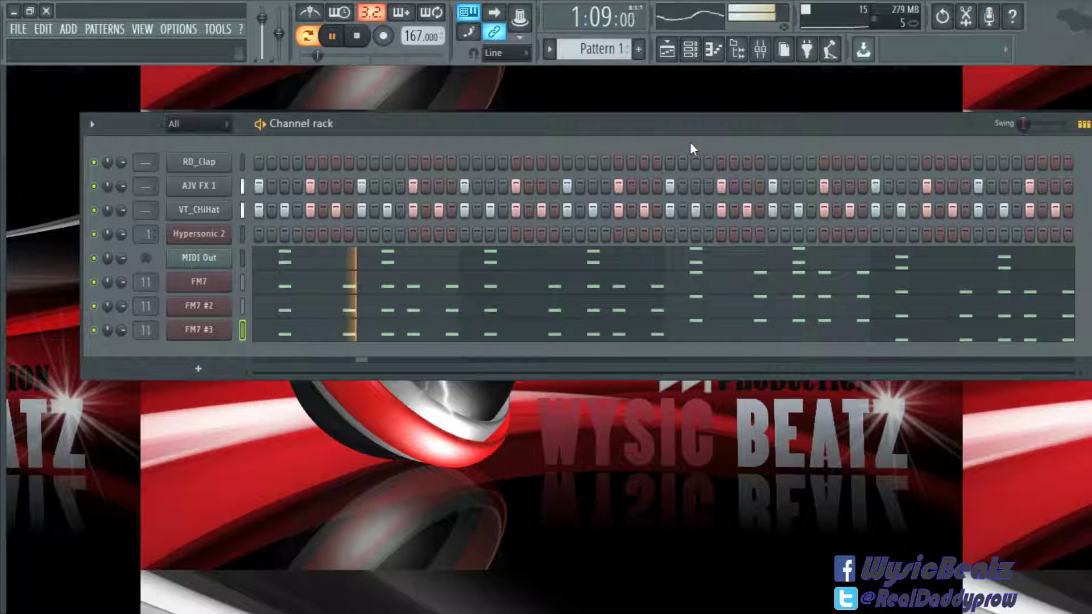
# - Raise the volume of mixer track Insert 2 to about 2.6 dB and close the mixer
pyautogui.click(761, 47)
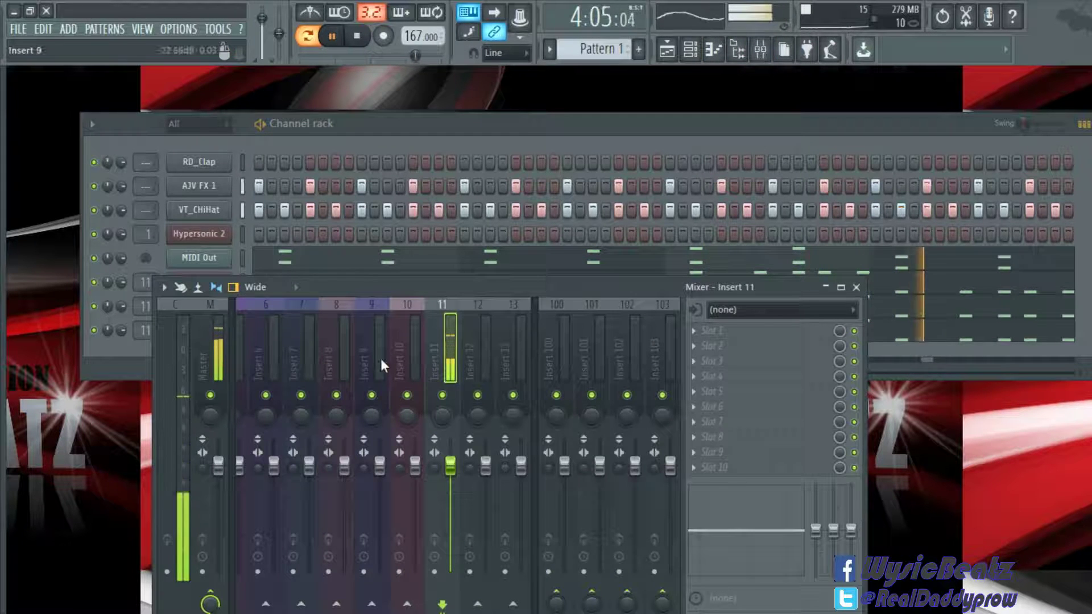
pyautogui.moveTo(399, 296); pyautogui.dragTo(418, 213)
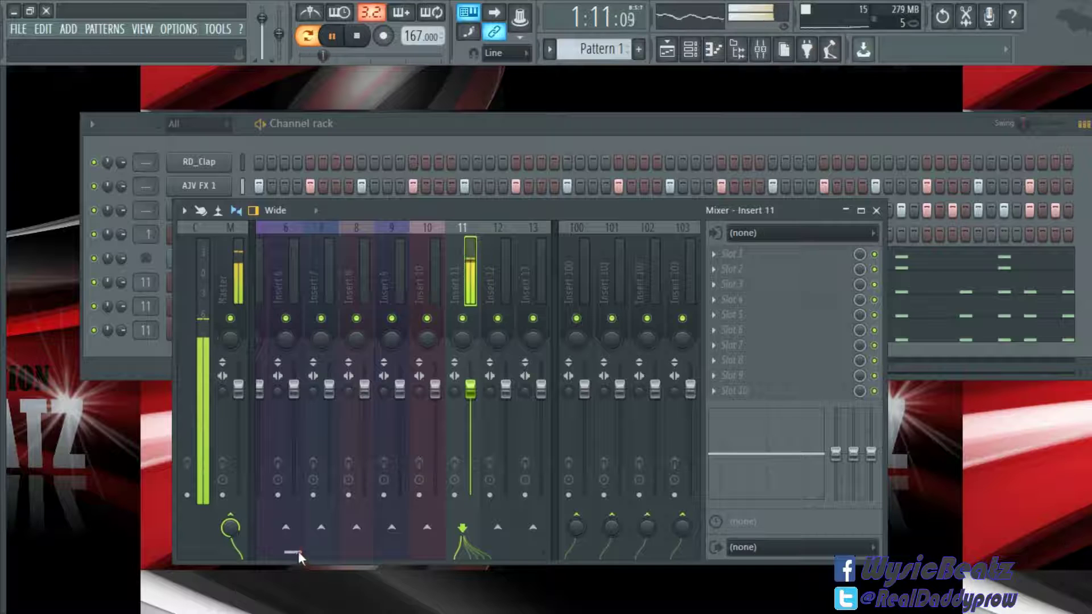
pyautogui.moveTo(298, 551); pyautogui.dragTo(275, 549)
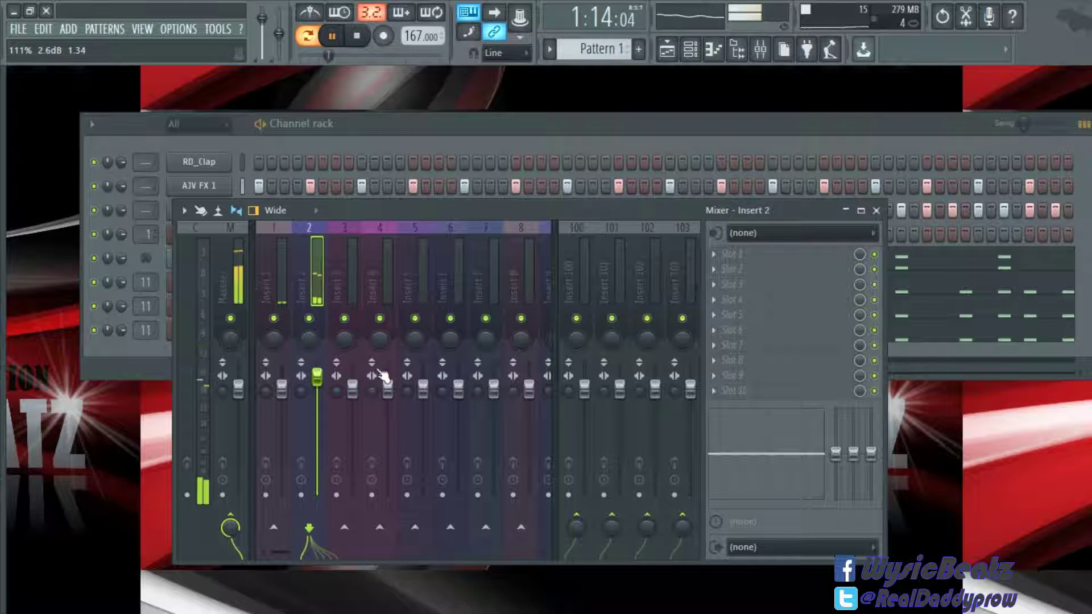
pyautogui.click(877, 211)
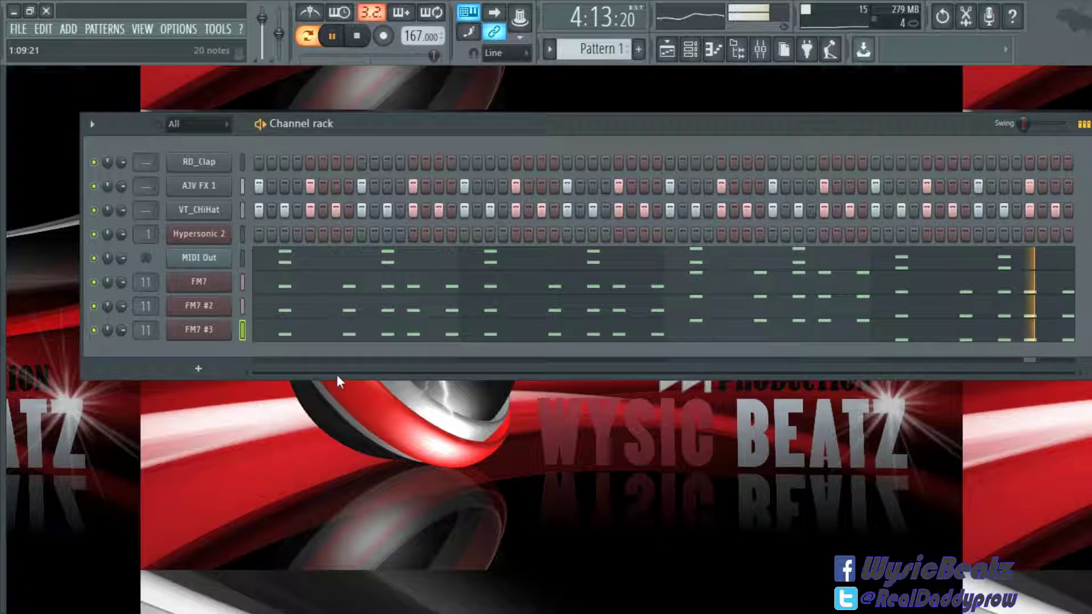
# - Clone the MIDI Out channel, adjust the clone's MIDI channel number and close its settings window
pyautogui.rightClick(211, 260)
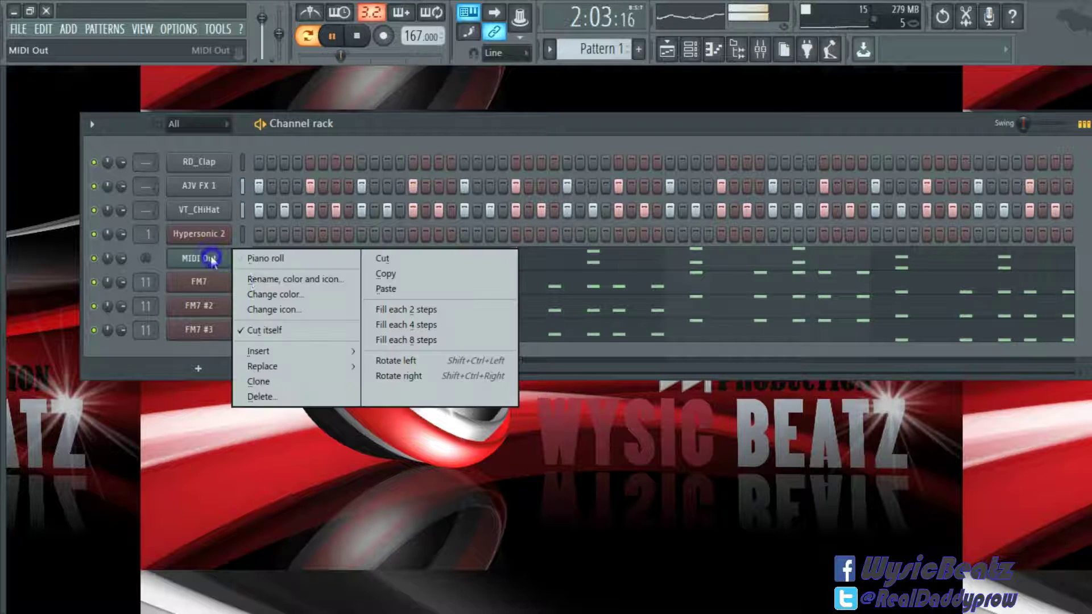
pyautogui.click(275, 382)
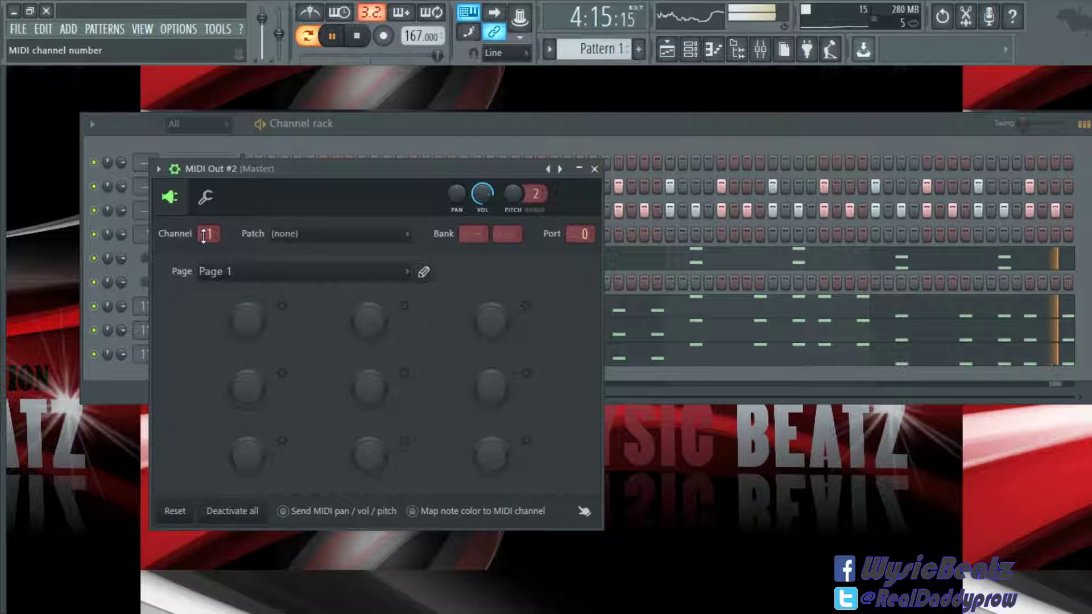
pyautogui.click(596, 171)
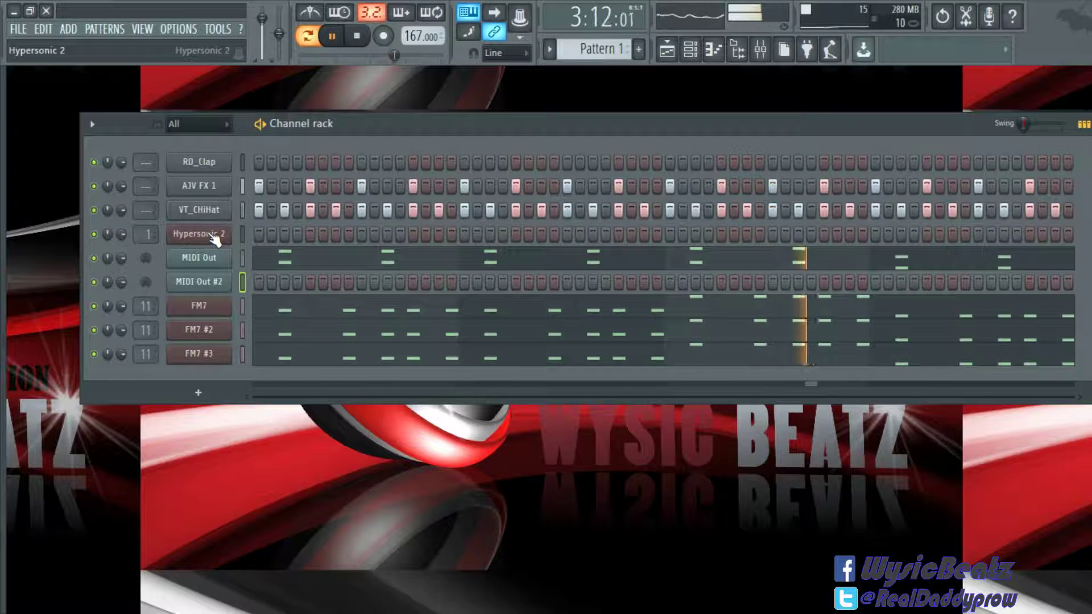
# - Load the Perc Lead patch from Soft Leads into slot 2 of Hypersonic 2 and close the plugin window
pyautogui.click(213, 238)
pyautogui.click(302, 251)
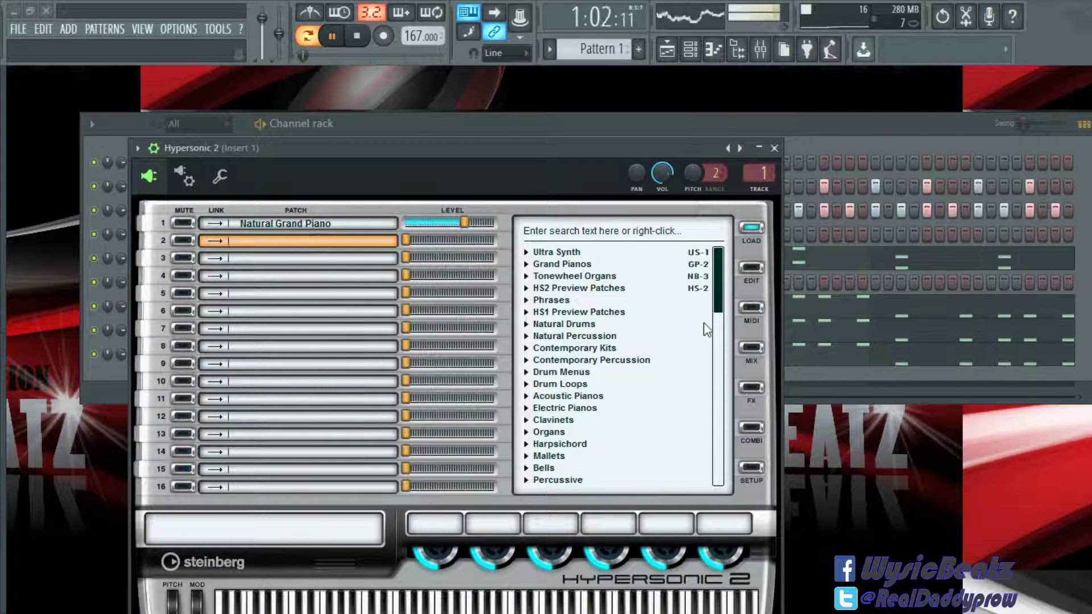
pyautogui.moveTo(720, 307); pyautogui.dragTo(720, 381)
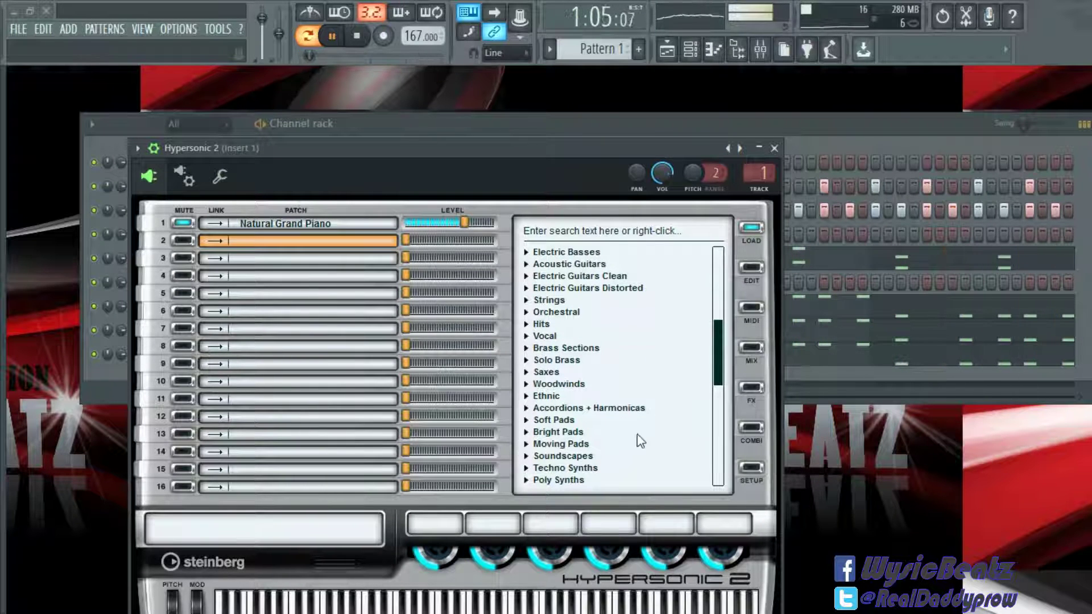
pyautogui.moveTo(722, 370); pyautogui.dragTo(718, 386)
pyautogui.click(528, 456)
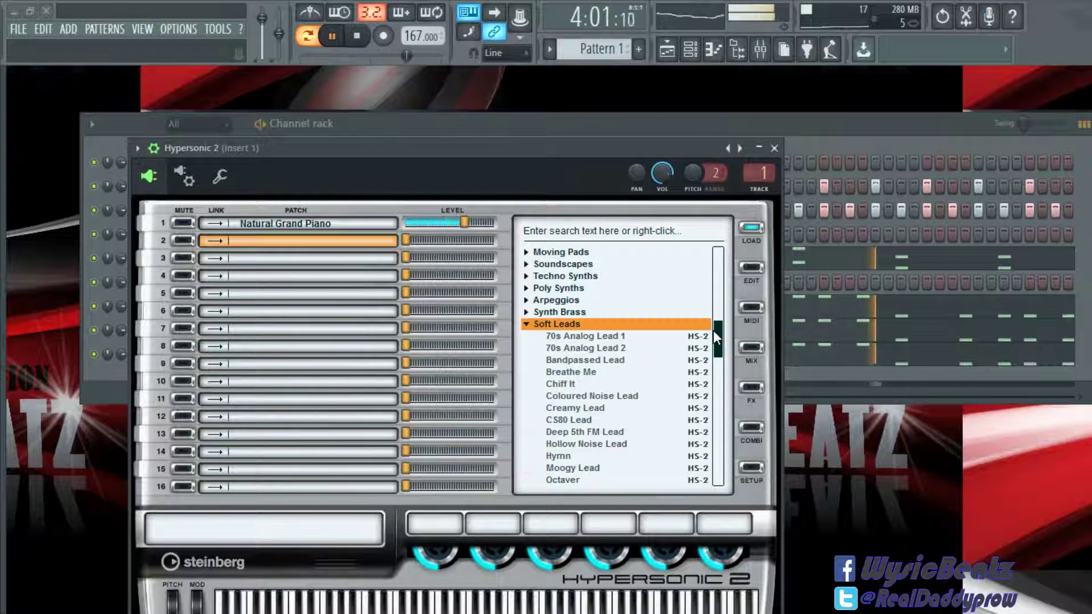
pyautogui.moveTo(715, 330); pyautogui.dragTo(718, 399)
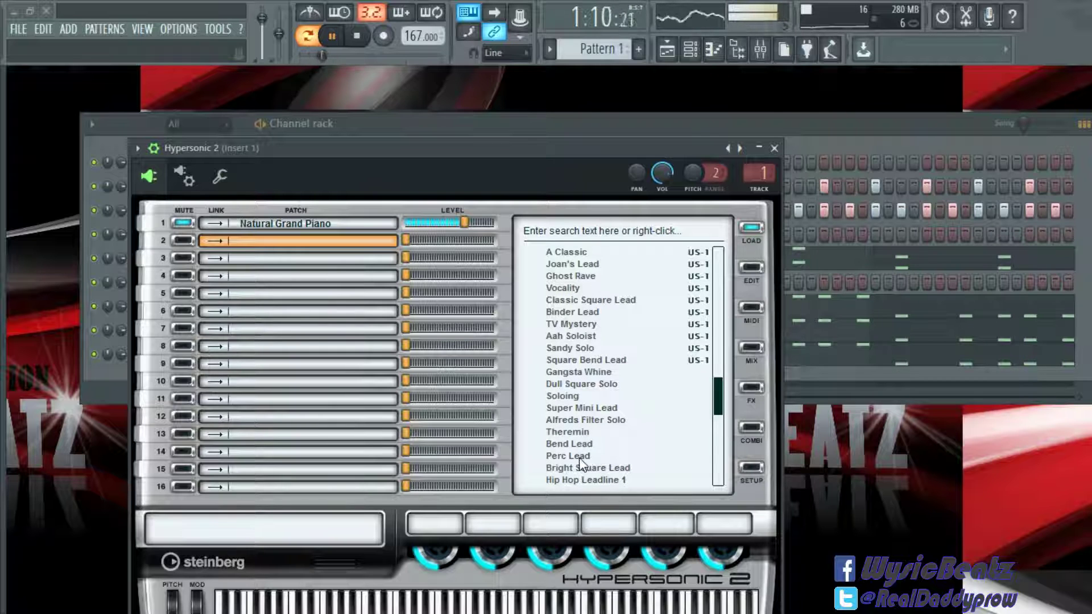
pyautogui.click(775, 148)
# - Open the piano roll of MIDI Out #2 and place four one-step B4 notes in bar 1 over the last four G5 ghost notes
pyautogui.rightClick(215, 285)
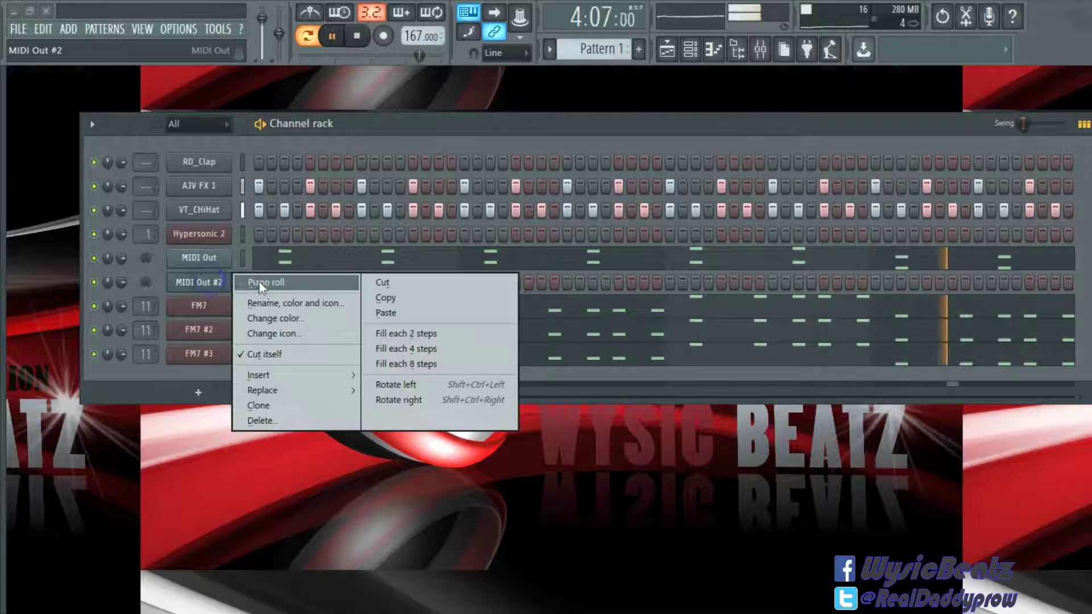
pyautogui.click(259, 282)
pyautogui.moveTo(121, 94); pyautogui.dragTo(549, 178)
pyautogui.scroll(1, 519, 196)
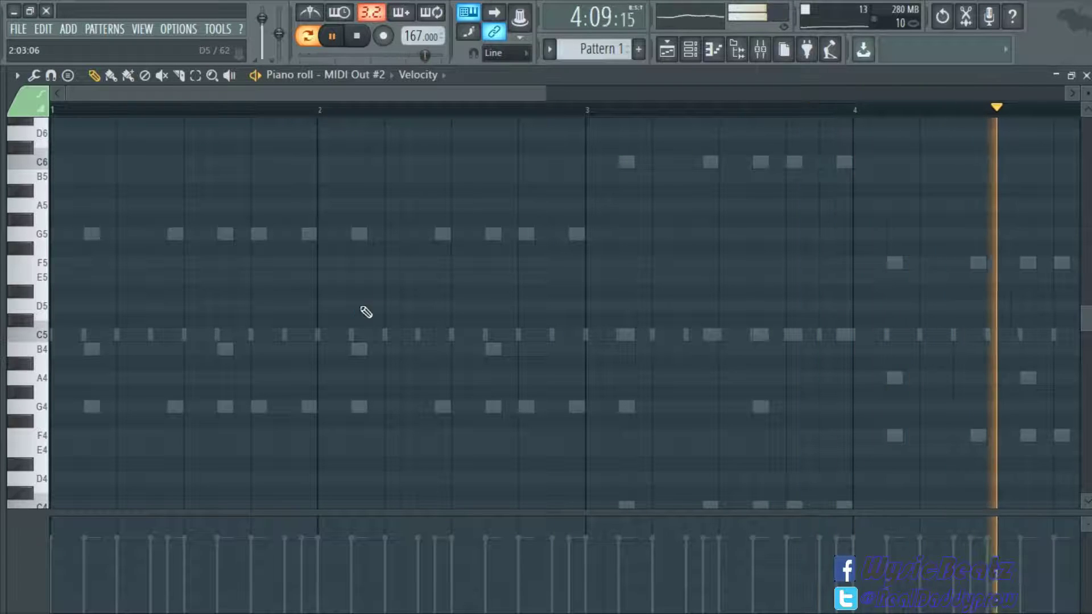
pyautogui.moveTo(170, 336); pyautogui.dragTo(176, 349)
pyautogui.click(225, 349)
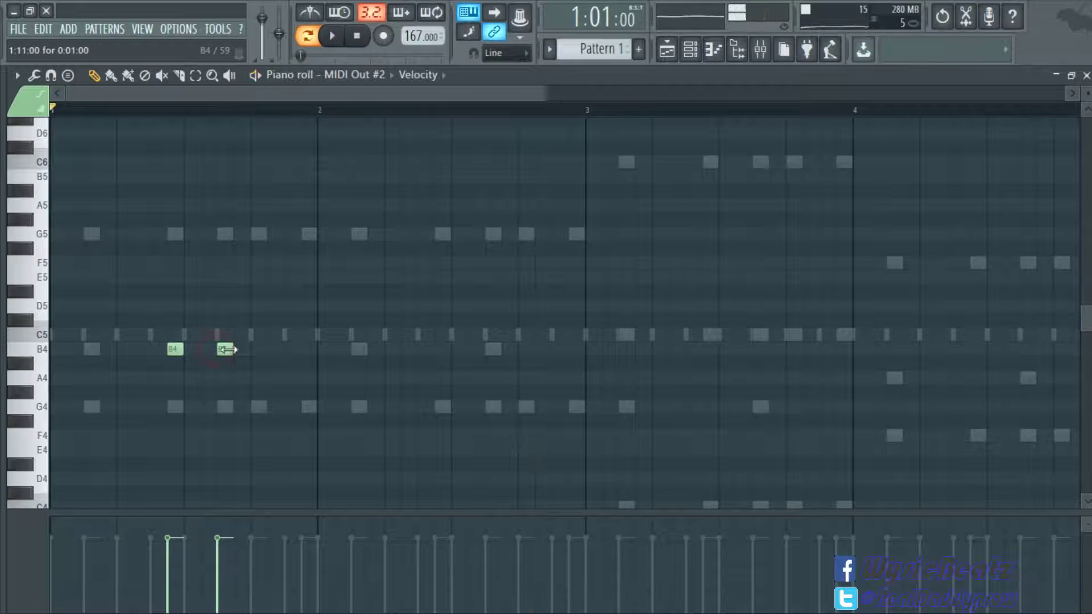
pyautogui.click(259, 349)
pyautogui.click(308, 349)
# - Place a three-step G4 note near the start of bar 2 and delete the trial B4 note above it
pyautogui.click(357, 349)
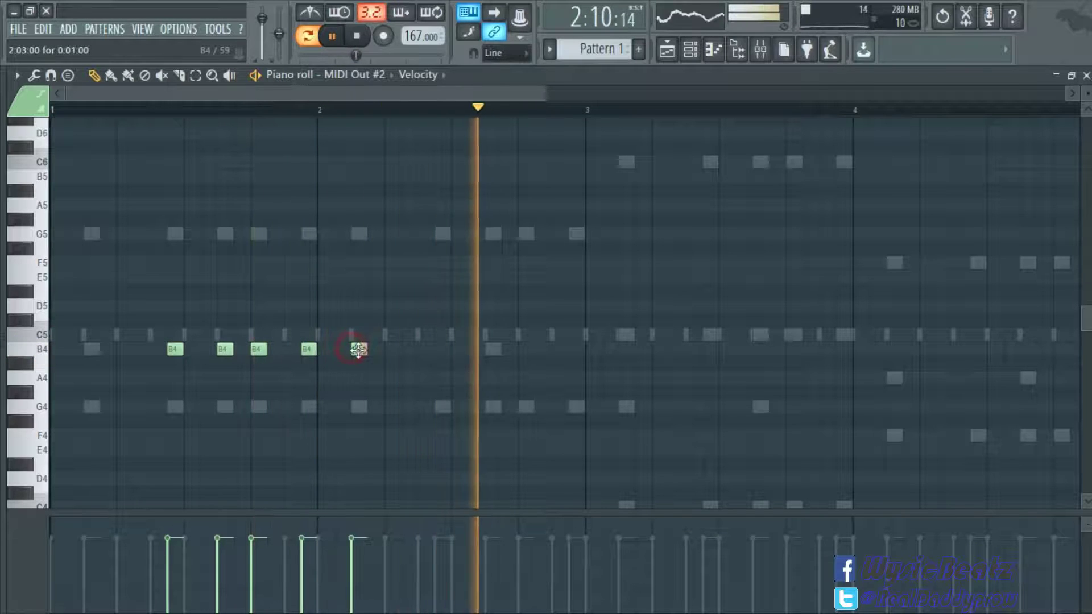
pyautogui.moveTo(401, 349); pyautogui.dragTo(426, 356)
pyautogui.hotkey('ctrl', 'z')
pyautogui.press('space')
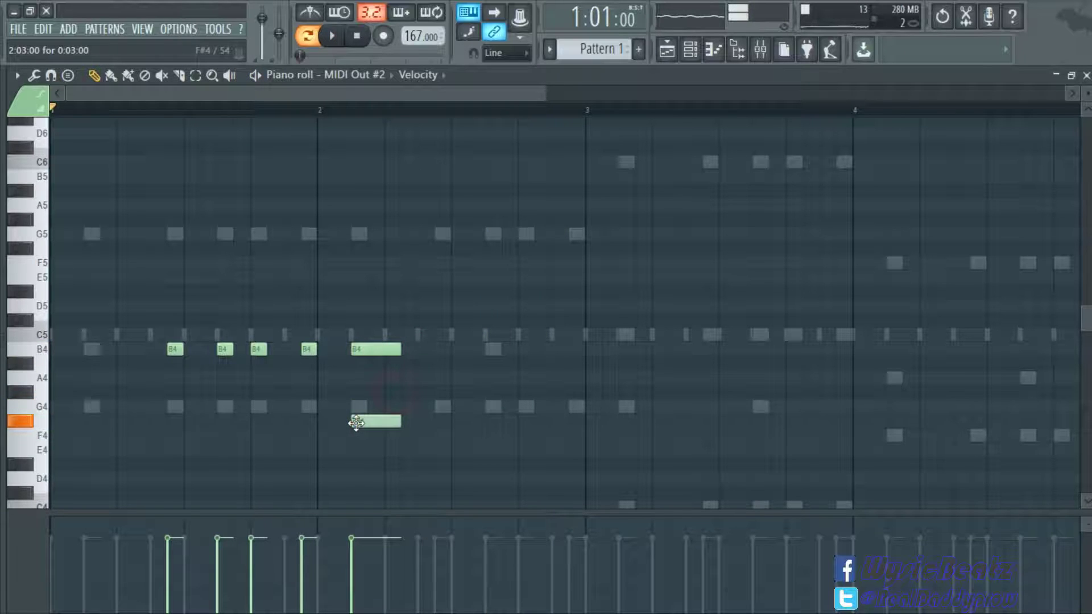
pyautogui.press('space')
pyautogui.rightClick(377, 349)
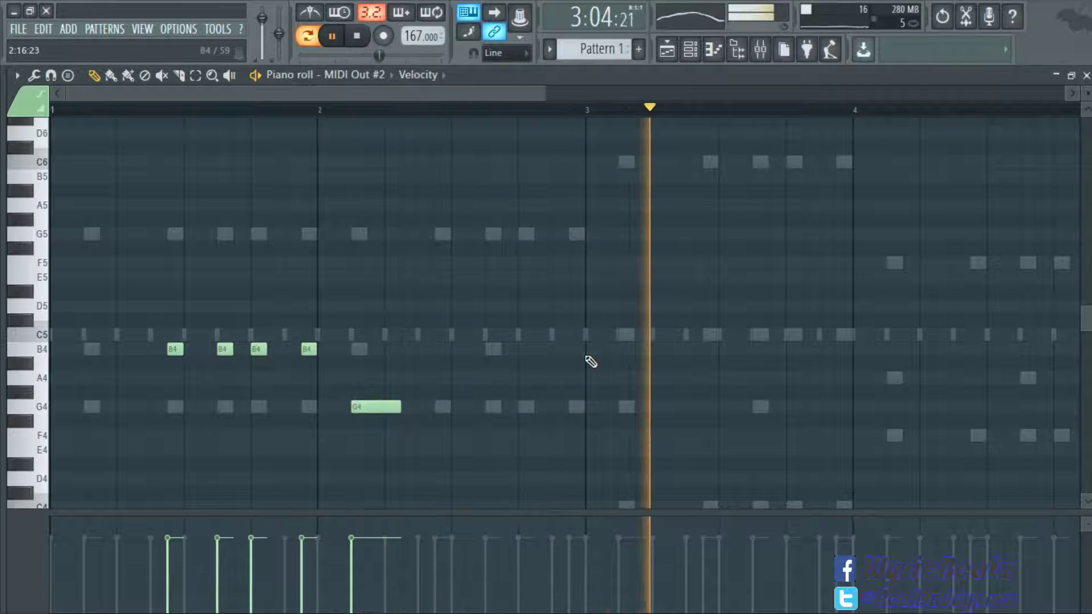
# - Add four one-step C5 notes in bar 3, aligned with the last four C6 ghost notes
pyautogui.click(702, 337)
pyautogui.click(756, 335)
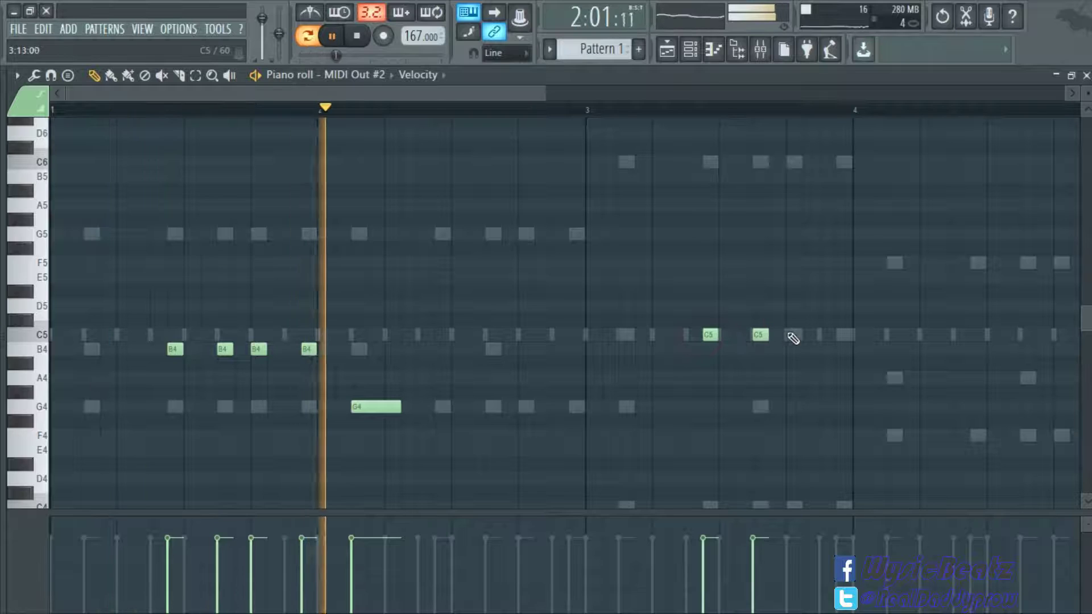
pyautogui.click(792, 334)
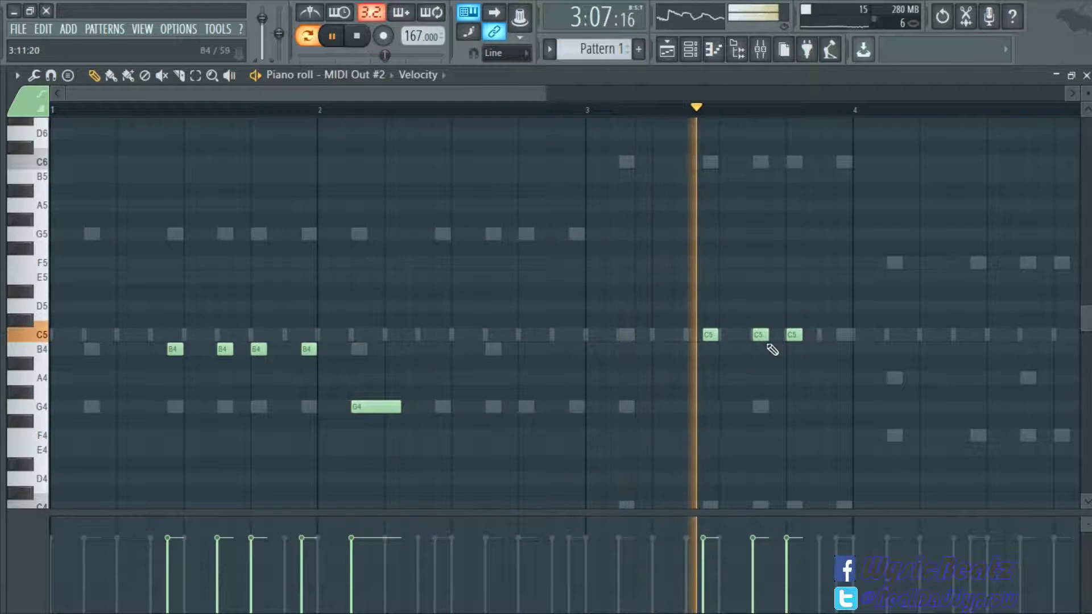
pyautogui.click(842, 335)
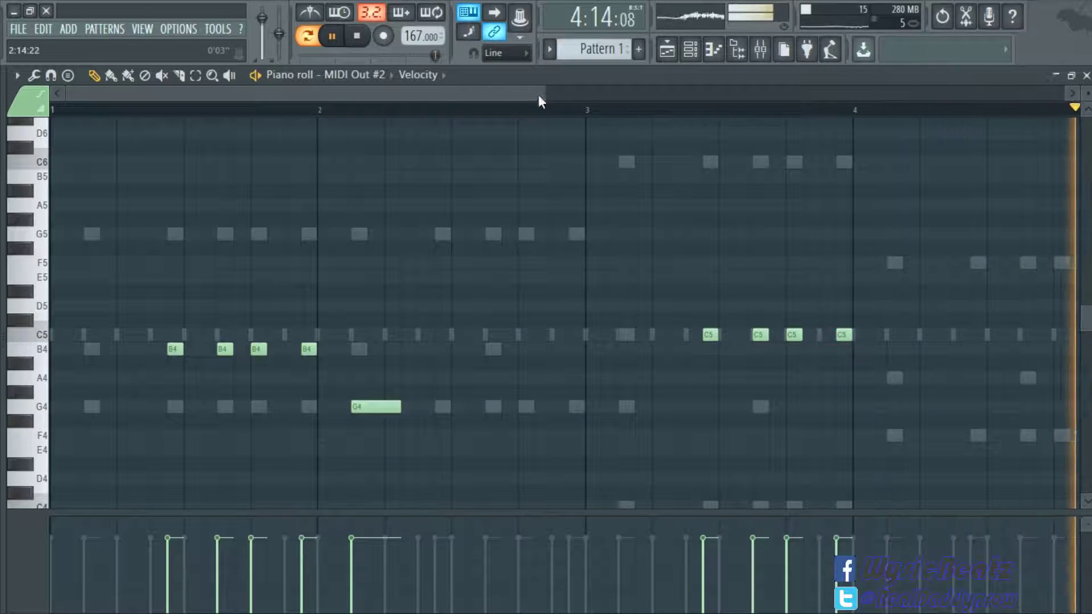
# - Add a four-step A4 note near the start of bar 4 and transpose all MIDI Out #2 notes up one octave
pyautogui.moveTo(548, 92); pyautogui.dragTo(703, 92)
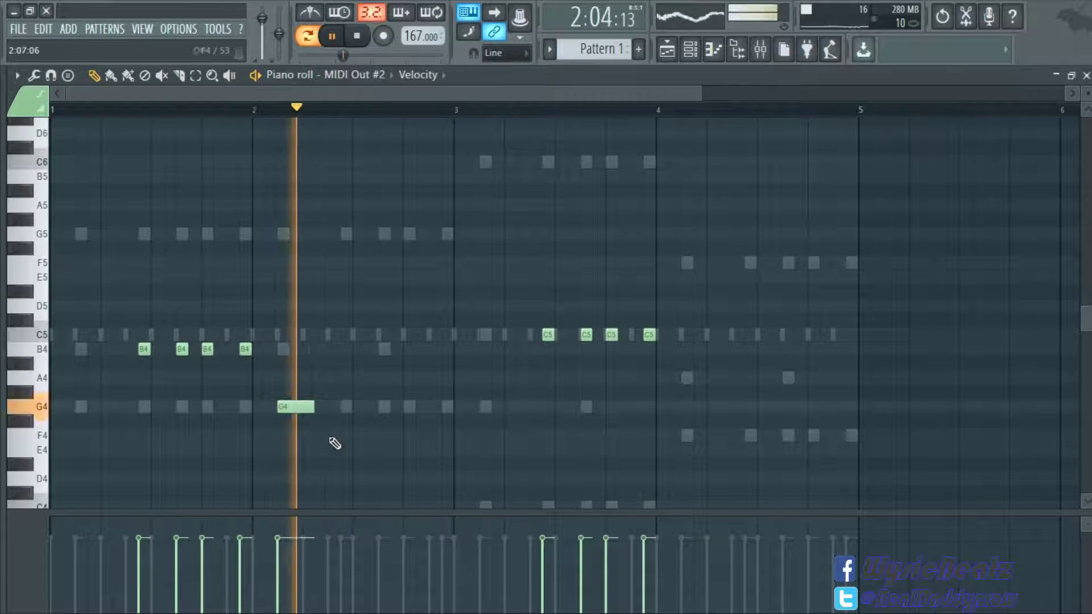
pyautogui.click(306, 410)
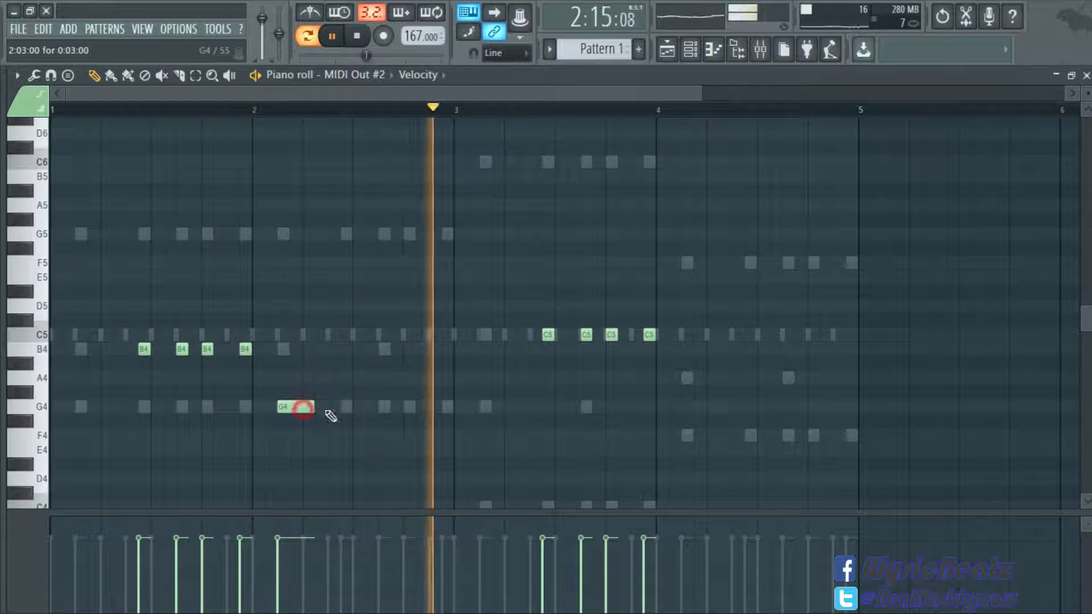
pyautogui.click(685, 378)
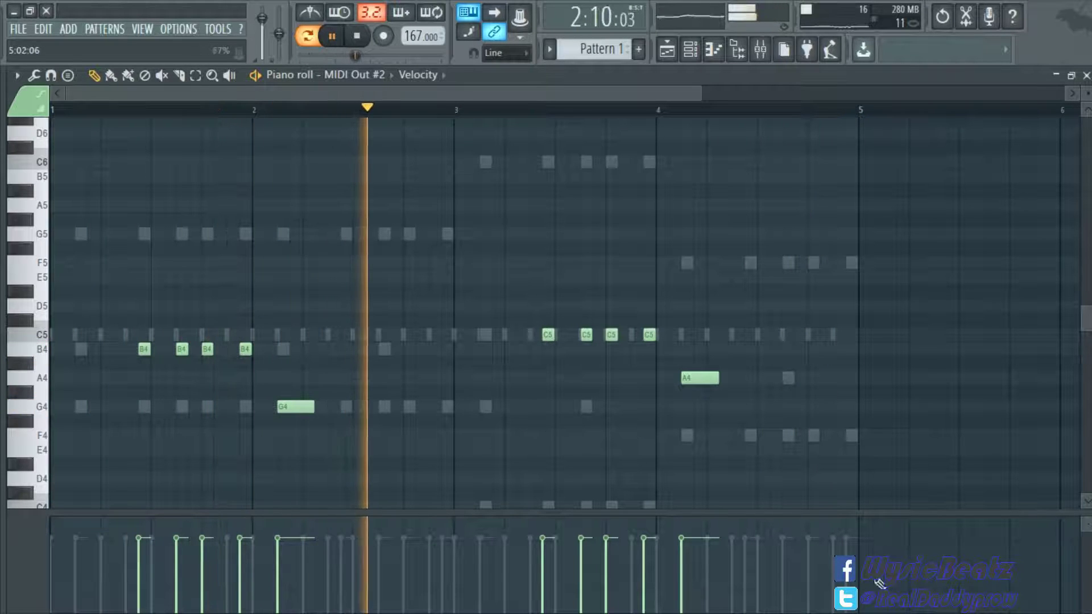
pyautogui.moveTo(719, 379); pyautogui.dragTo(731, 378)
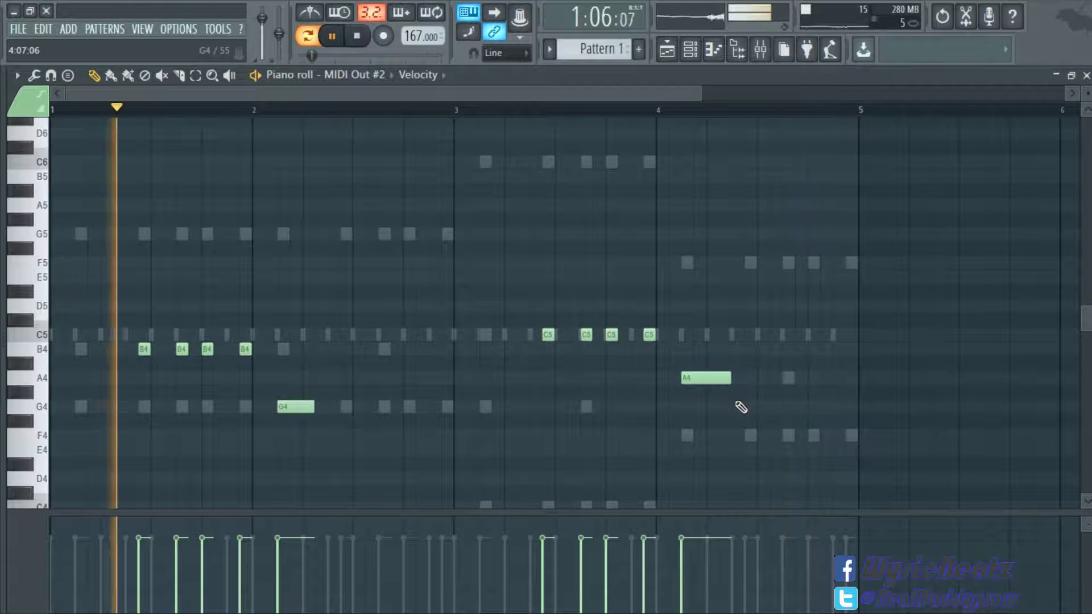
pyautogui.hotkey('ctrl', 'Up')
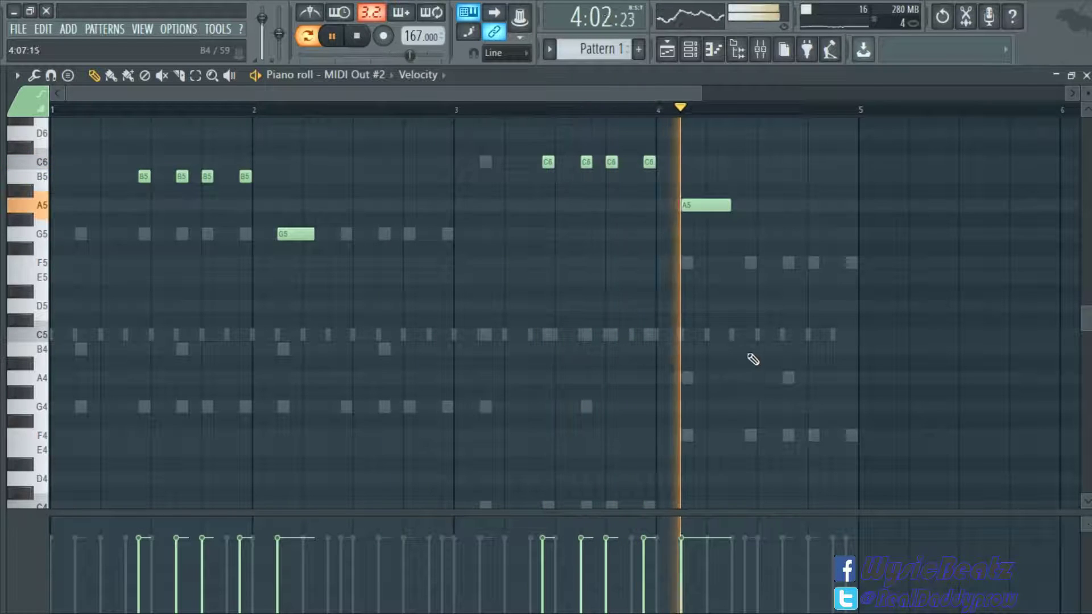
pyautogui.click(1086, 75)
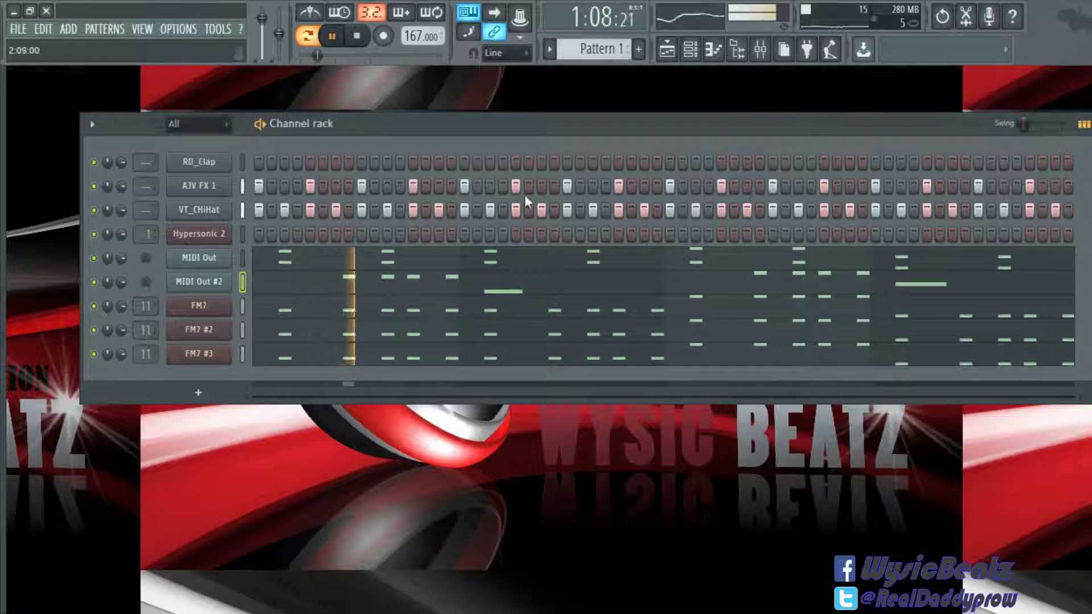
# - Fill every fourth step of the RD_Clap channel
pyautogui.rightClick(190, 164)
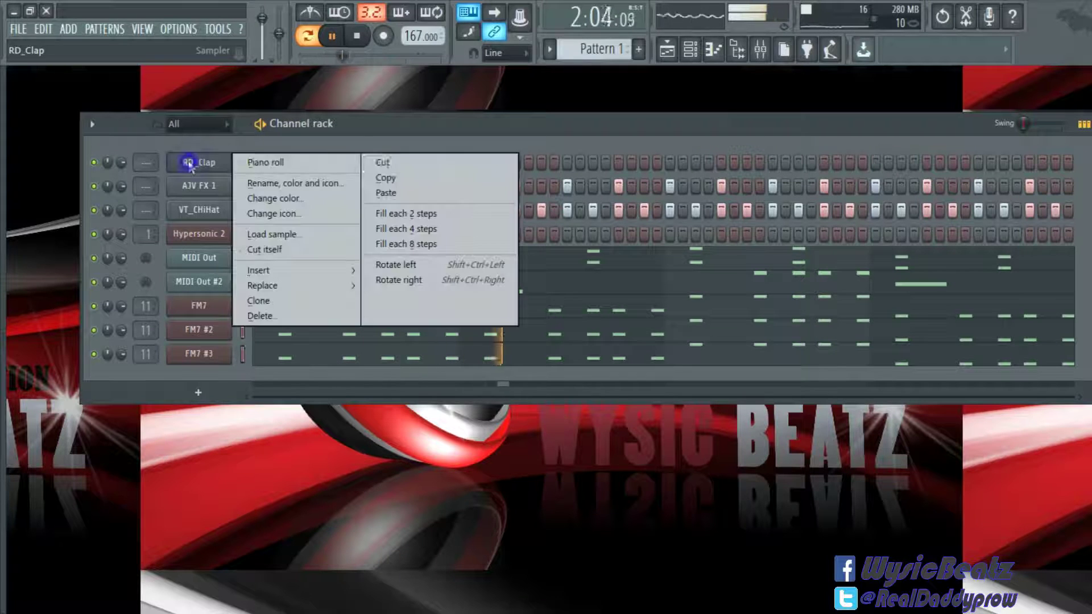
pyautogui.click(396, 228)
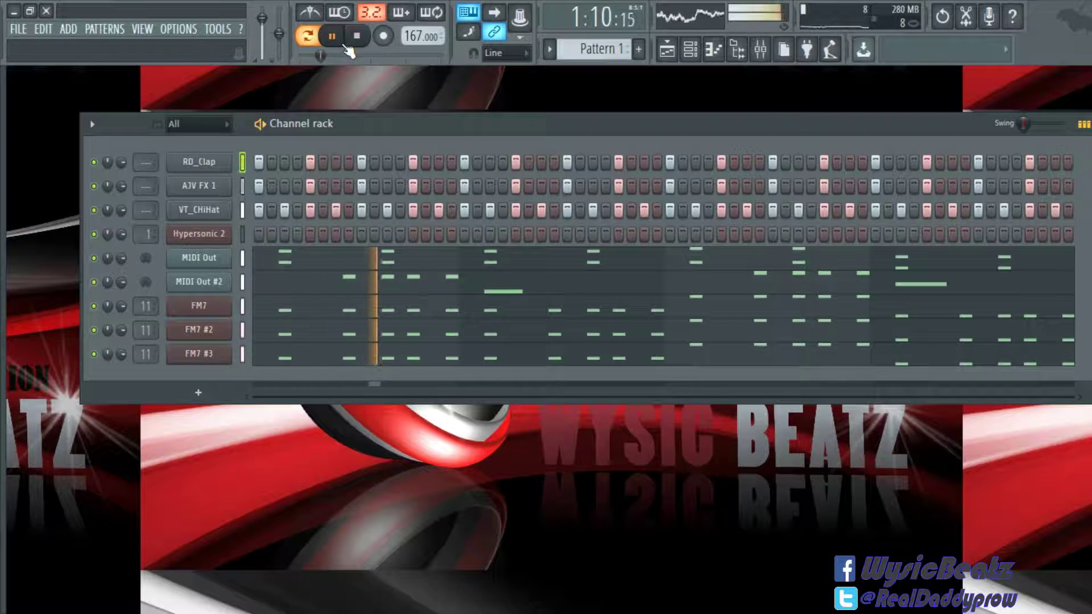
# - Clone the MIDI Out #2 channel, set the clone's MIDI channel to 3 and close its settings window
pyautogui.rightClick(207, 283)
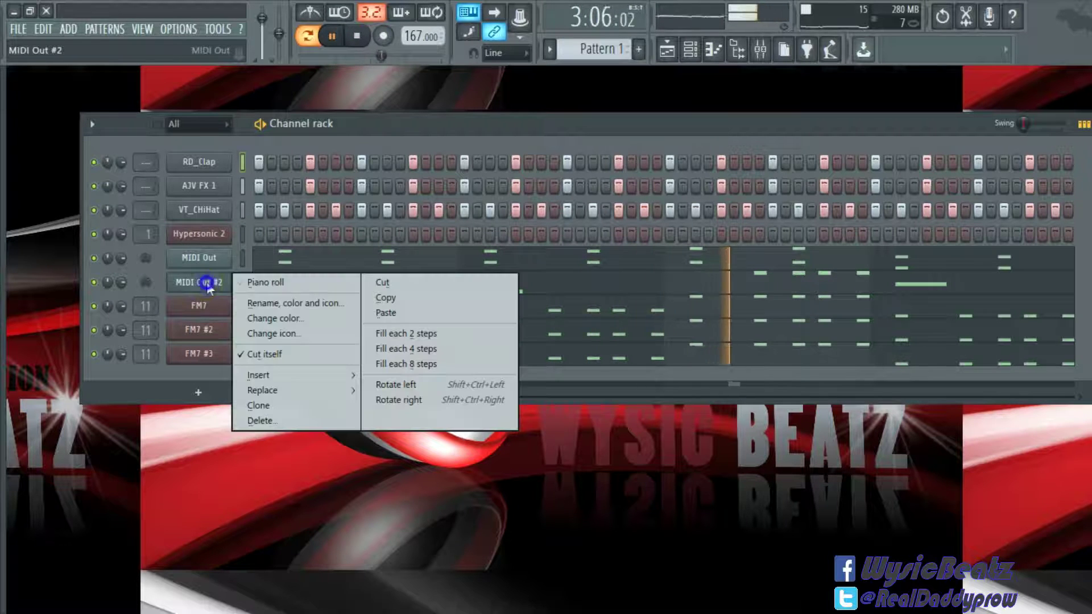
pyautogui.click(287, 406)
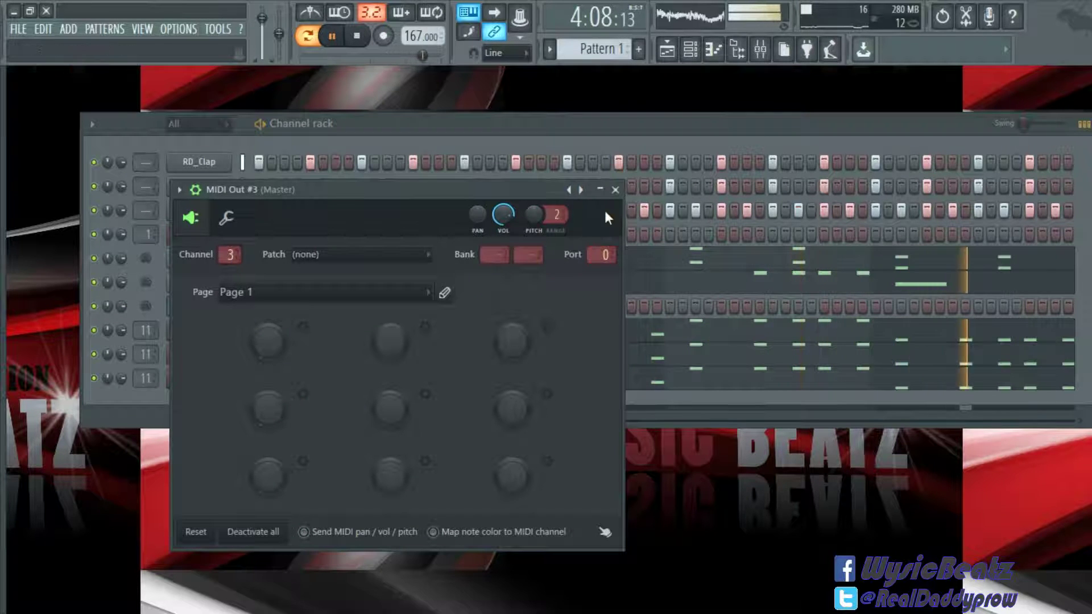
pyautogui.click(616, 191)
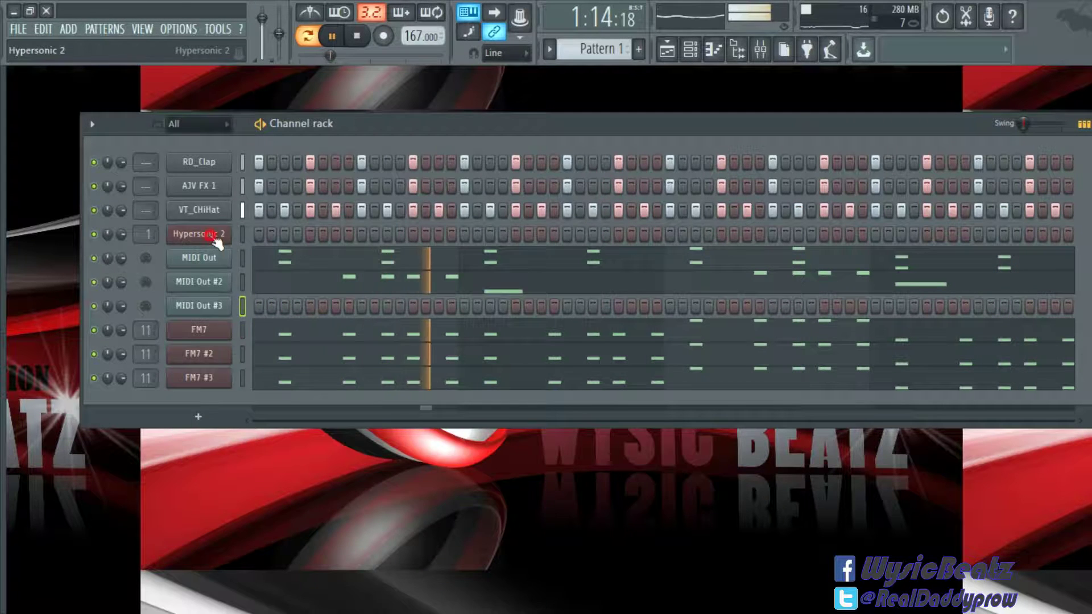
# - Load the Octaver patch from Soft Leads into slot 3 of Hypersonic 2 and close the plugin window
pyautogui.click(214, 239)
pyautogui.click(322, 256)
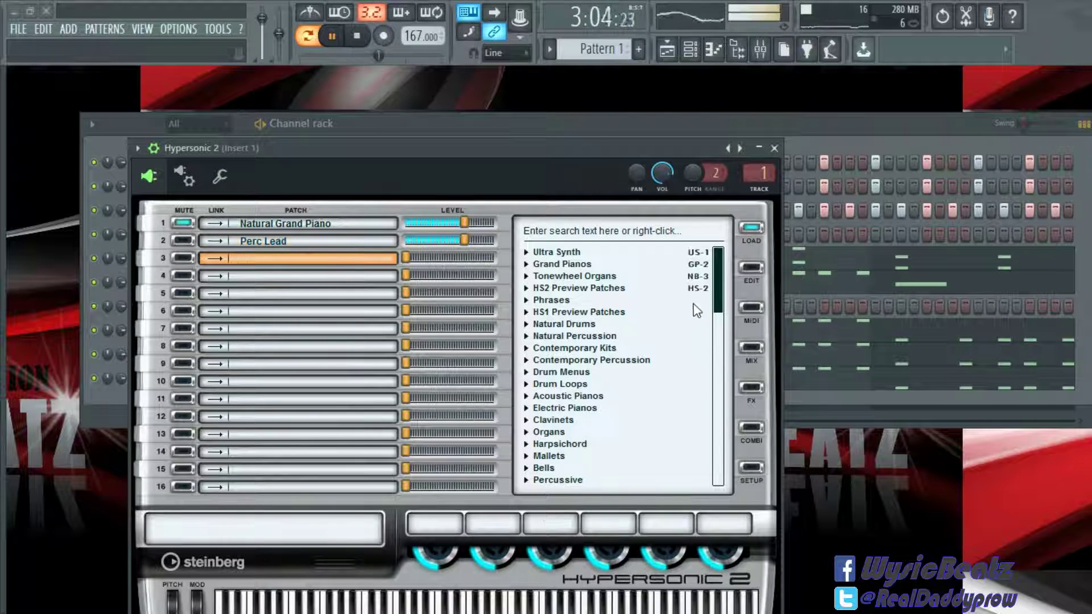
pyautogui.moveTo(719, 307); pyautogui.dragTo(710, 392)
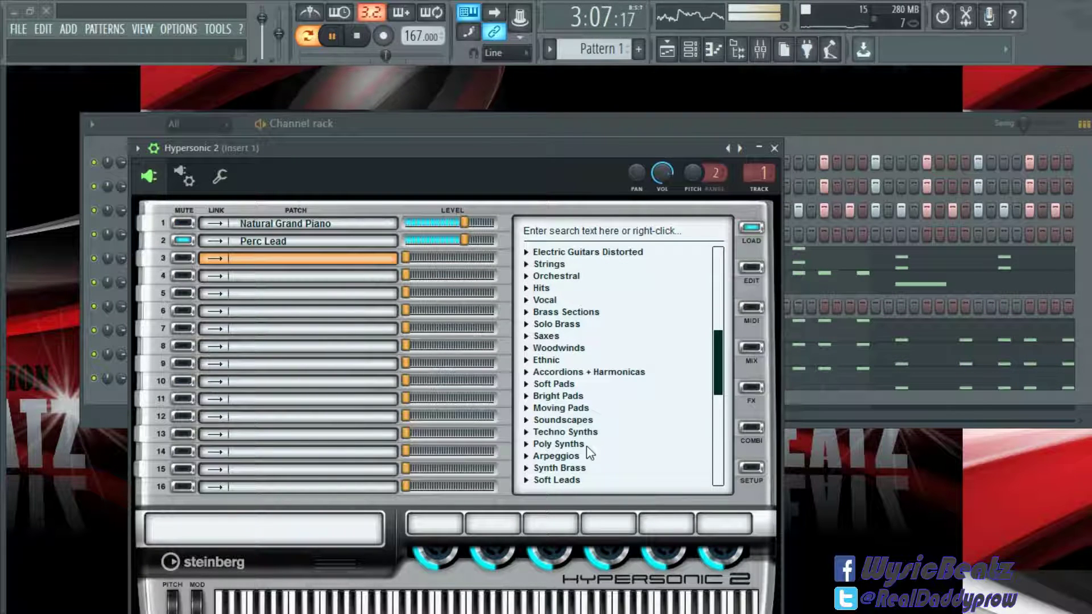
pyautogui.click(527, 481)
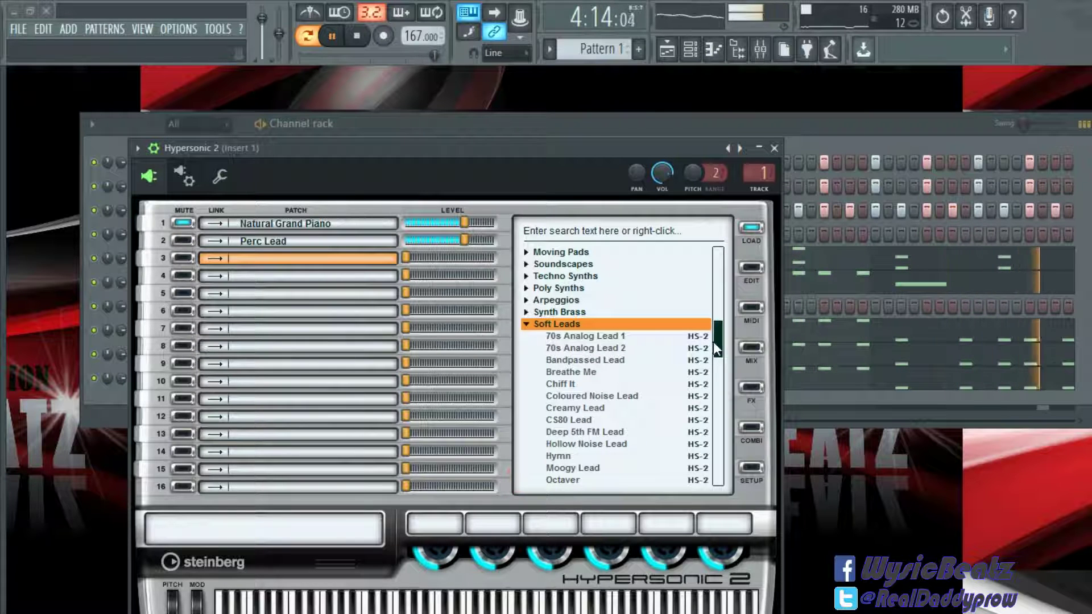
pyautogui.doubleClick(554, 480)
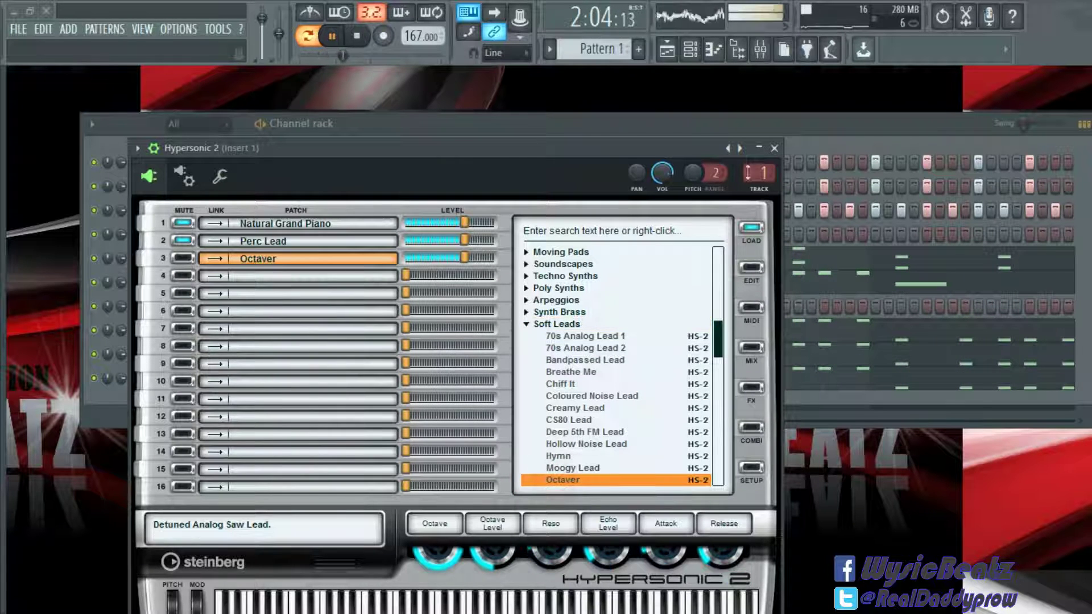
pyautogui.click(774, 148)
# - Open the piano roll of MIDI Out #3 and place a two-step G4 note near the start of bar 2
pyautogui.rightClick(199, 307)
pyautogui.click(283, 307)
pyautogui.moveTo(364, 100); pyautogui.dragTo(546, 142)
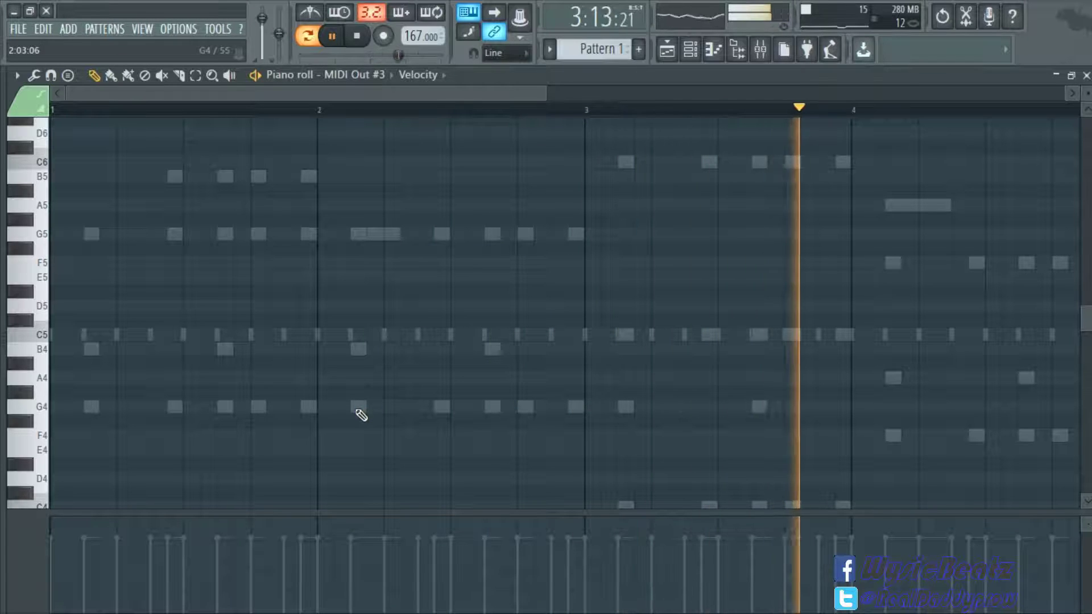
pyautogui.click(357, 407)
pyautogui.moveTo(416, 407); pyautogui.dragTo(389, 409)
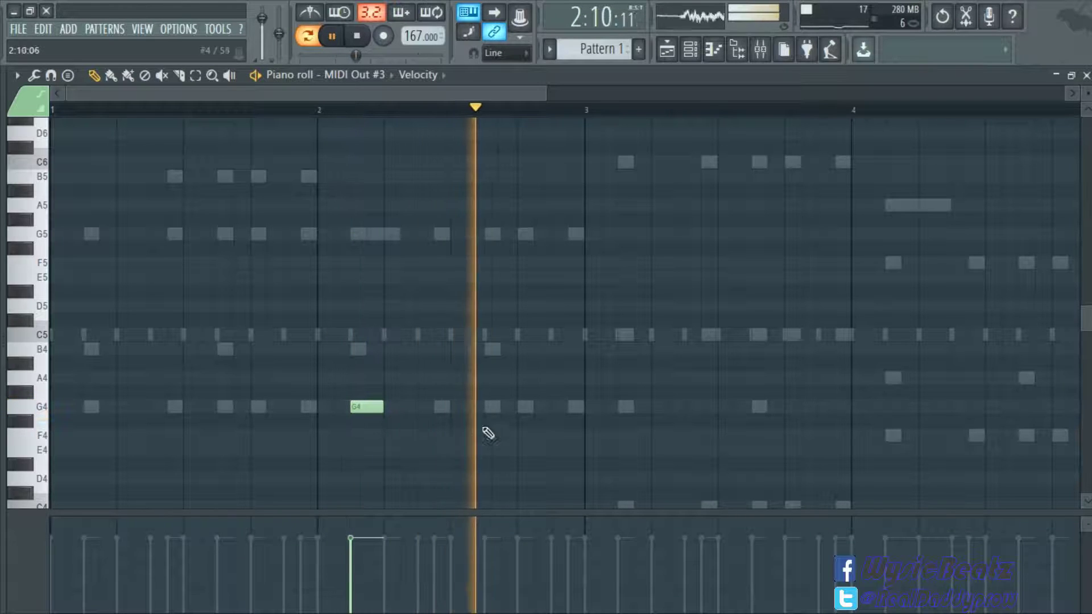
# - Add a two-step C5 note near the start of bar 3 and transpose it down one octave to C4
pyautogui.scroll(-1, 625, 415)
pyautogui.scroll(-1, 628, 393)
pyautogui.click(619, 321)
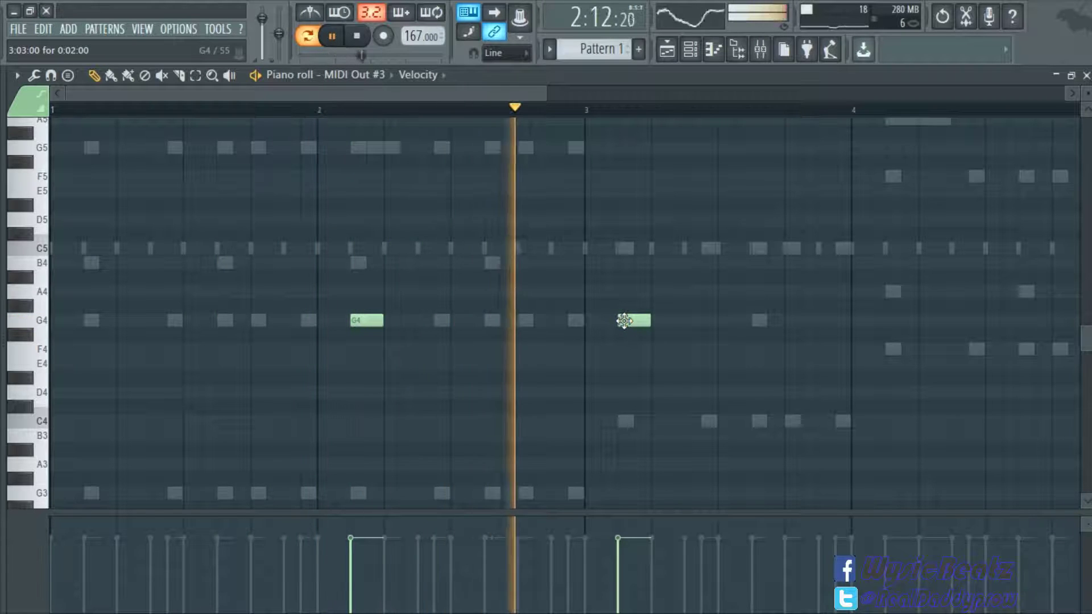
pyautogui.moveTo(626, 321); pyautogui.dragTo(624, 248)
pyautogui.click(195, 74)
pyautogui.moveTo(639, 209); pyautogui.dragTo(637, 287)
pyautogui.hotkey('ctrl', 'Down')
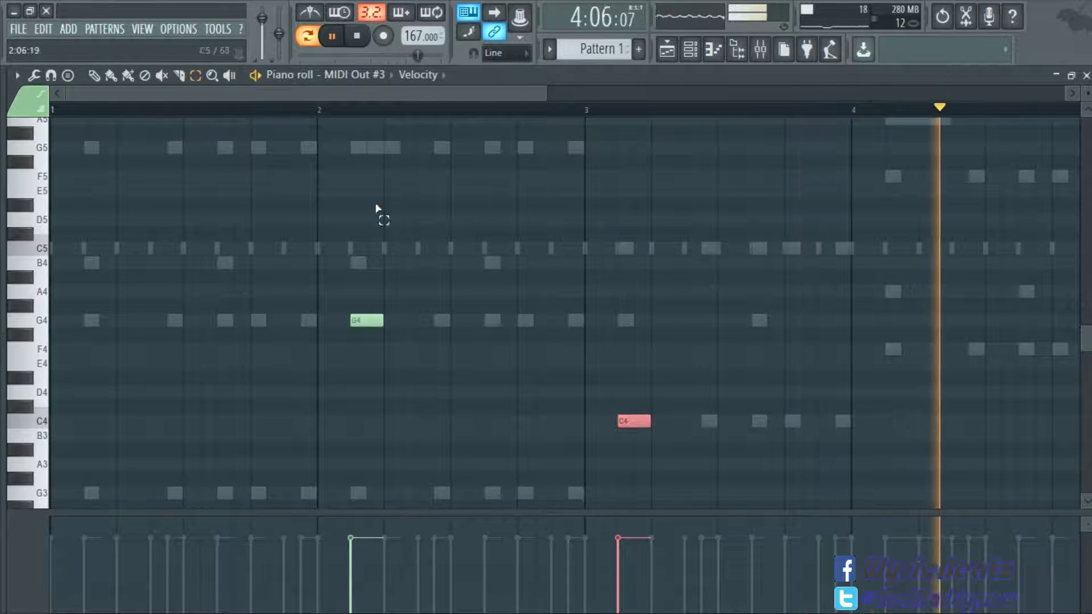
# - Add a two-step F4 note near the start of bar 4, followed by four one-step F4 notes across the bar
pyautogui.click(94, 75)
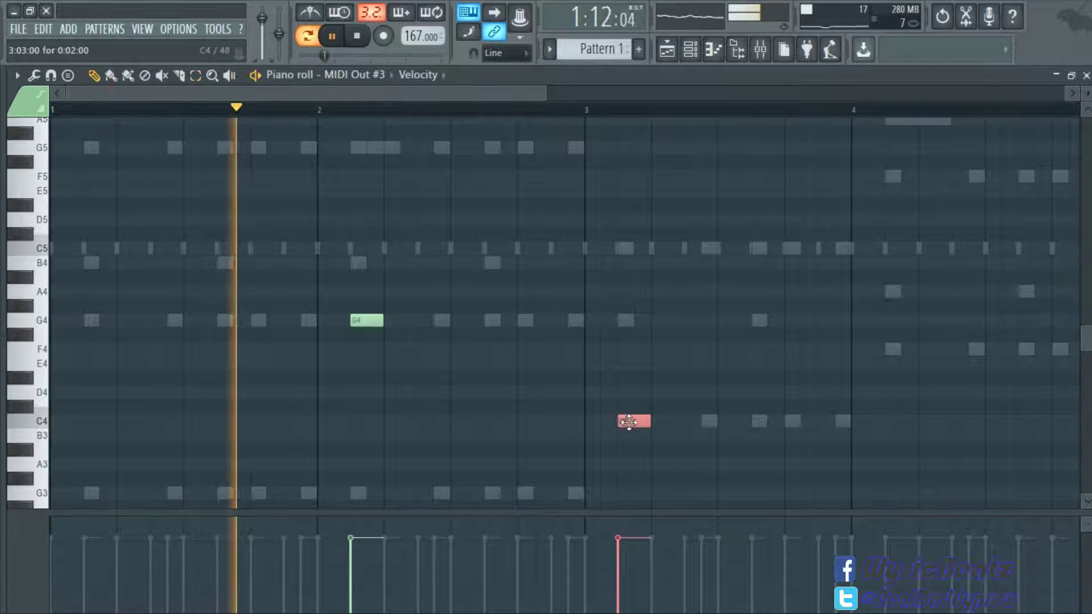
pyautogui.click(895, 349)
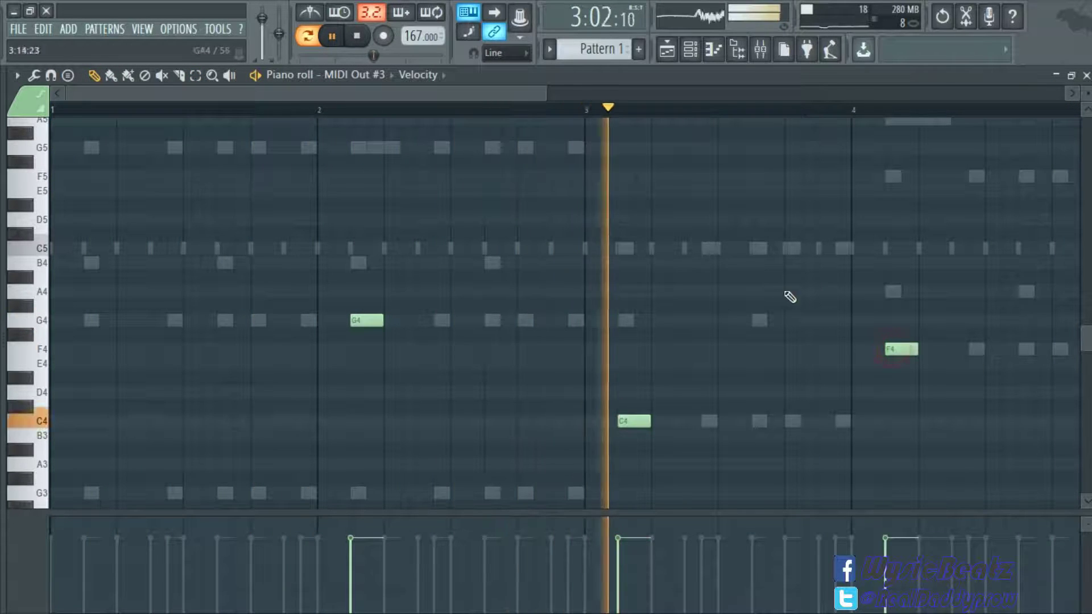
pyautogui.moveTo(463, 91); pyautogui.dragTo(511, 102)
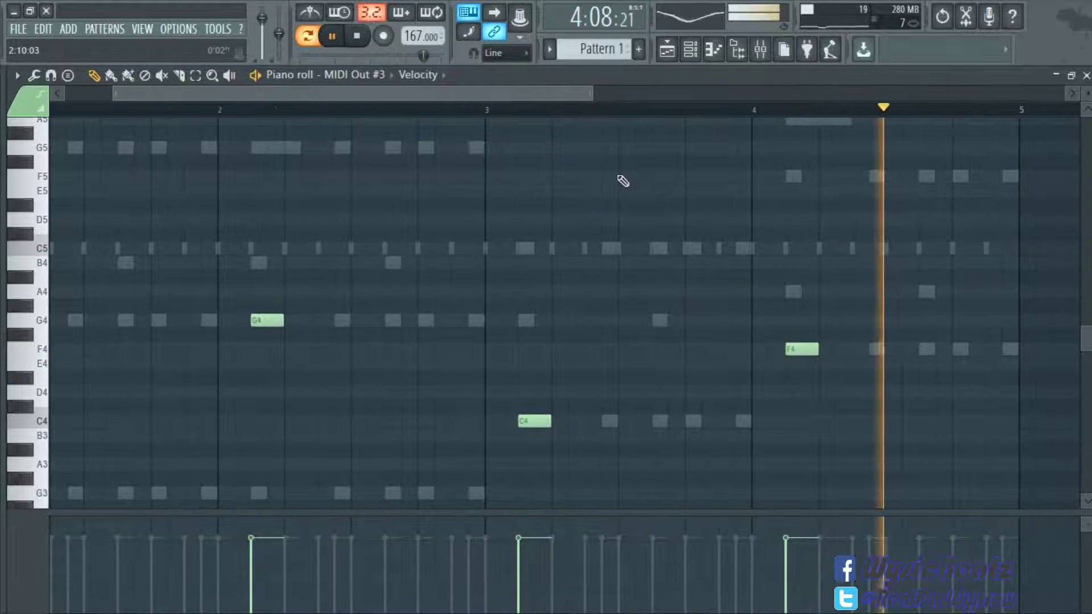
pyautogui.moveTo(897, 355); pyautogui.dragTo(888, 352)
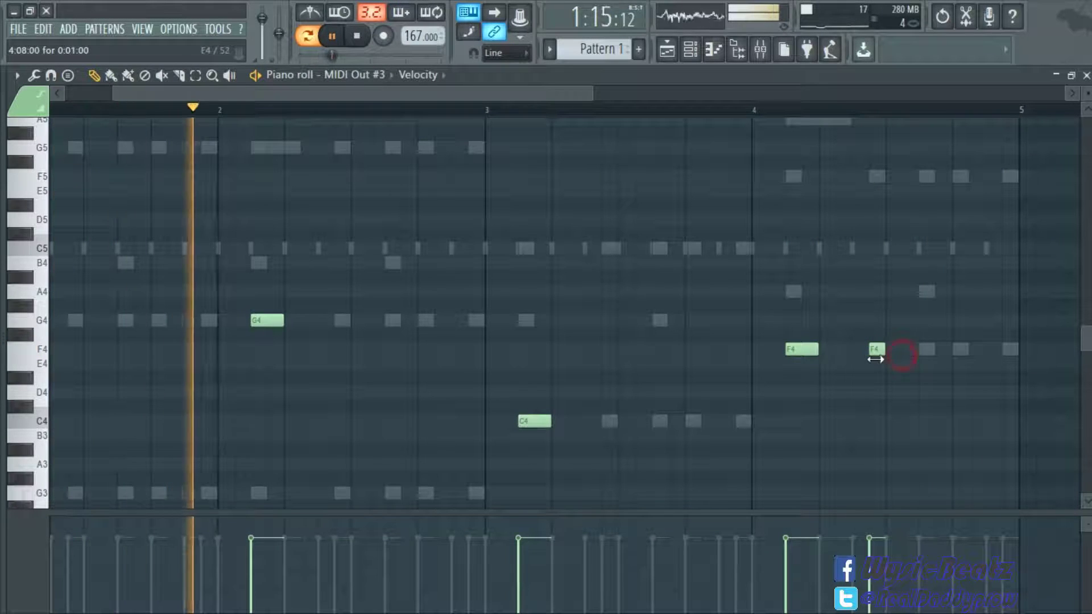
pyautogui.click(928, 349)
pyautogui.click(961, 349)
pyautogui.click(1005, 350)
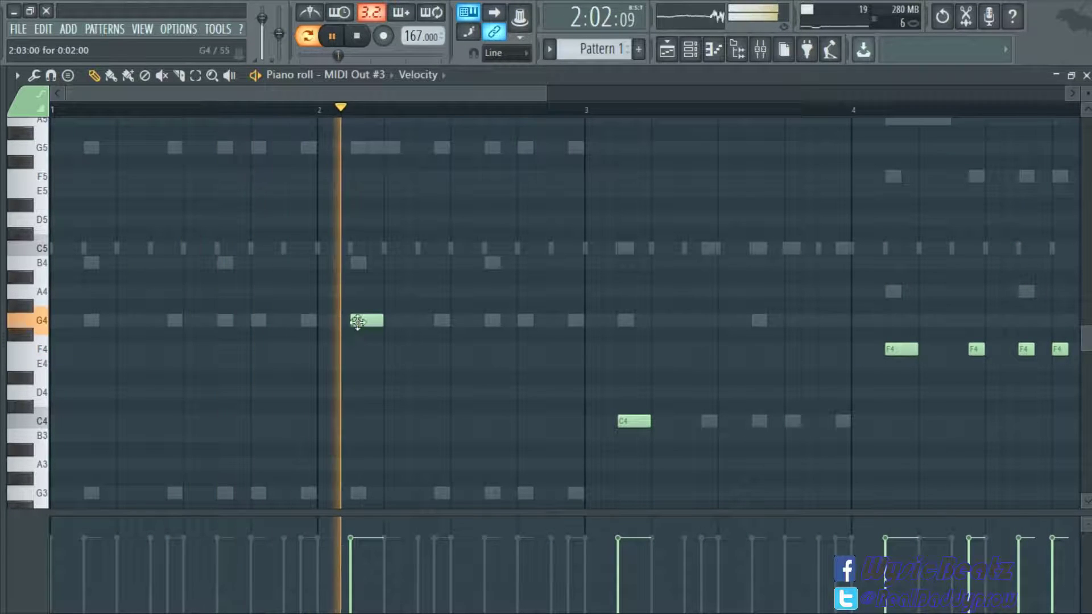
# - Add a two-step G4 note near the start of bar 1, transpose all notes up one octave and close the piano roll
pyautogui.click(85, 321)
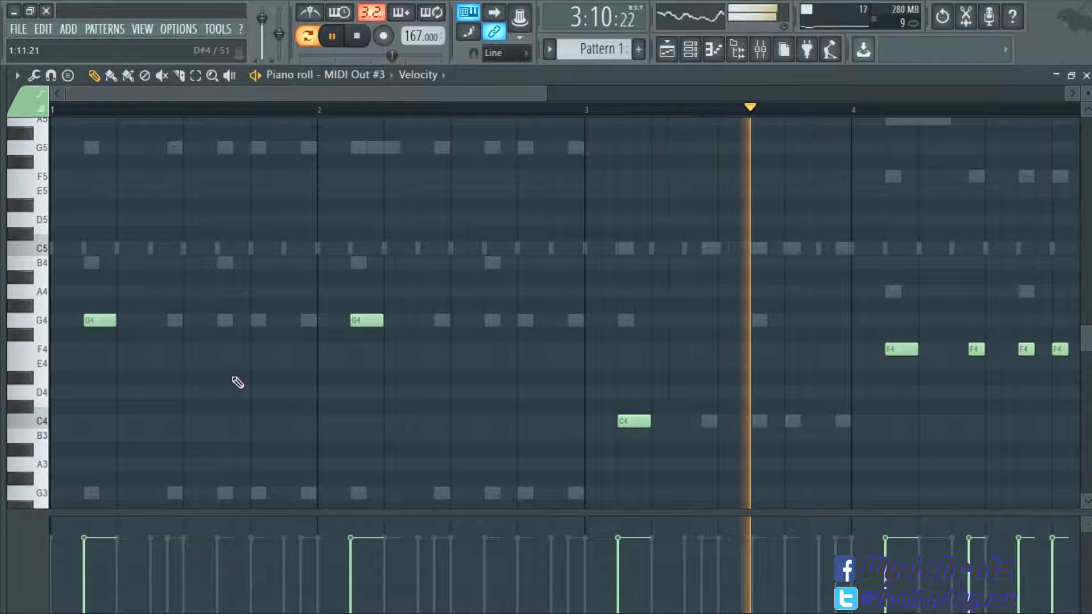
pyautogui.hotkey('ctrl', 'Up')
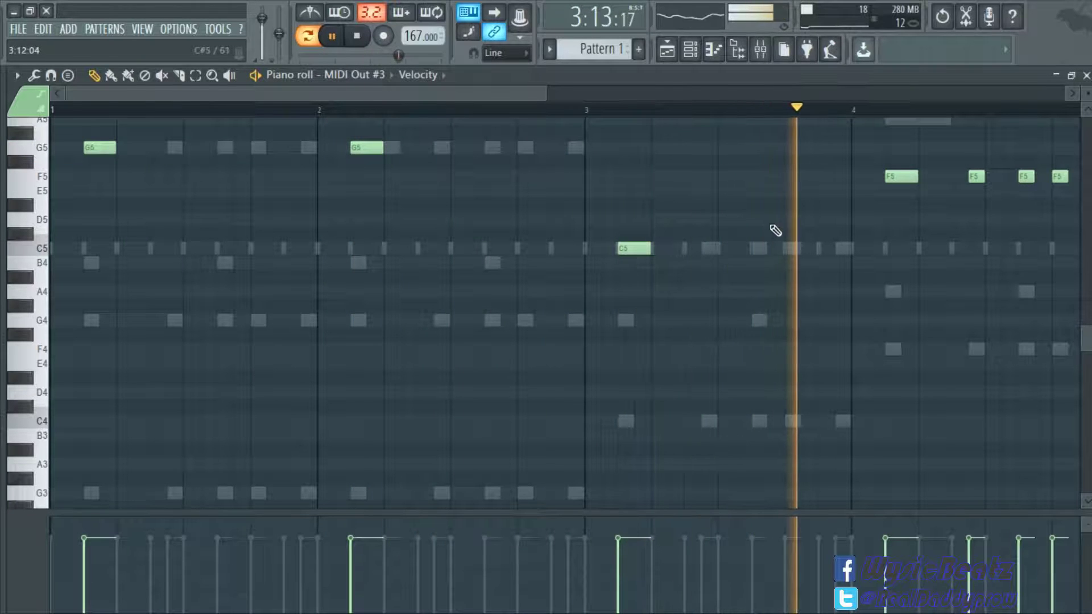
pyautogui.click(1087, 74)
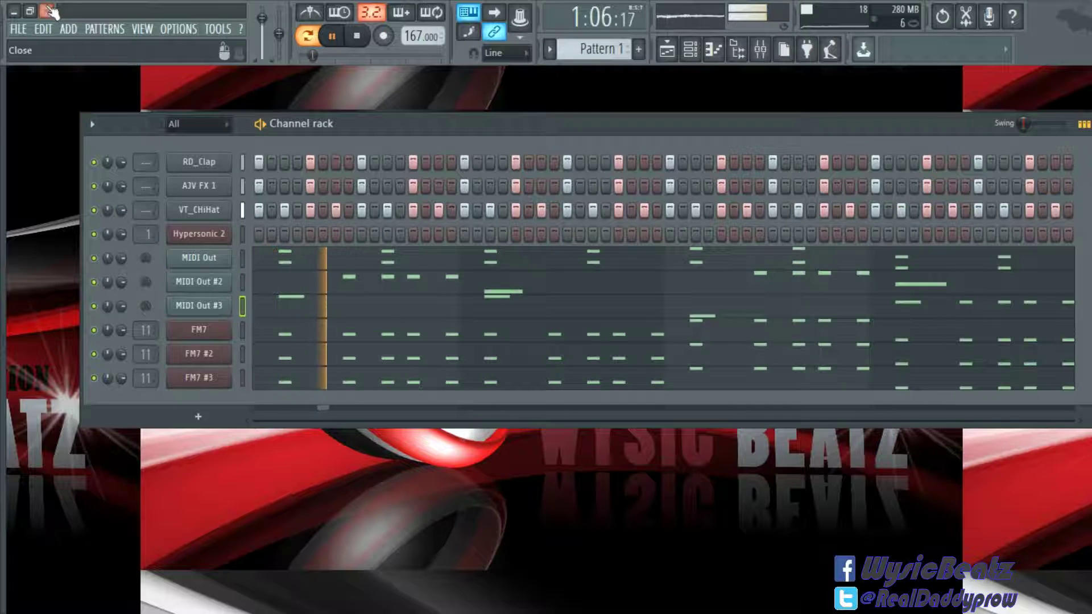
# - Clone the MIDI Out #3 channel and close the clone's settings window
pyautogui.rightClick(195, 306)
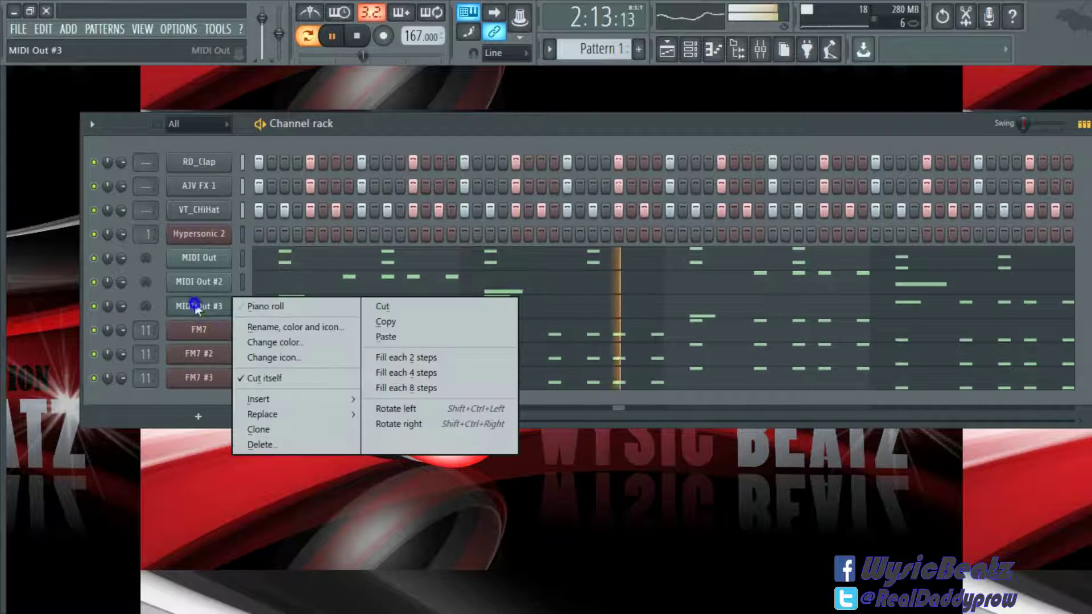
pyautogui.click(267, 427)
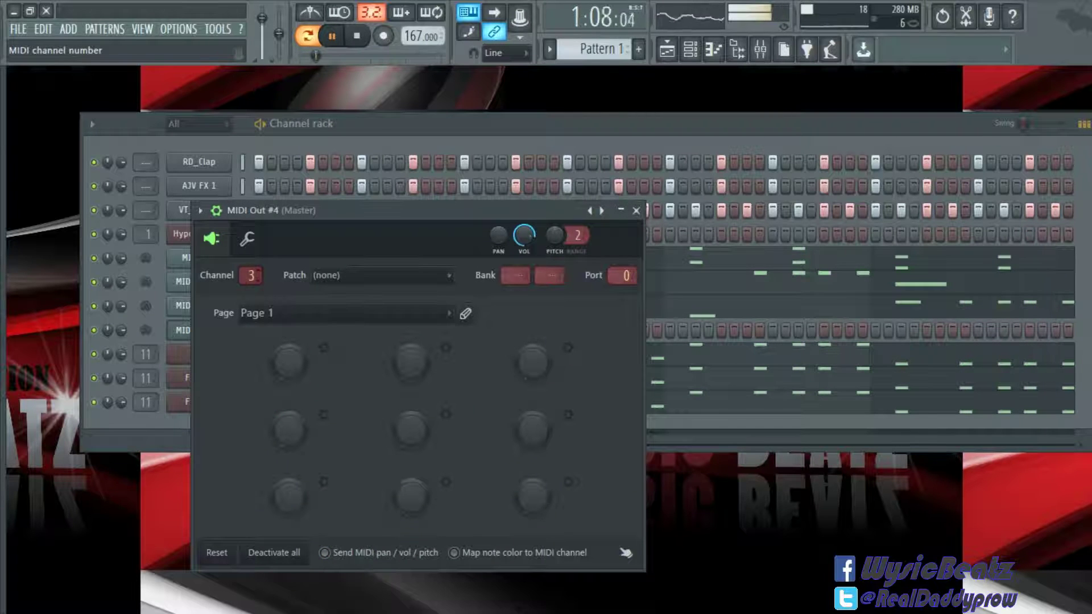
pyautogui.click(636, 211)
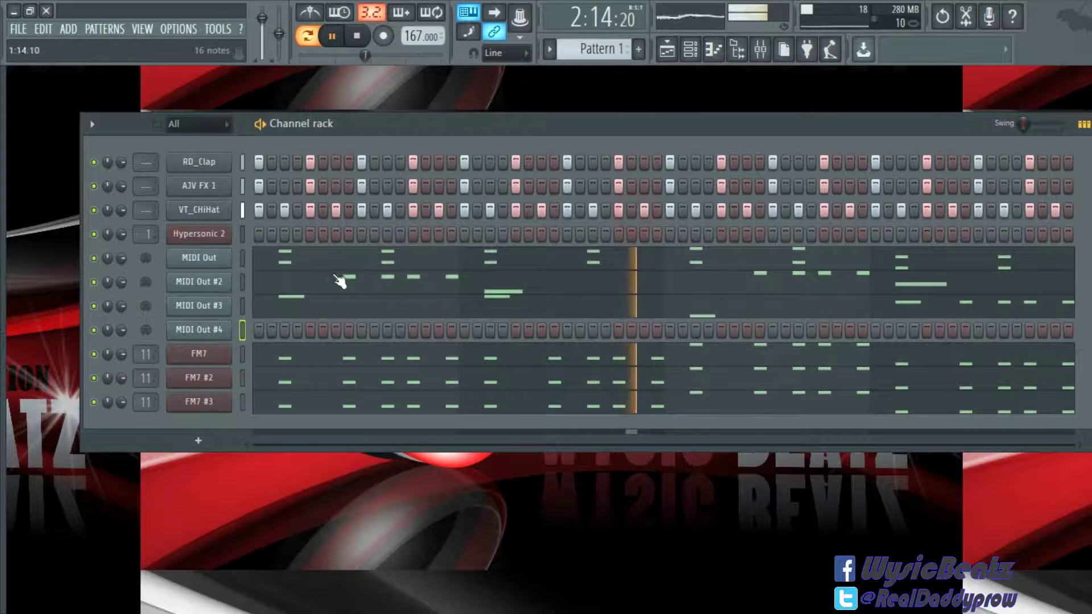
# - Load the Marimba 2 MID patch from Mallets into slot 4 of Hypersonic 2 and close the plugin window
pyautogui.click(209, 245)
pyautogui.click(297, 273)
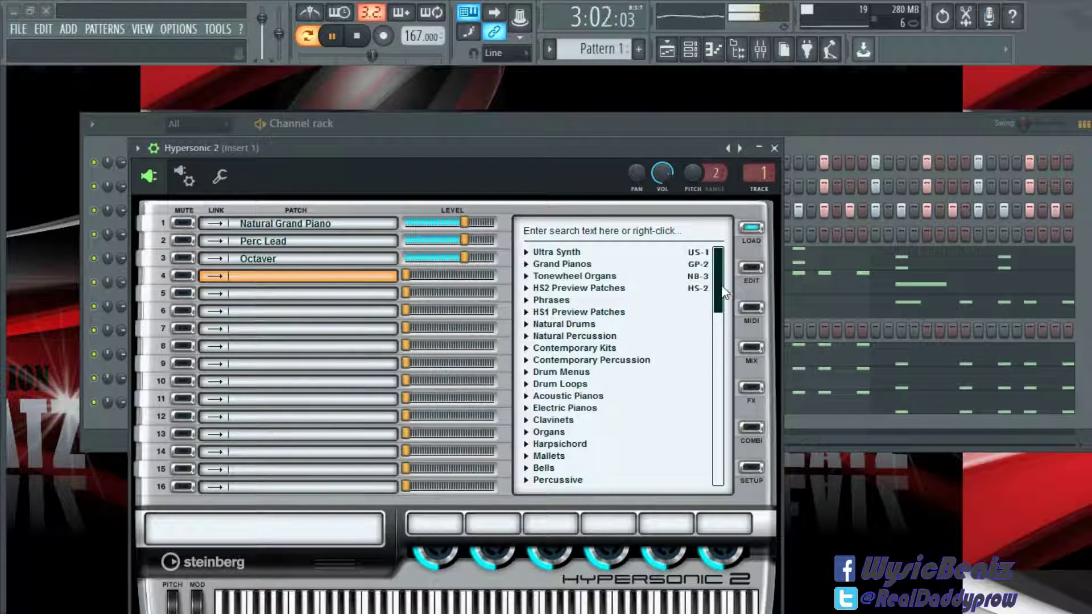
pyautogui.moveTo(714, 282); pyautogui.dragTo(715, 291)
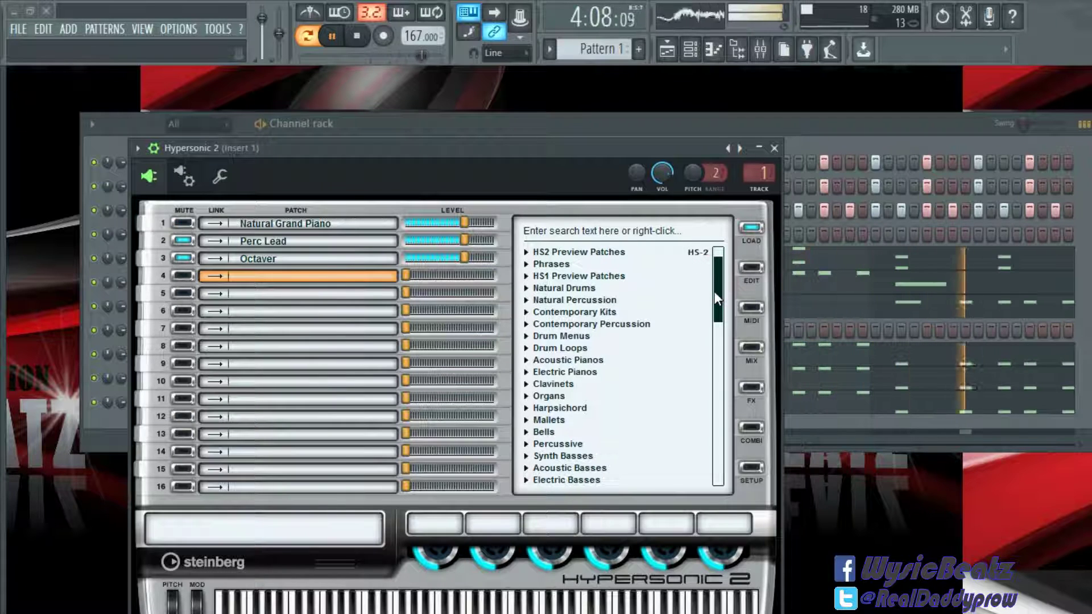
pyautogui.click(527, 421)
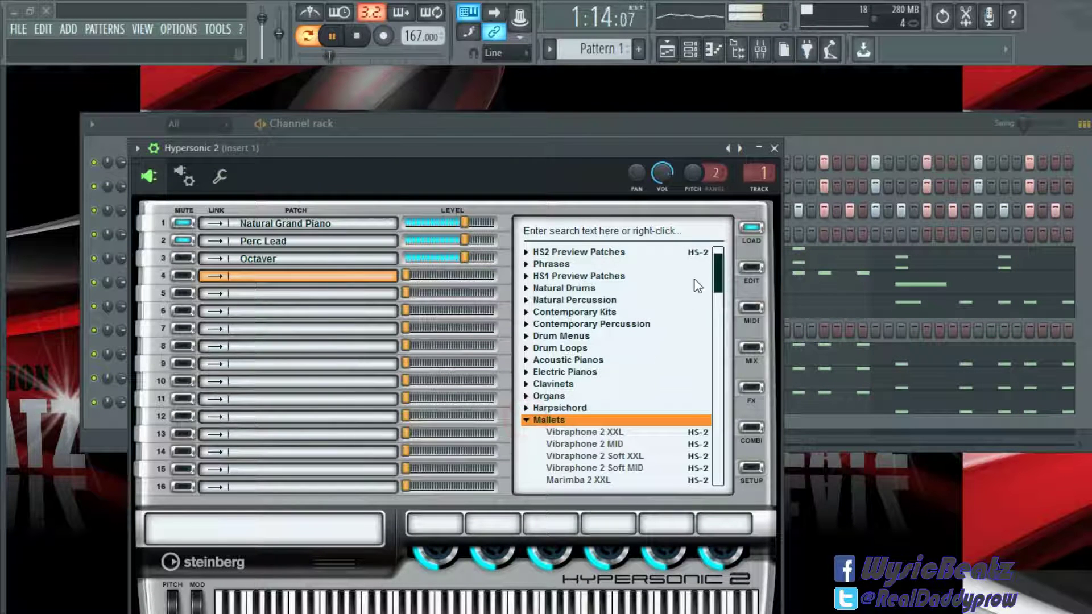
pyautogui.moveTo(716, 274); pyautogui.dragTo(716, 306)
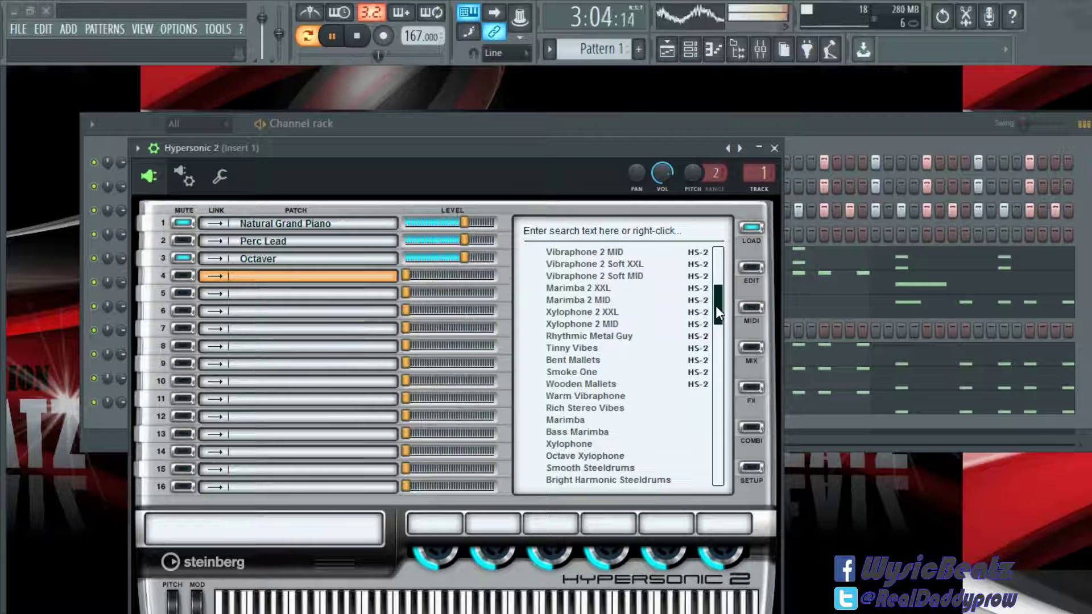
pyautogui.click(578, 300)
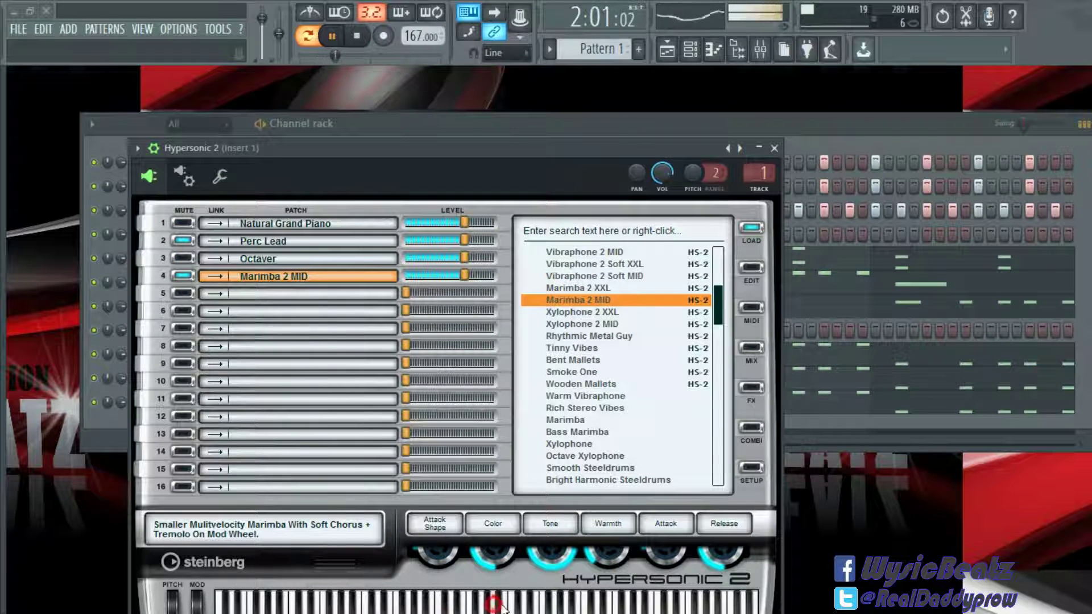
pyautogui.click(775, 149)
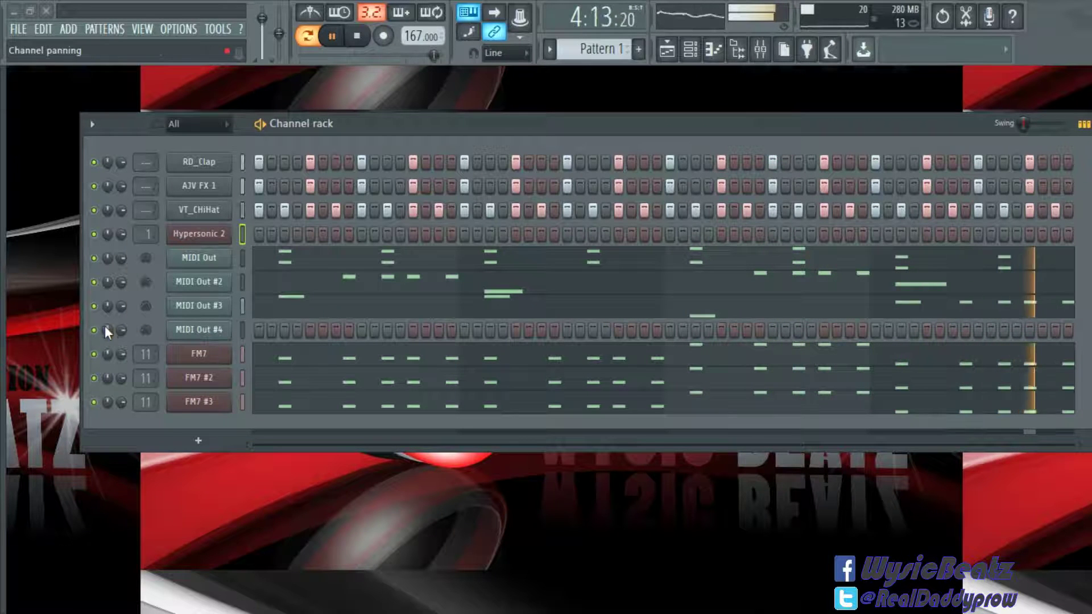
# - Leave only the RD_Clap and MIDI Out #4 channels unmuted and open the piano roll of MIDI Out #4
pyautogui.rightClick(94, 162)
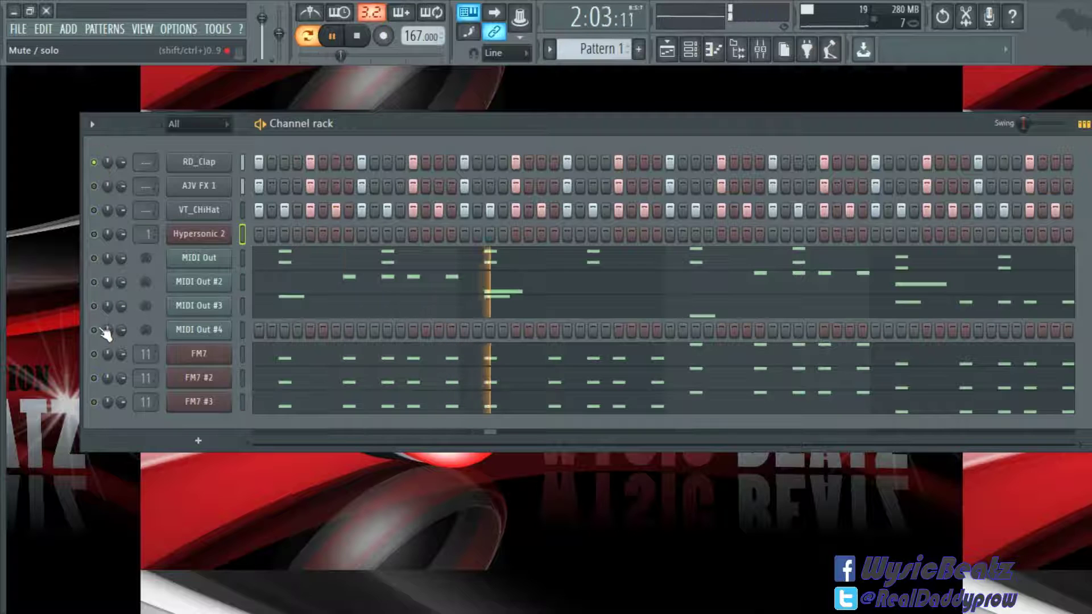
pyautogui.rightClick(209, 337)
pyautogui.click(261, 331)
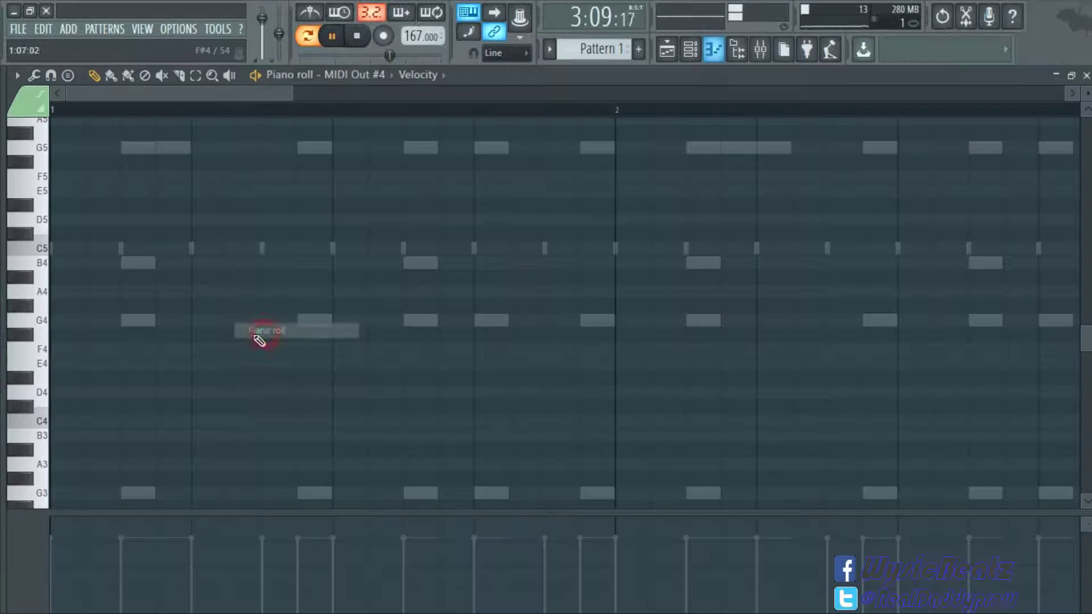
# - Fill bar 1 with four pairs of one-step G4 notes, each pair starting on the third step of its beat
pyautogui.moveTo(291, 108); pyautogui.dragTo(478, 136)
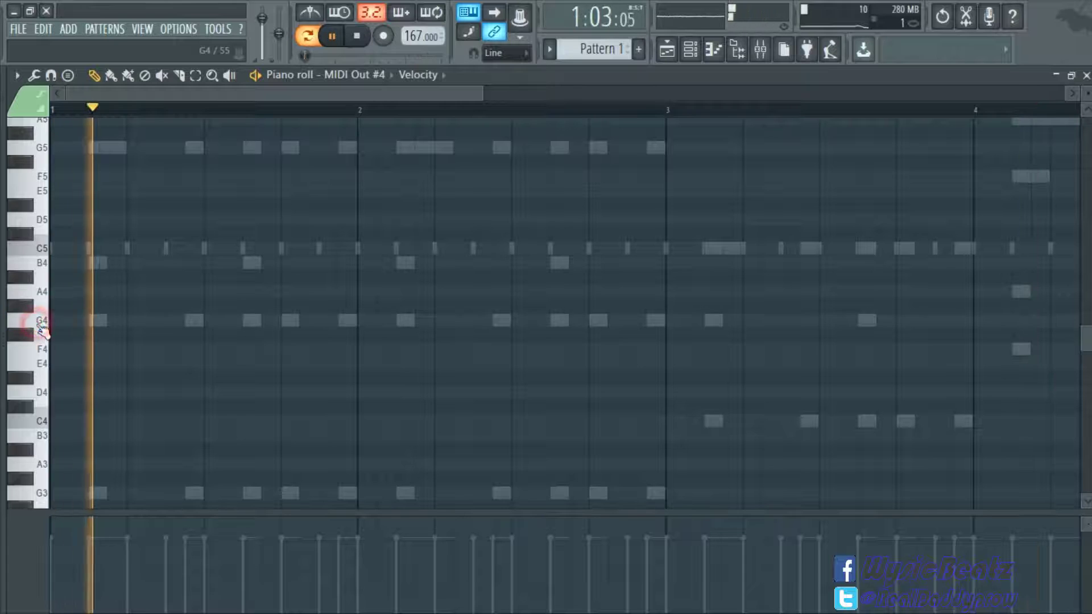
pyautogui.click(94, 320)
pyautogui.moveTo(127, 320); pyautogui.dragTo(108, 320)
pyautogui.click(114, 320)
pyautogui.press('space')
pyautogui.press('space')
pyautogui.press('space')
pyautogui.press('space')
pyautogui.click(250, 320)
pyautogui.click(267, 321)
pyautogui.click(327, 320)
pyautogui.click(347, 321)
pyautogui.click(401, 320)
pyautogui.click(421, 321)
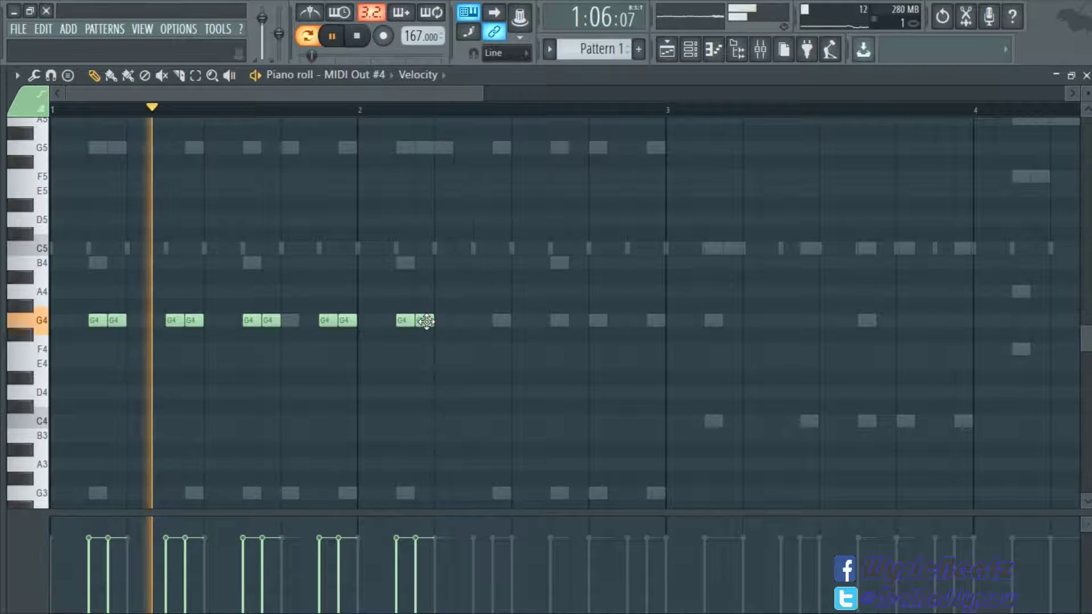
pyautogui.rightClick(427, 321)
pyautogui.rightClick(402, 322)
pyautogui.press('space')
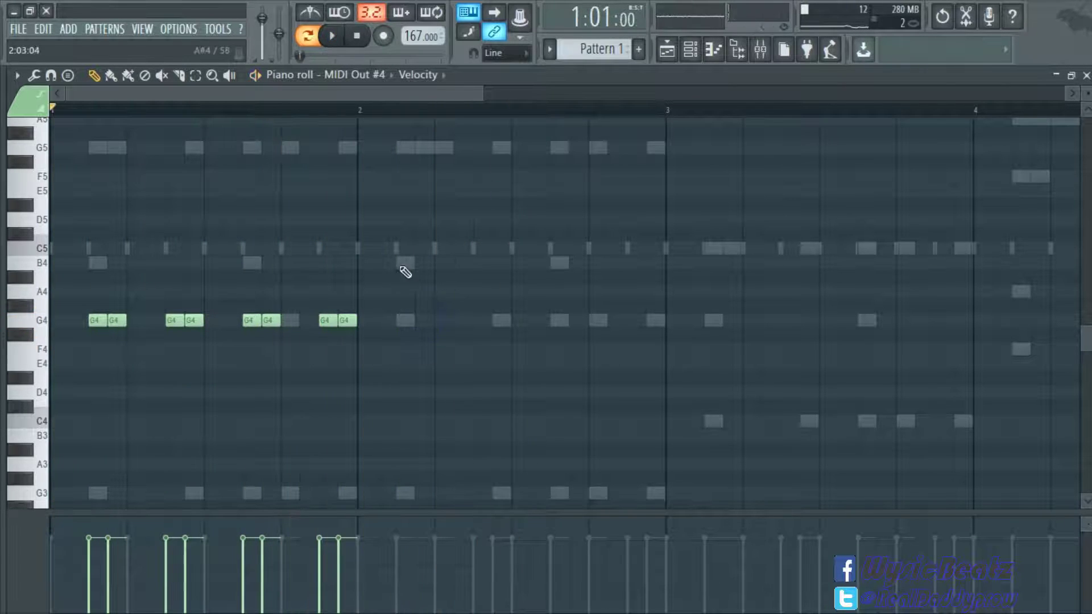
# - Fill bar 2 with four pairs of one-step B4 notes in the same rhythm as bar 1
pyautogui.click(421, 263)
pyautogui.press('space')
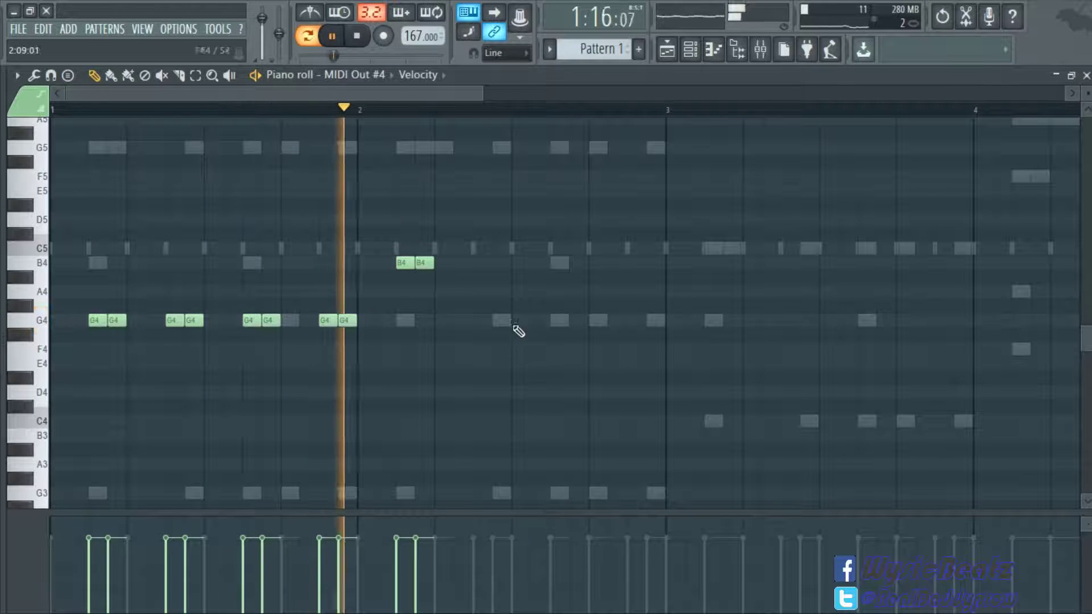
pyautogui.press('space')
pyautogui.click(552, 263)
pyautogui.press('space')
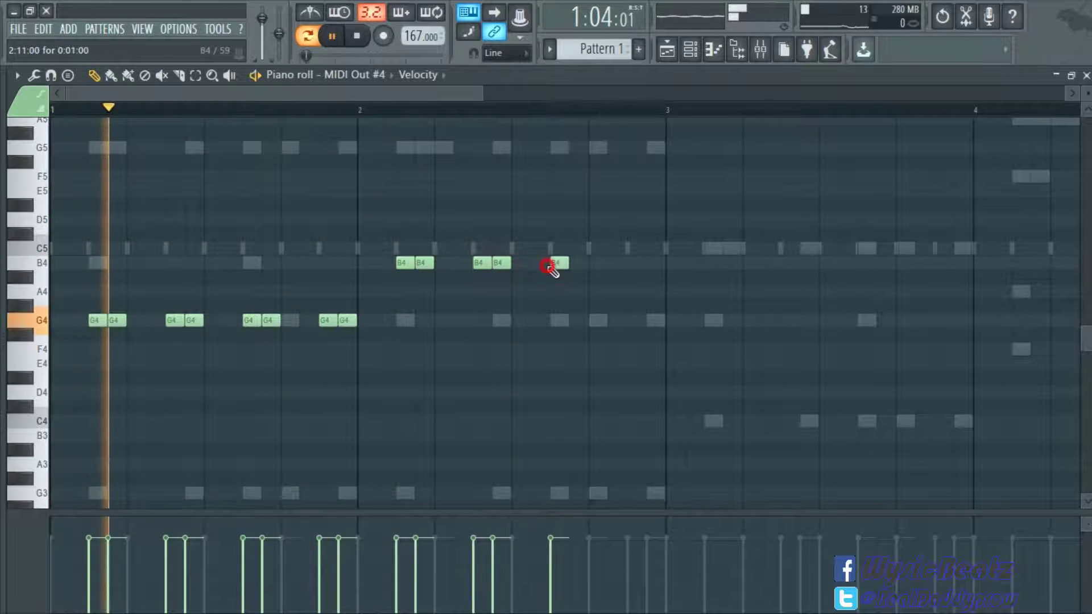
pyautogui.click(574, 263)
pyautogui.click(634, 263)
pyautogui.click(671, 263)
pyautogui.moveTo(673, 263); pyautogui.dragTo(657, 262)
# - Continue the rhythm with four pairs of C5 notes in bar 3 and four pairs of F4 notes in bar 4
pyautogui.moveTo(479, 90); pyautogui.dragTo(636, 170)
pyautogui.click(535, 248)
pyautogui.click(549, 249)
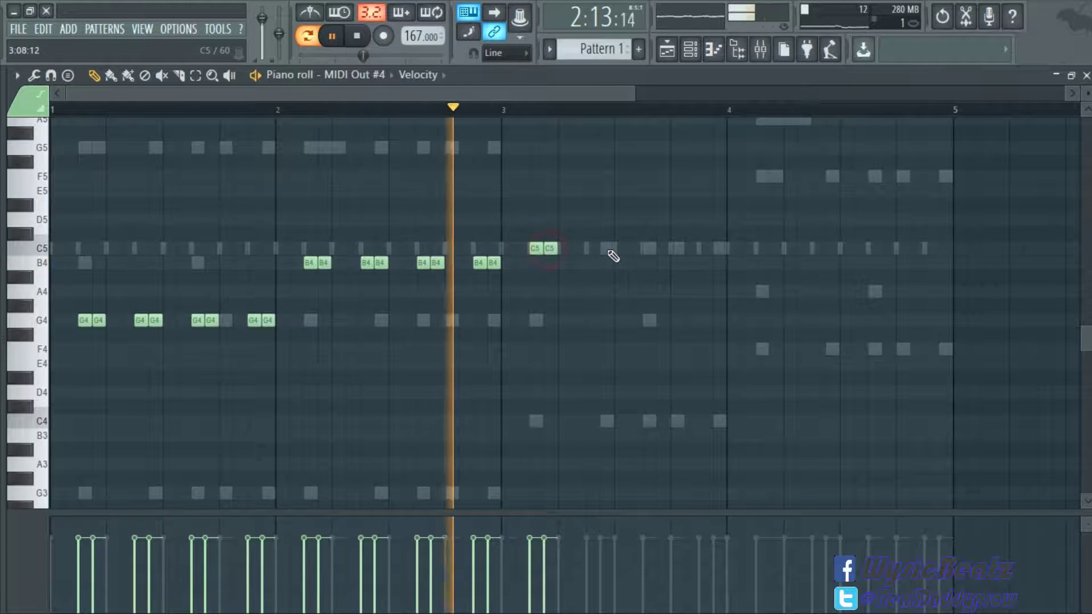
pyautogui.click(592, 249)
pyautogui.click(617, 248)
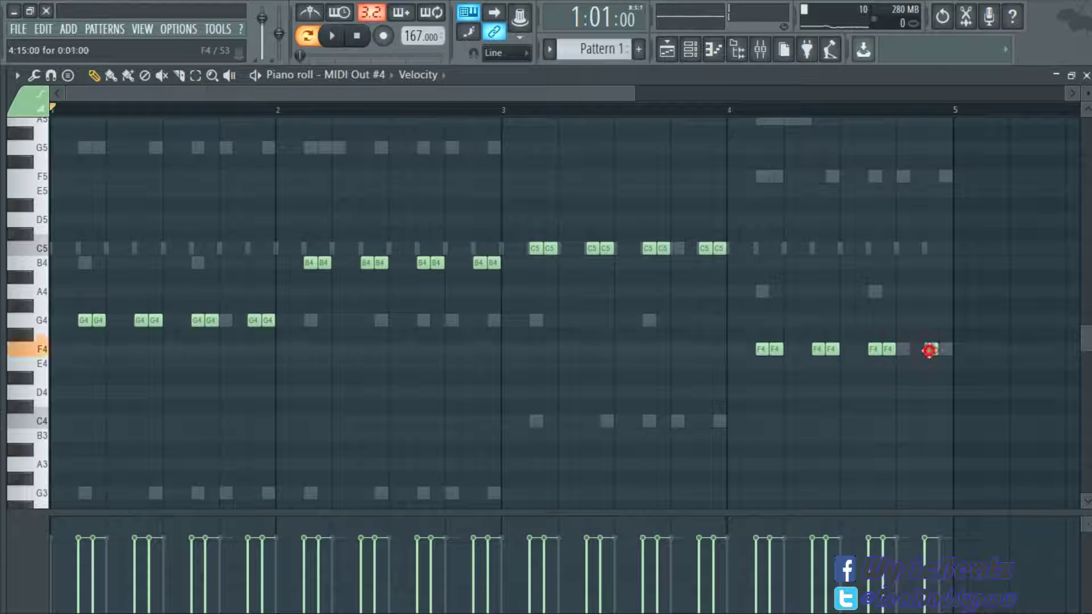
pyautogui.click(947, 352)
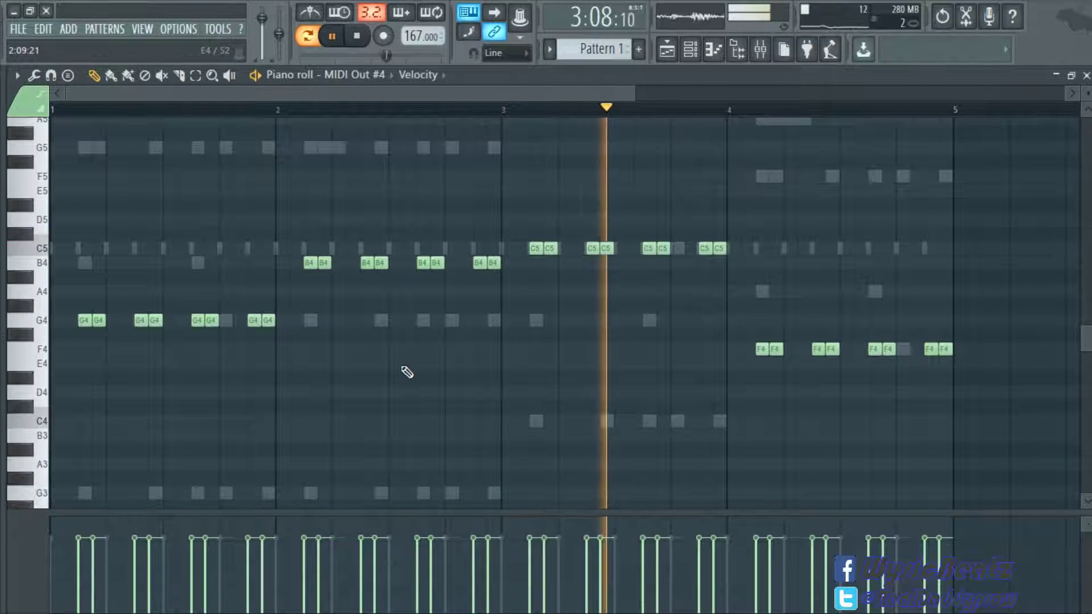
# - Transpose all notes up one octave, replace the first two F5 pairs in bar 4 with A5 pairs and close the piano roll
pyautogui.hotkey('ctrl', 'Up')
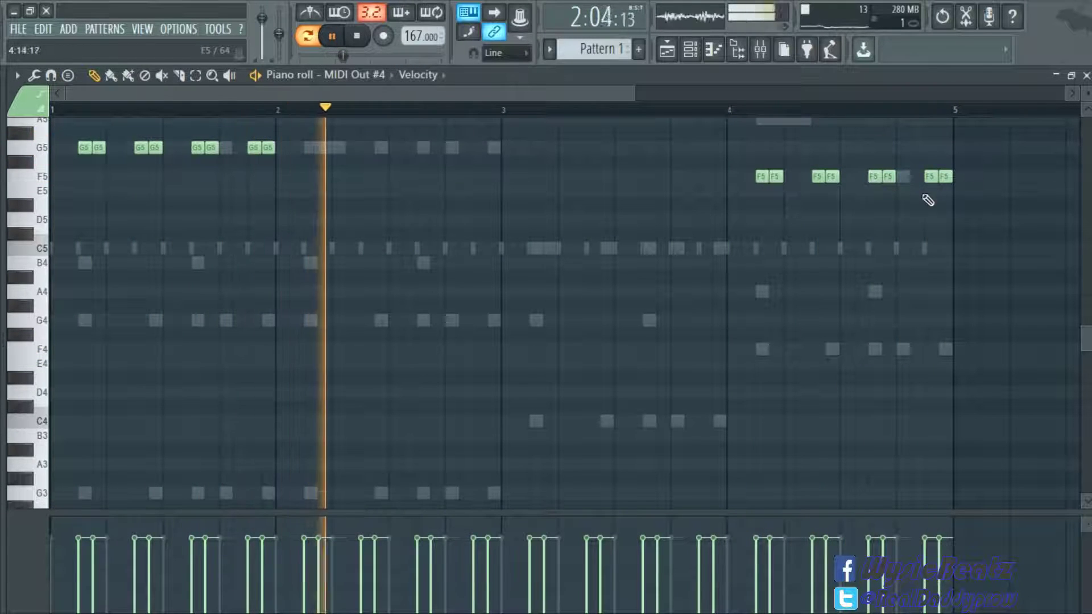
pyautogui.scroll(2, 989, 253)
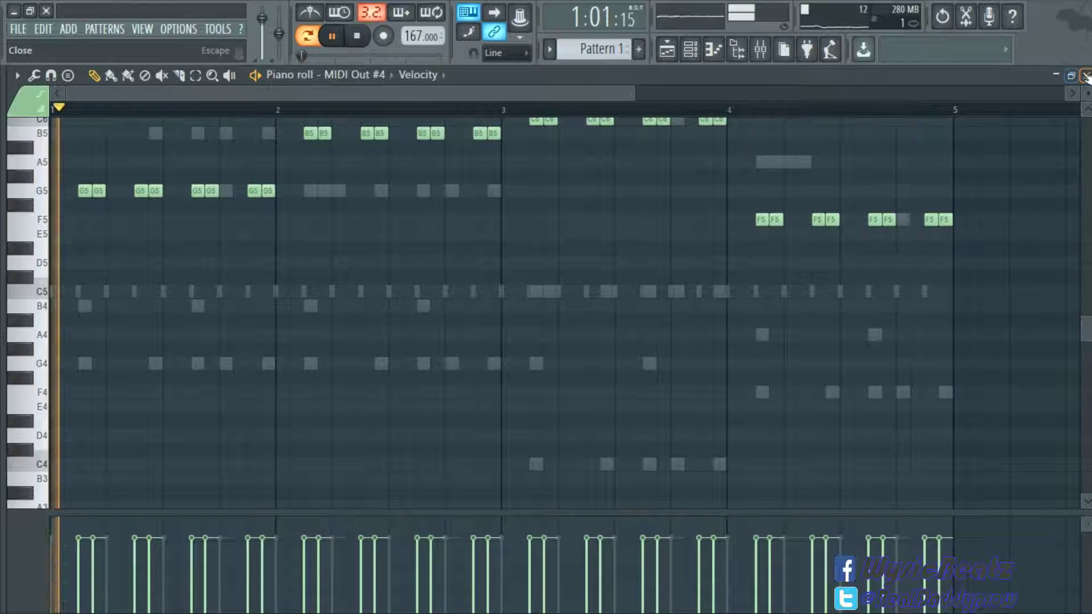
pyautogui.click(761, 162)
pyautogui.click(775, 162)
pyautogui.rightClick(776, 215)
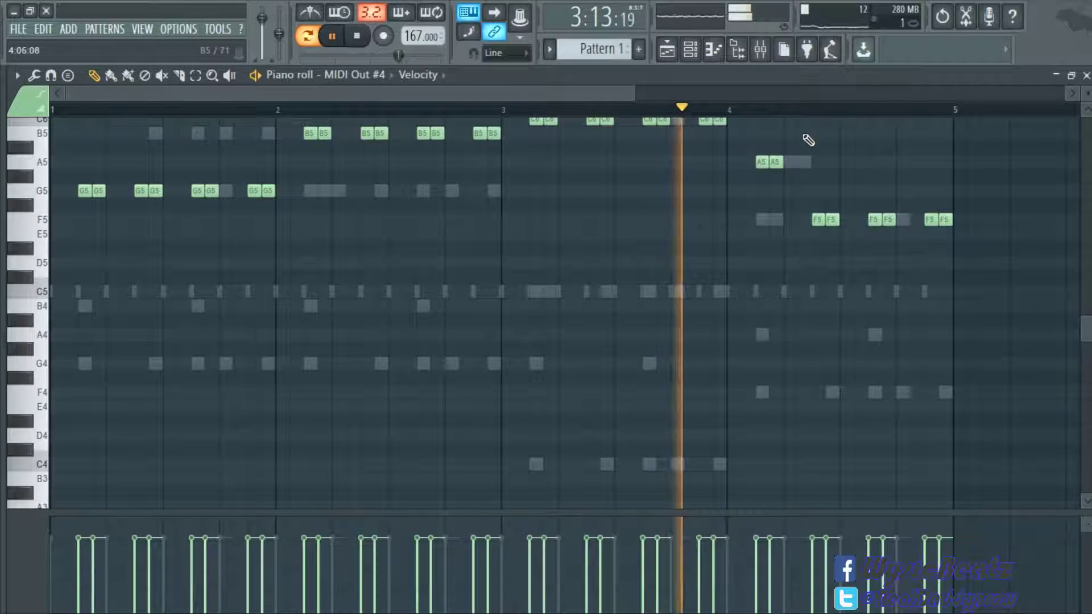
pyautogui.rightClick(833, 220)
pyautogui.rightClick(818, 221)
pyautogui.click(818, 162)
pyautogui.click(832, 162)
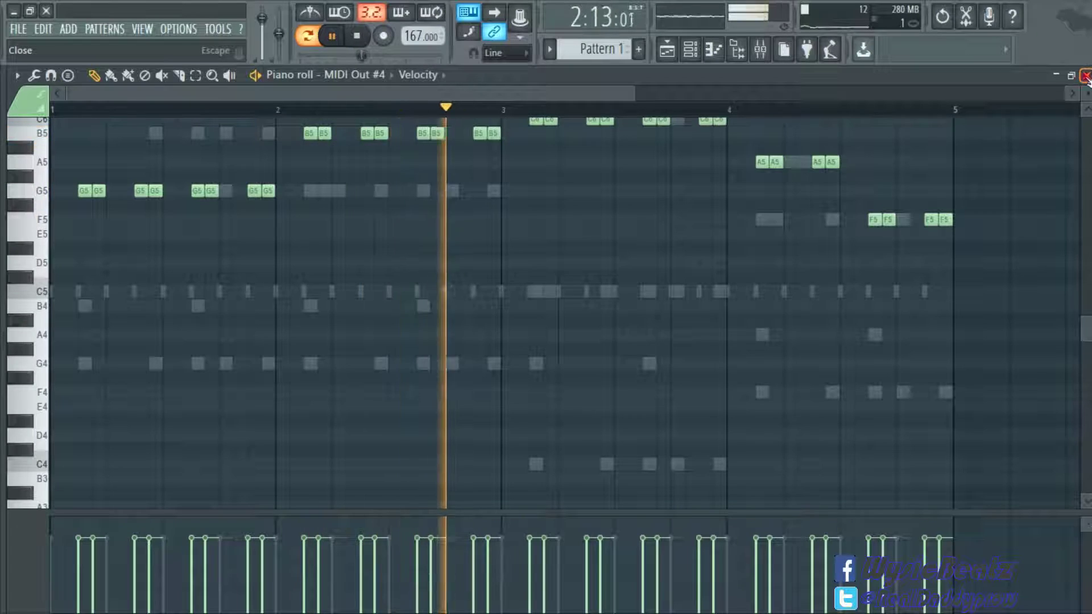
pyautogui.click(1087, 76)
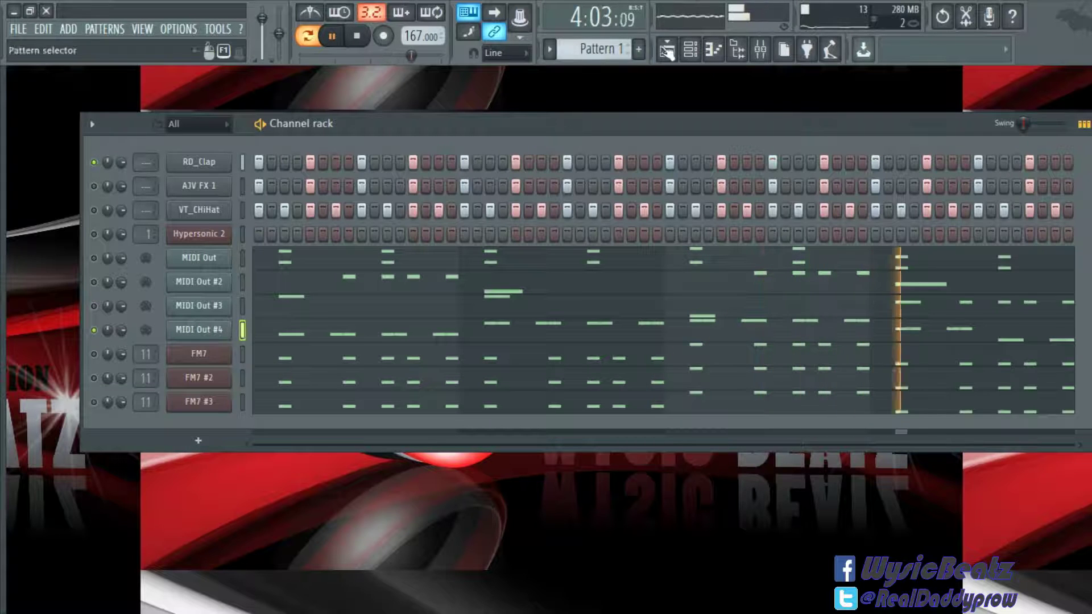
# - Raise the level of mixer insert 5 slightly and load Fruity Parametric EQ 2 in its first effect slot
pyautogui.click(760, 49)
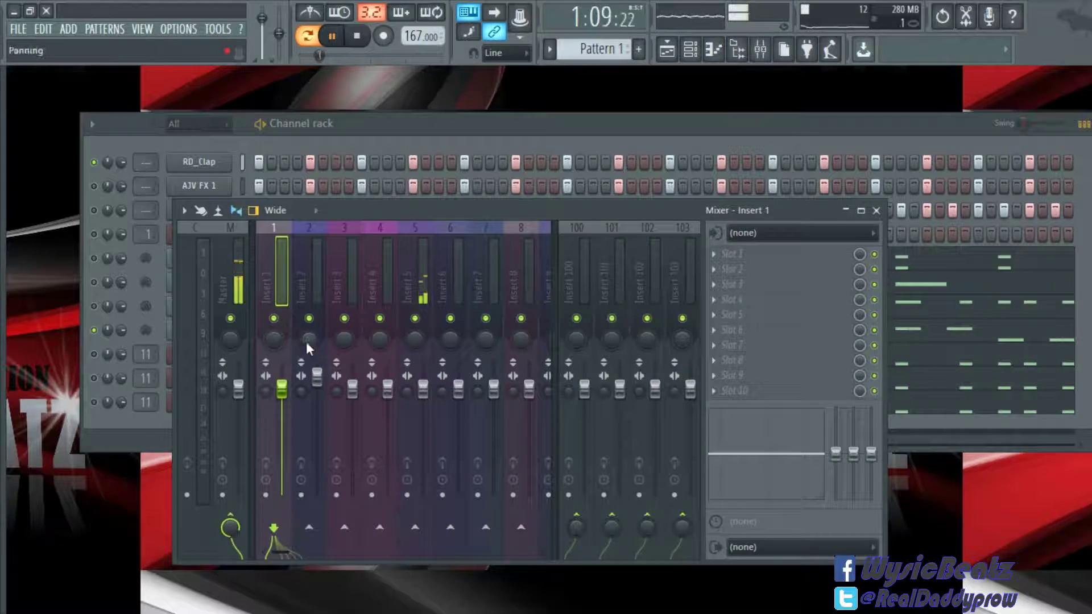
pyautogui.click(426, 278)
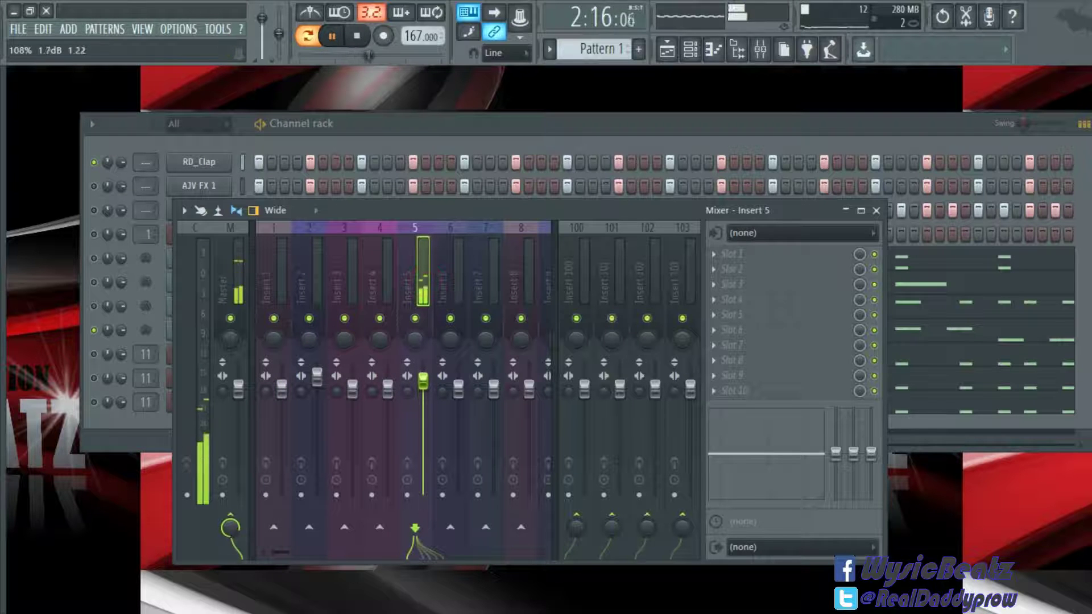
pyautogui.click(722, 263)
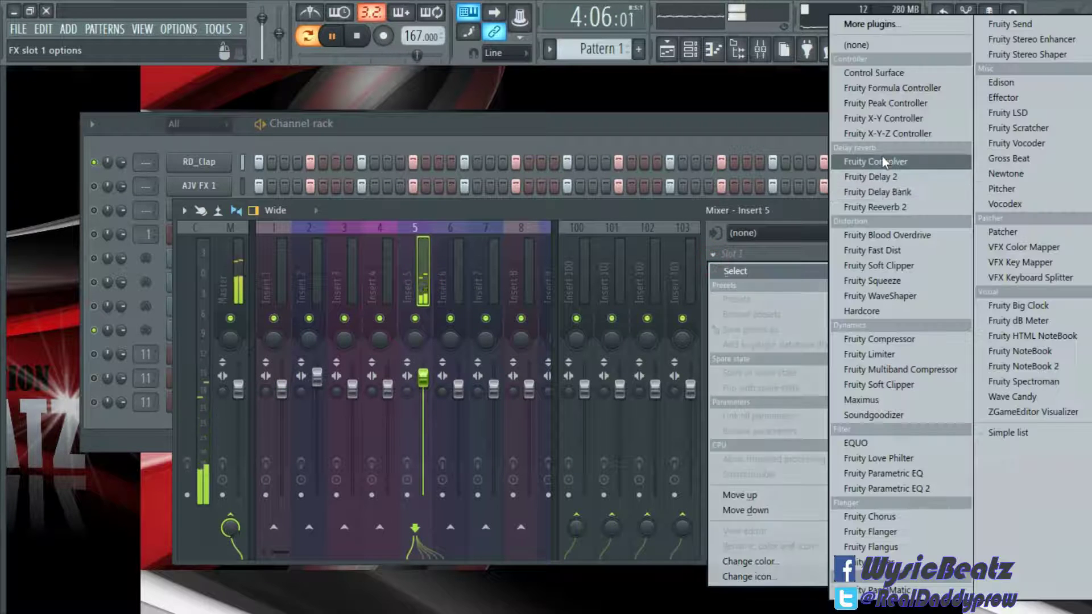
pyautogui.click(888, 488)
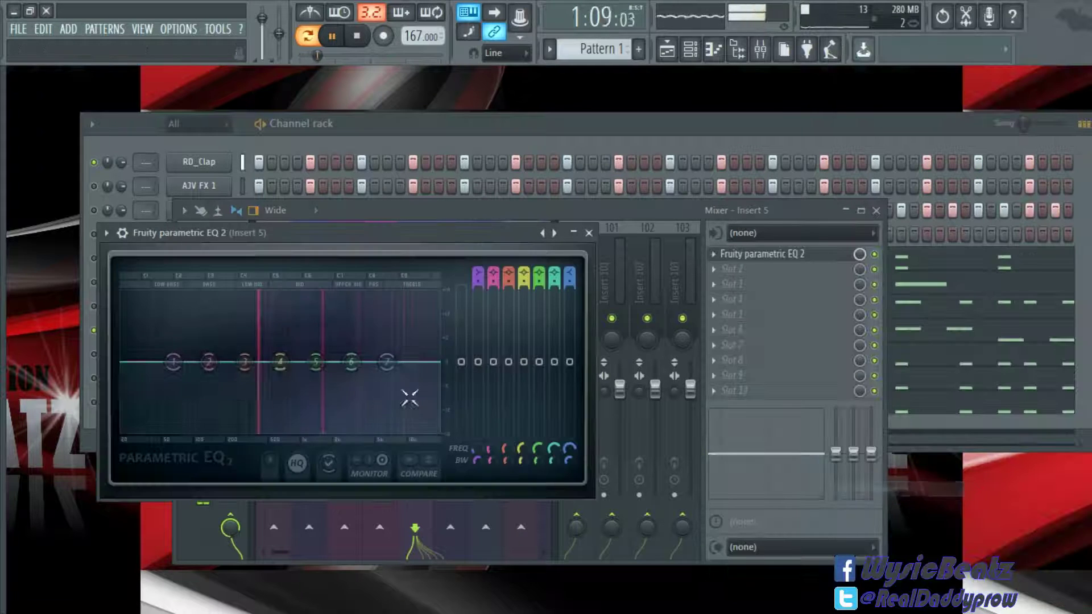
# - Pull EQ band 1 down to -18 dB at about 359 Hz, boost band 5 in the mids and close the EQ
pyautogui.moveTo(172, 375); pyautogui.dragTo(216, 430)
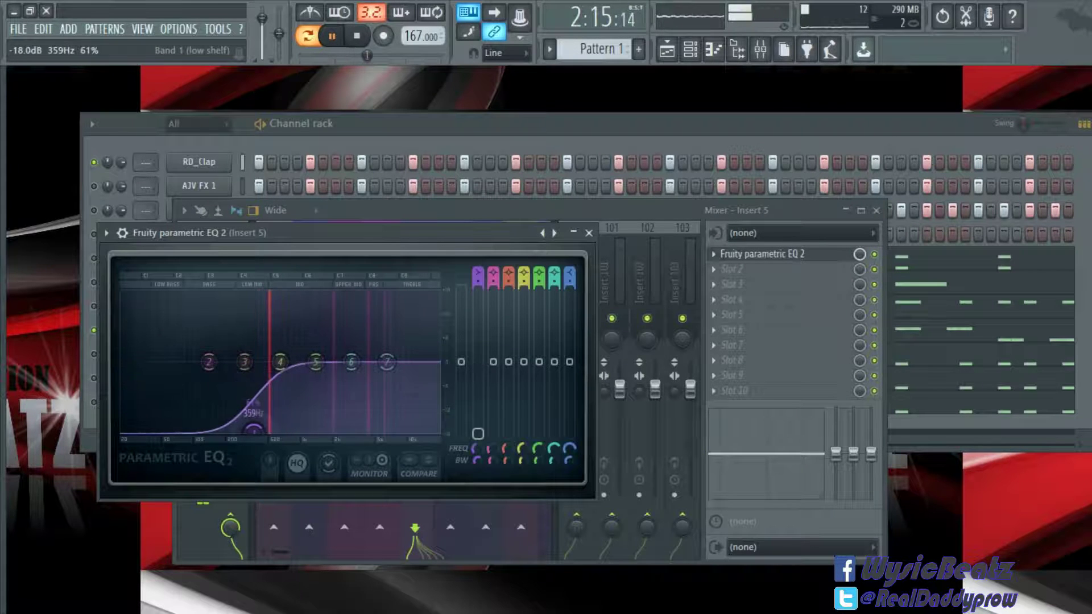
pyautogui.moveTo(315, 362); pyautogui.dragTo(312, 329)
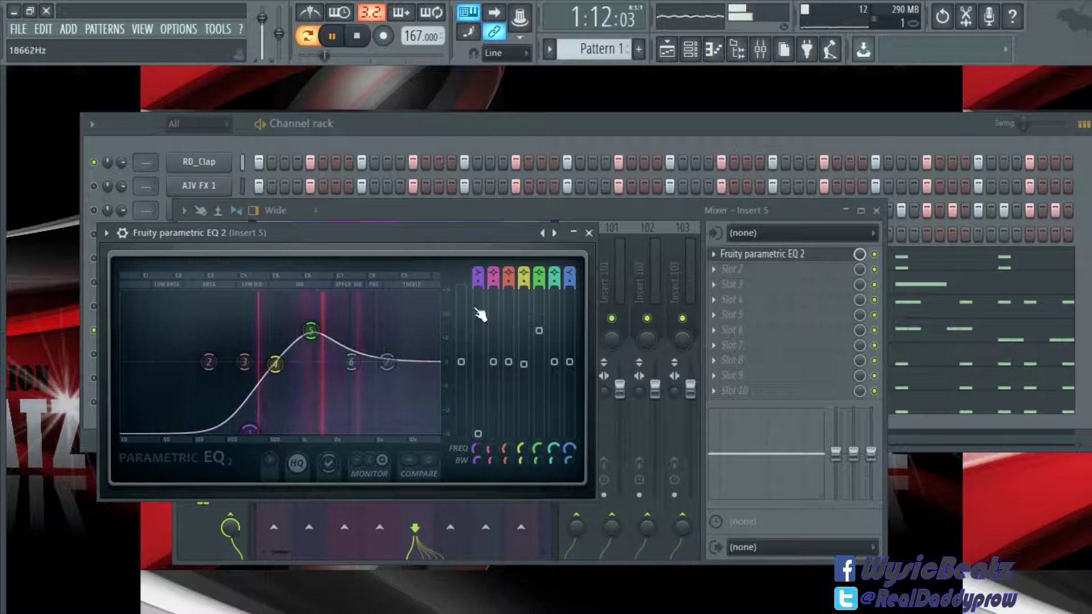
pyautogui.click(589, 233)
# - Add Fruity Reeverb 2 in slot 2 of insert 5, adjust its cut filters, raise the wet level and close the mixer
pyautogui.click(715, 271)
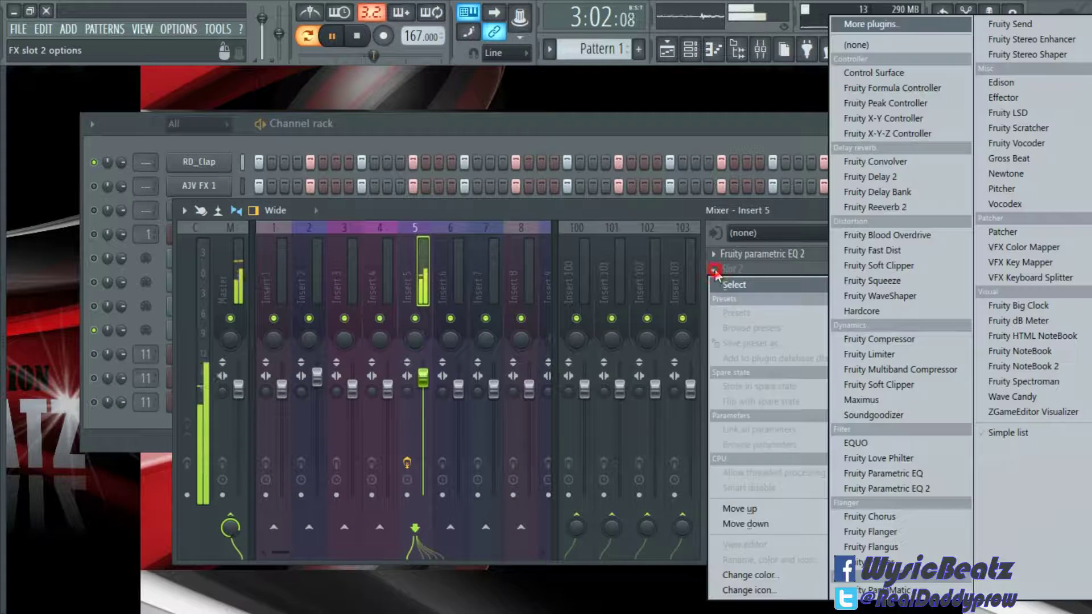
pyautogui.click(886, 207)
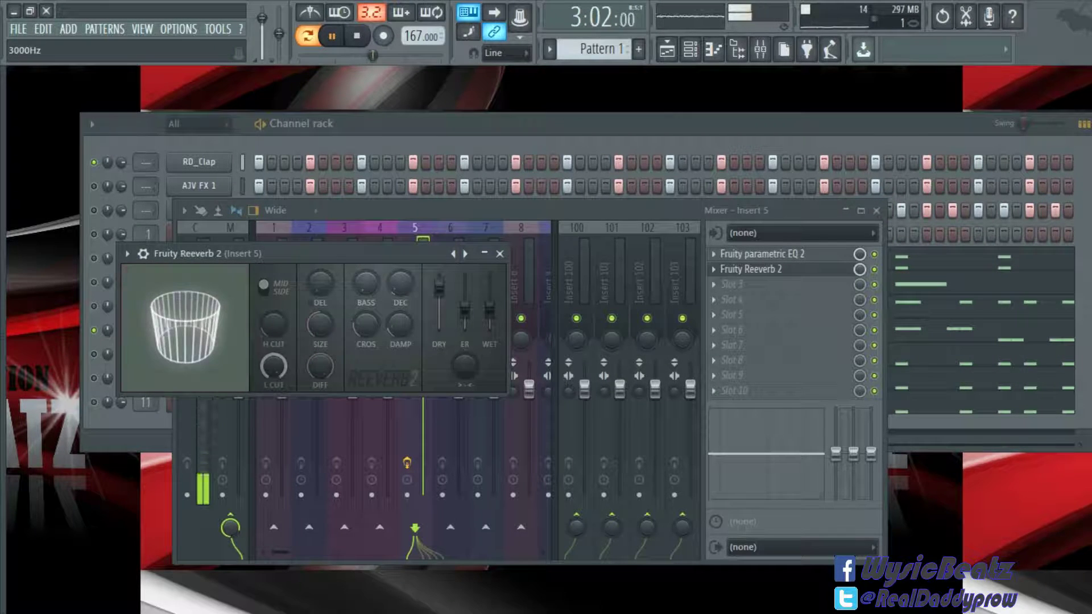
pyautogui.moveTo(273, 325); pyautogui.dragTo(273, 329)
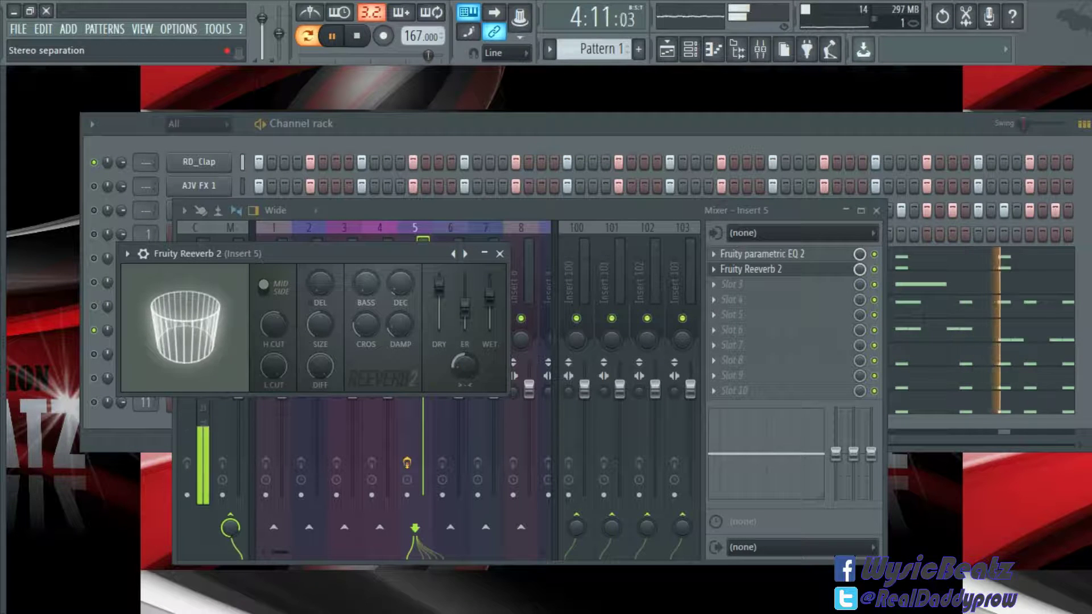
pyautogui.click(500, 254)
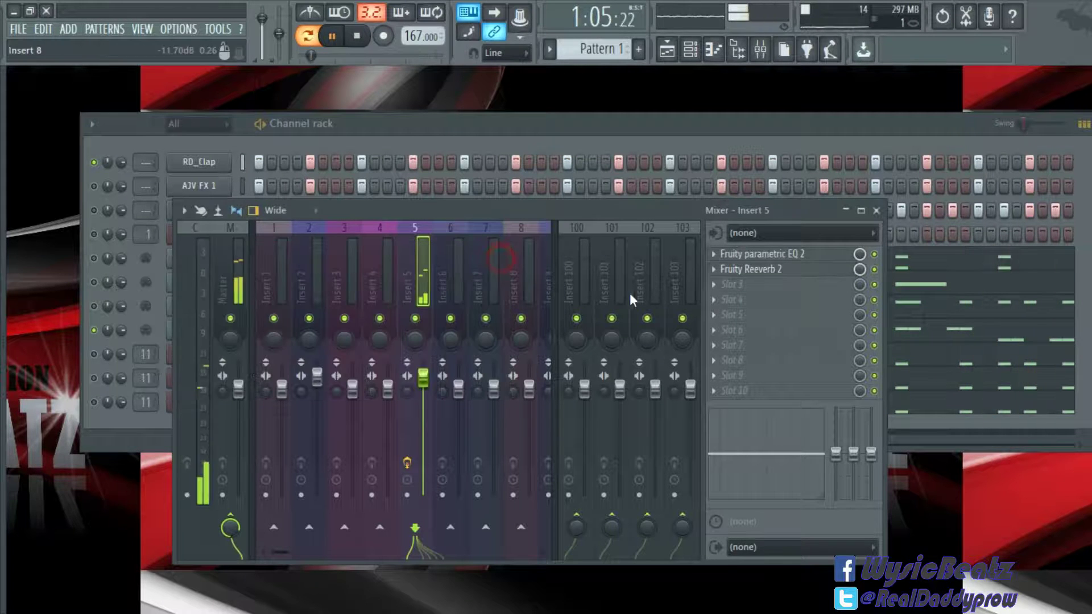
pyautogui.click(875, 210)
# - Unmute all channels and raise the level of mixer insert 5 to about 4.2 dB
pyautogui.click(93, 186)
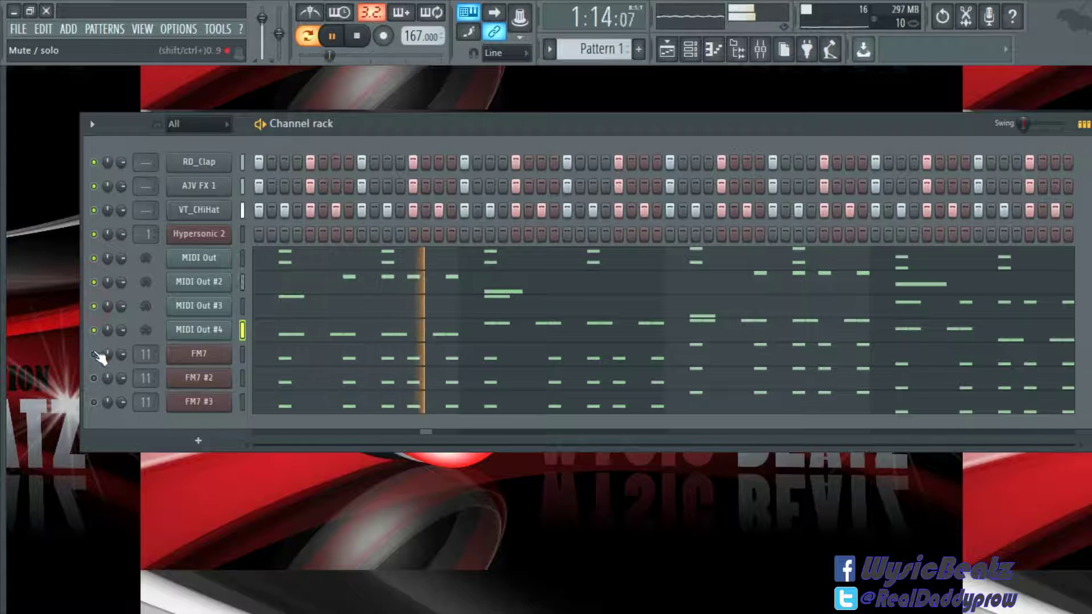
pyautogui.click(94, 354)
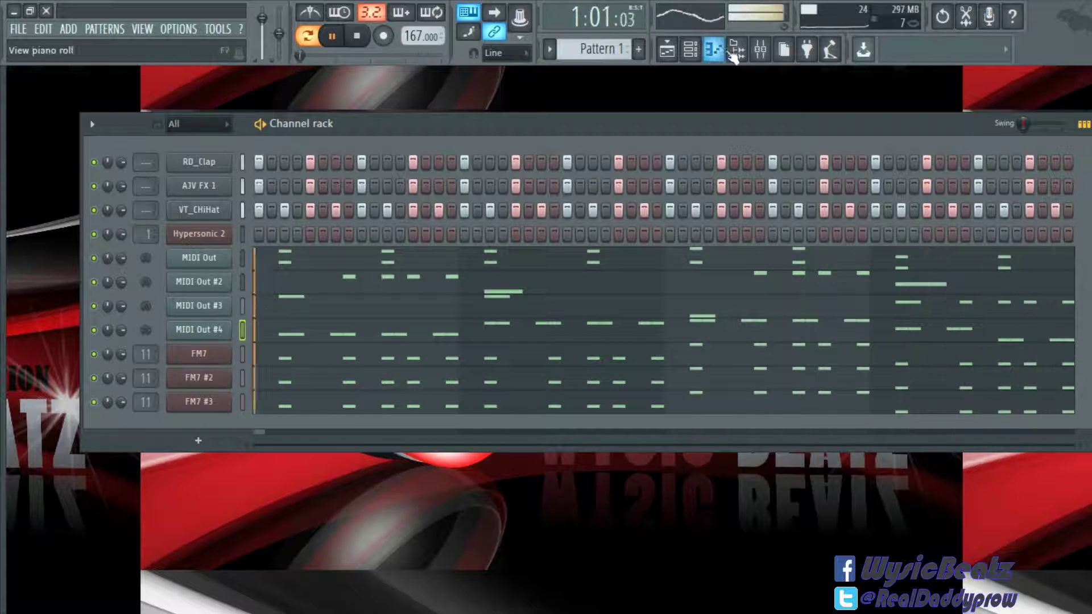
pyautogui.click(759, 49)
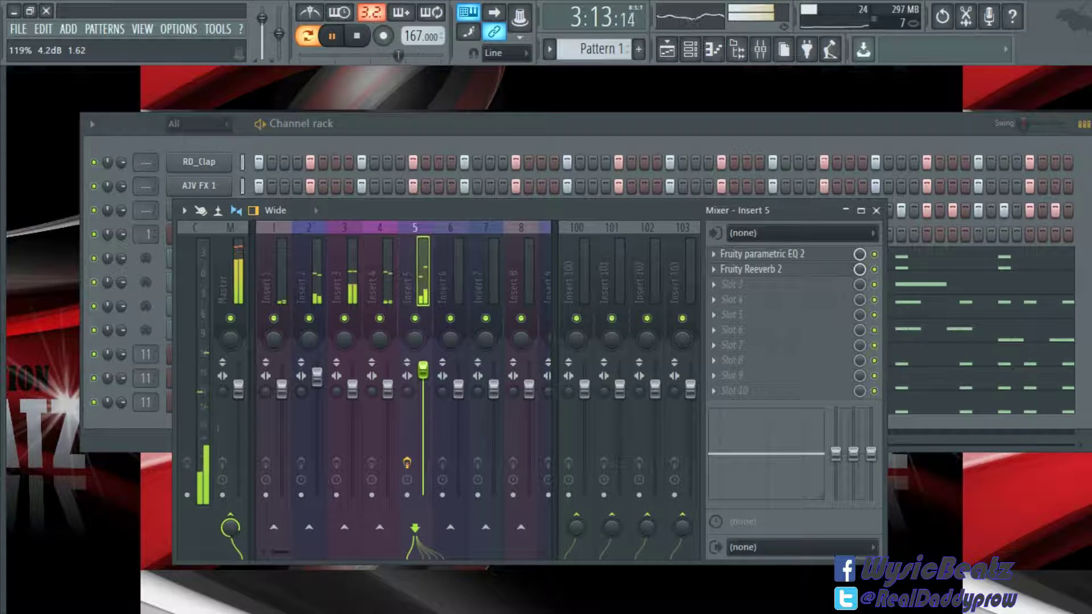
pyautogui.click(876, 210)
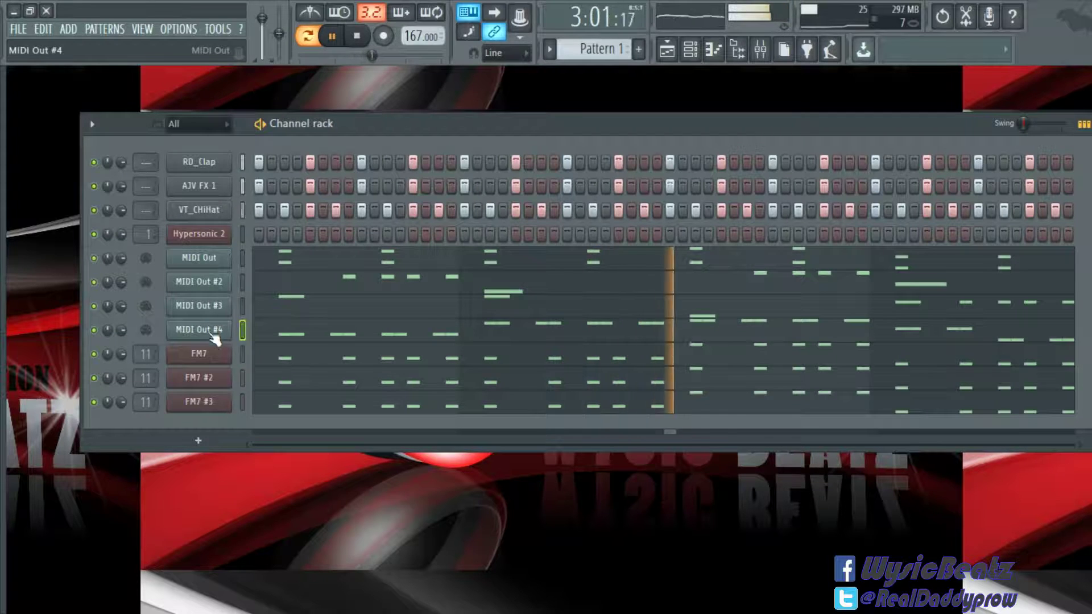
# - Add a LegacyCell channel, load a performance from the 032-063 bank and route the channel to mixer insert 12
pyautogui.click(198, 441)
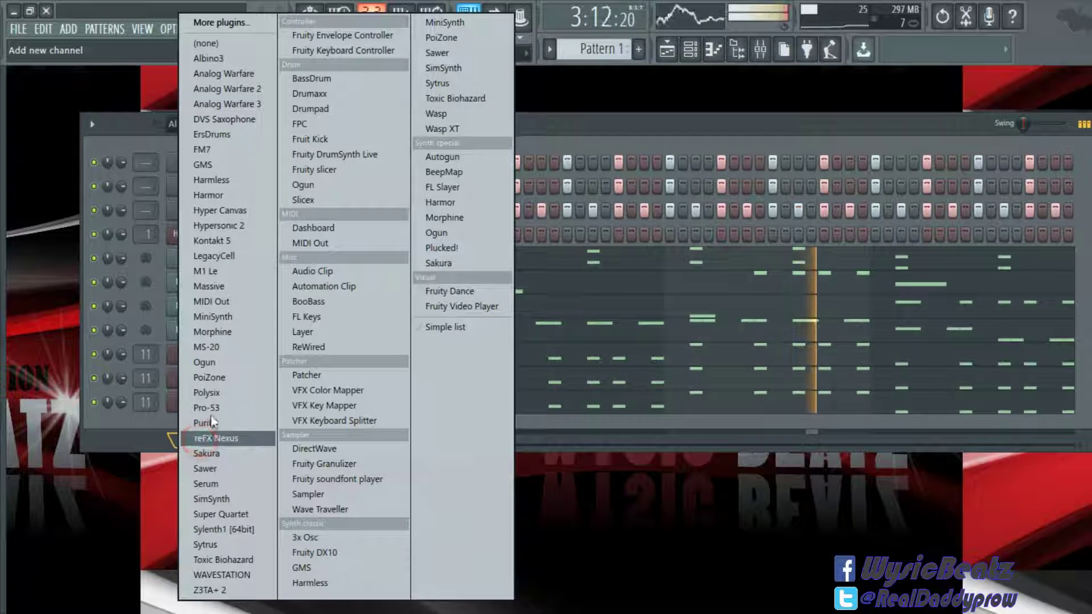
pyautogui.click(216, 257)
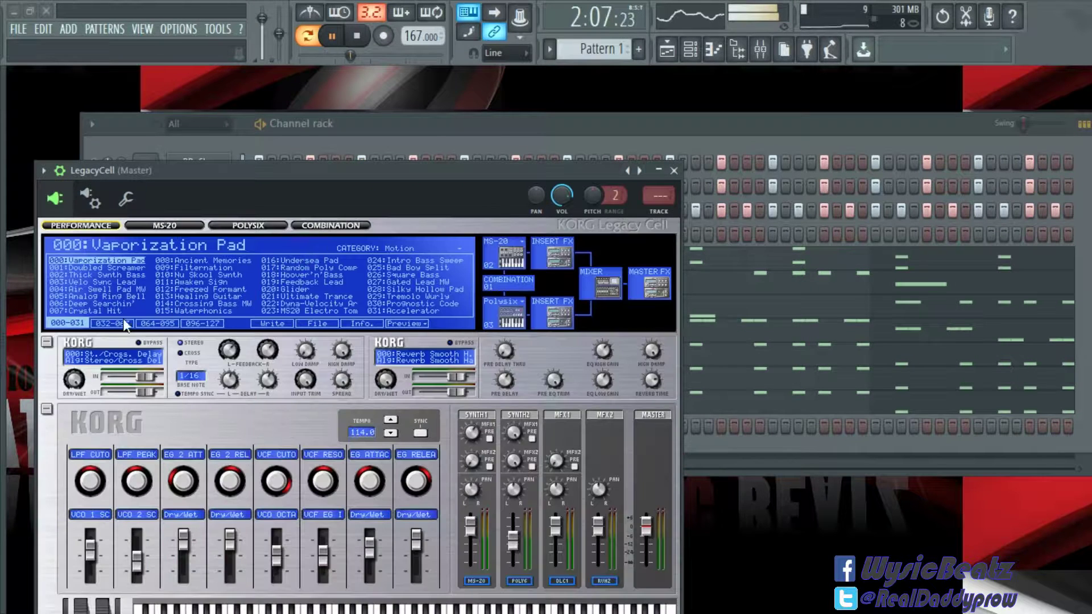
pyautogui.click(113, 323)
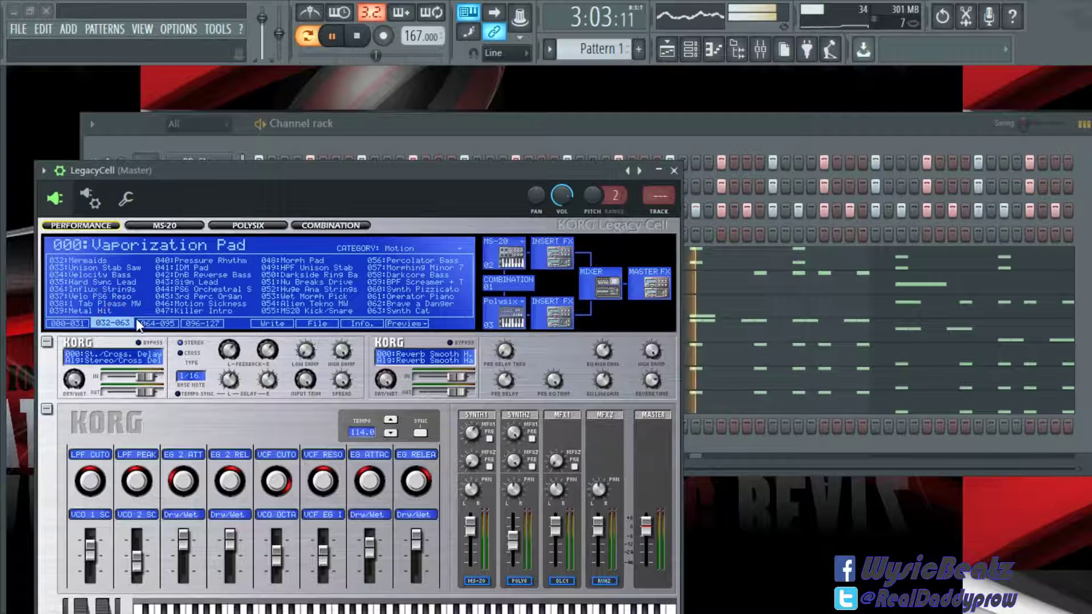
pyautogui.click(199, 296)
pyautogui.click(675, 170)
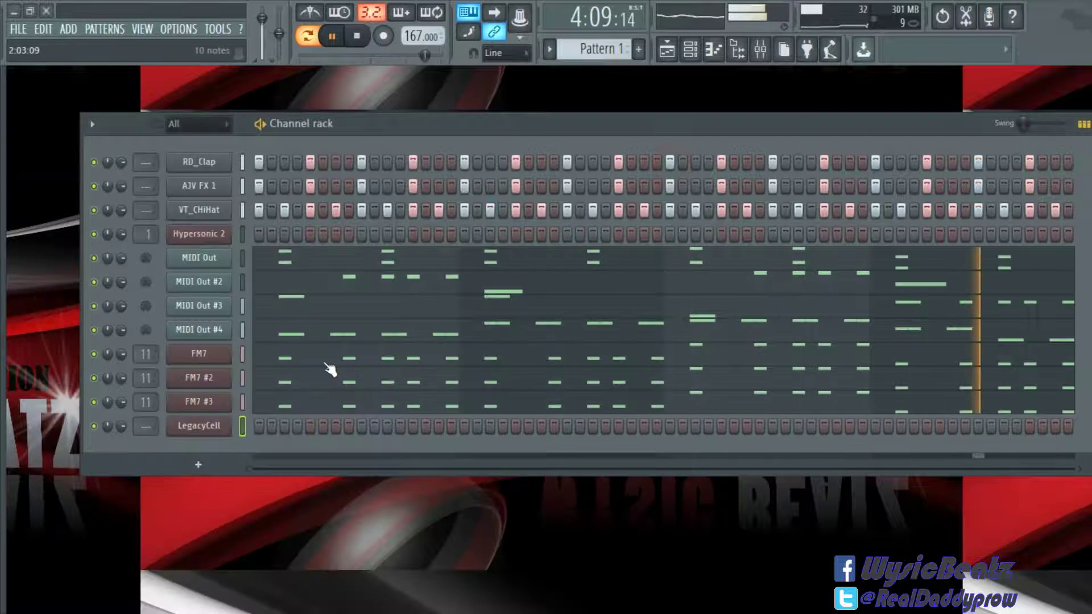
pyautogui.moveTo(150, 432); pyautogui.dragTo(151, 411)
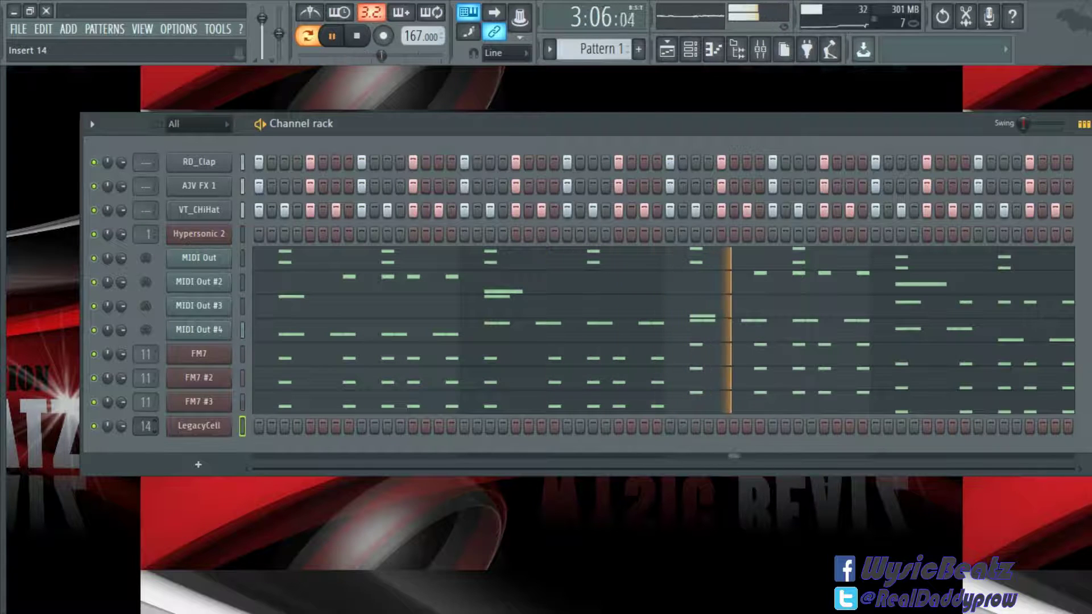
# - In the LegacyCell piano roll, draw B4 and G4 notes nine steps long from the third step of bar 1
pyautogui.rightClick(205, 426)
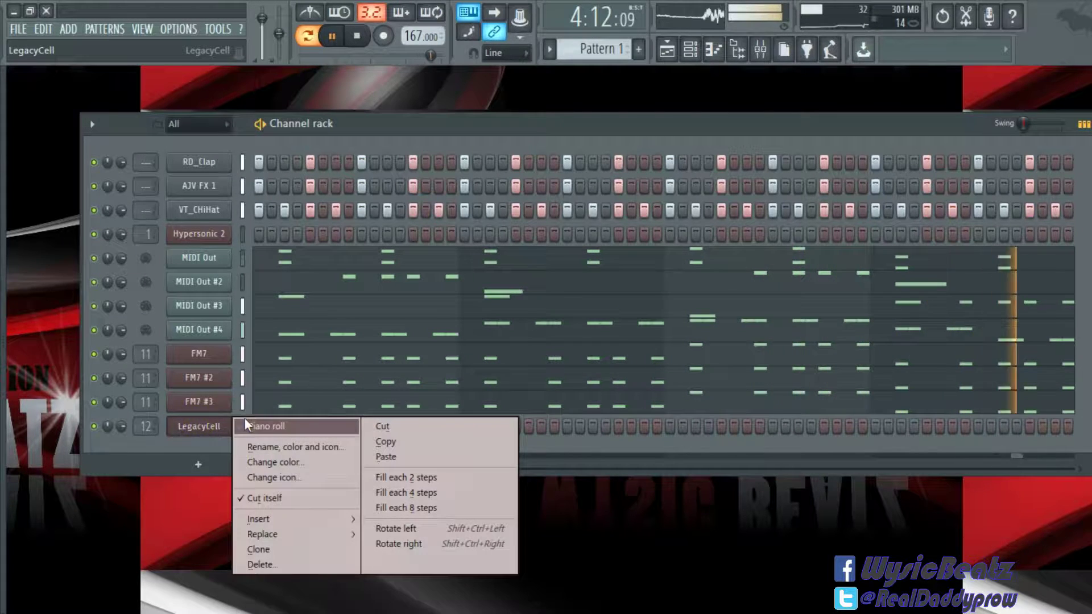
pyautogui.click(251, 419)
pyautogui.moveTo(335, 93); pyautogui.dragTo(620, 180)
pyautogui.click(80, 306)
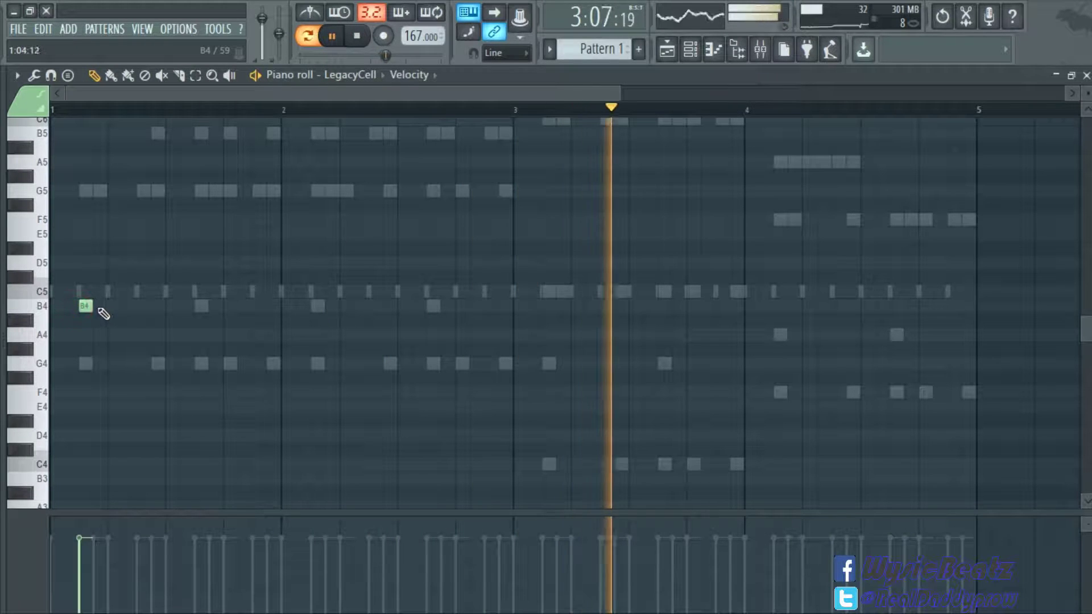
pyautogui.moveTo(94, 306); pyautogui.dragTo(211, 332)
pyautogui.click(86, 364)
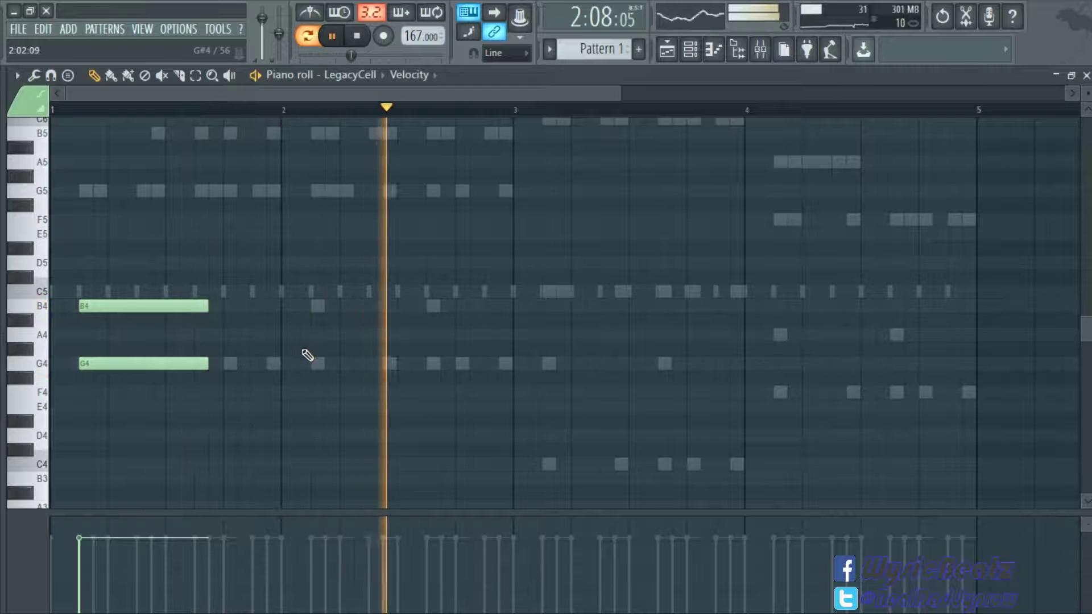
pyautogui.moveTo(203, 364)
pyautogui.mouseDown()
pyautogui.moveTo(317, 365)
pyautogui.moveTo(189, 367)
pyautogui.moveTo(203, 365)
pyautogui.mouseUp()
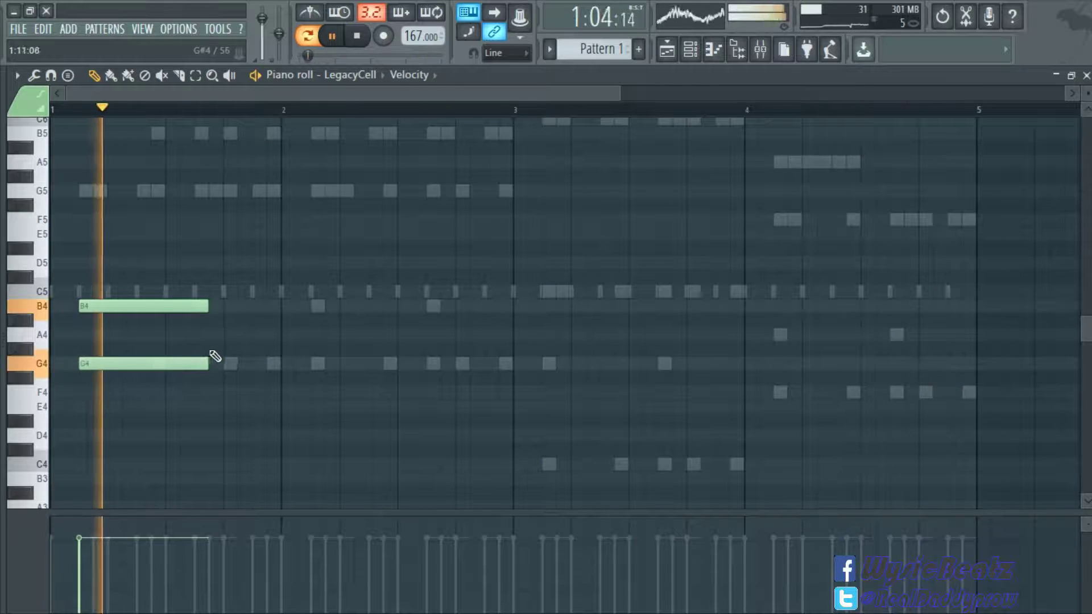
# - Lengthen the B4 and G4 notes together to one bar and six steps
pyautogui.hotkey('ctrl', 'a')
pyautogui.press('space')
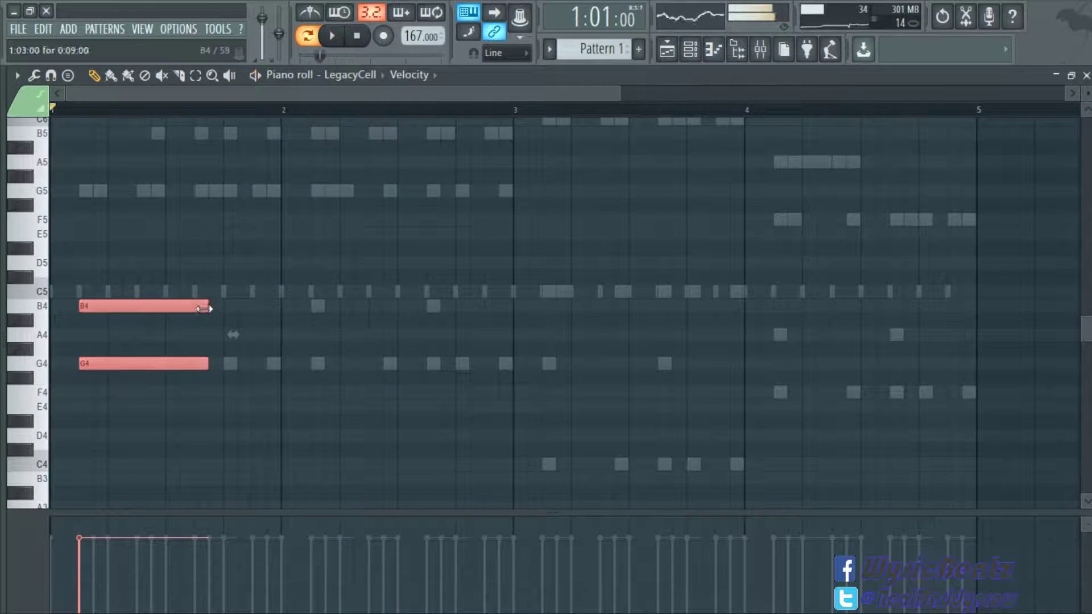
pyautogui.moveTo(208, 308); pyautogui.dragTo(343, 312)
pyautogui.press('space')
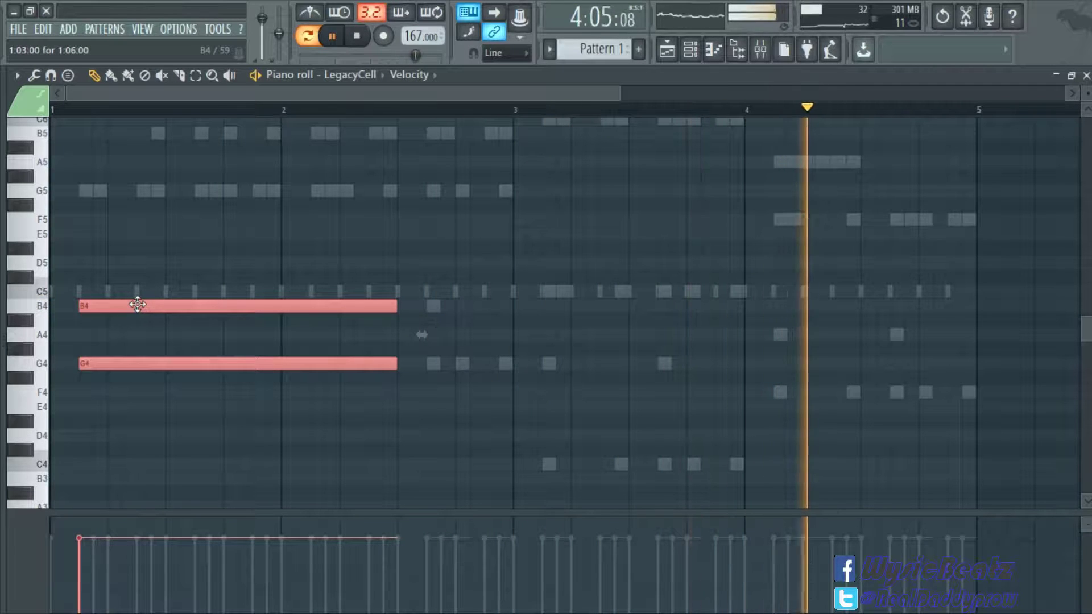
# - Add a second two-note chord from step 11 of bar 2, trying A4 and F4, and shift it to G4 and D#4
pyautogui.click(425, 338)
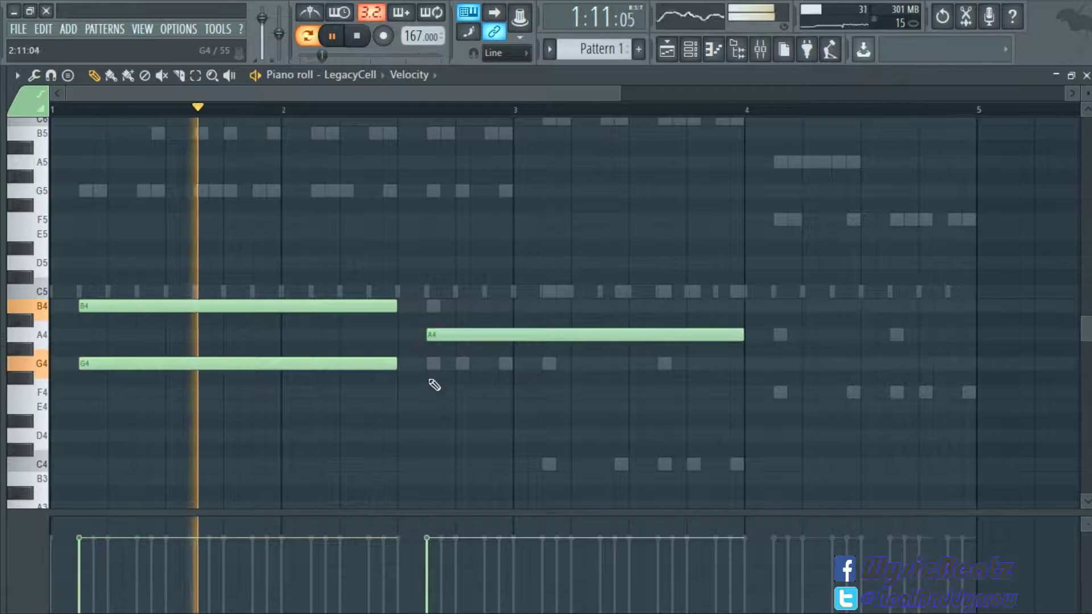
pyautogui.click(428, 392)
pyautogui.press('space')
pyautogui.moveTo(443, 335); pyautogui.dragTo(437, 421)
pyautogui.press('space')
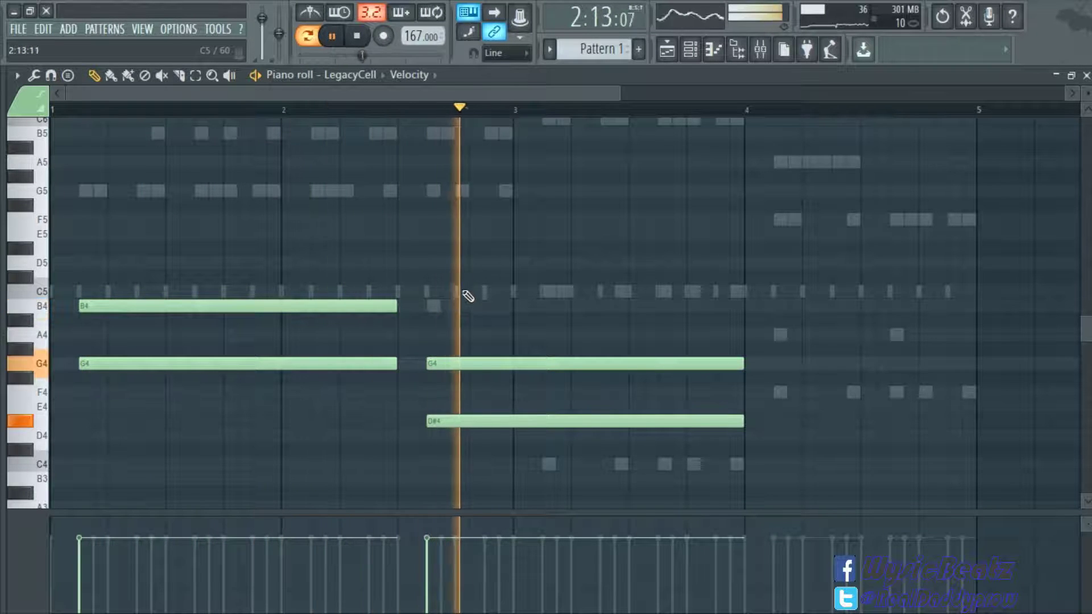
# - Move the second chord's lower note to C4 and shorten both its notes to end at the start of bar 3
pyautogui.press('space')
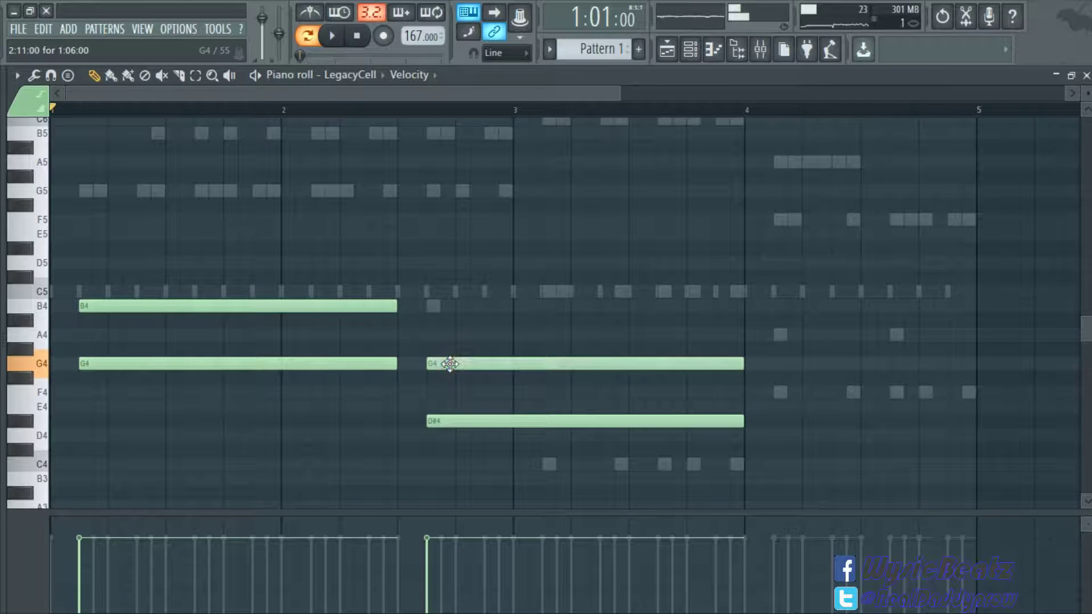
pyautogui.moveTo(465, 446)
pyautogui.mouseDown()
pyautogui.moveTo(461, 468)
pyautogui.moveTo(453, 455)
pyautogui.mouseUp()
pyautogui.press('space')
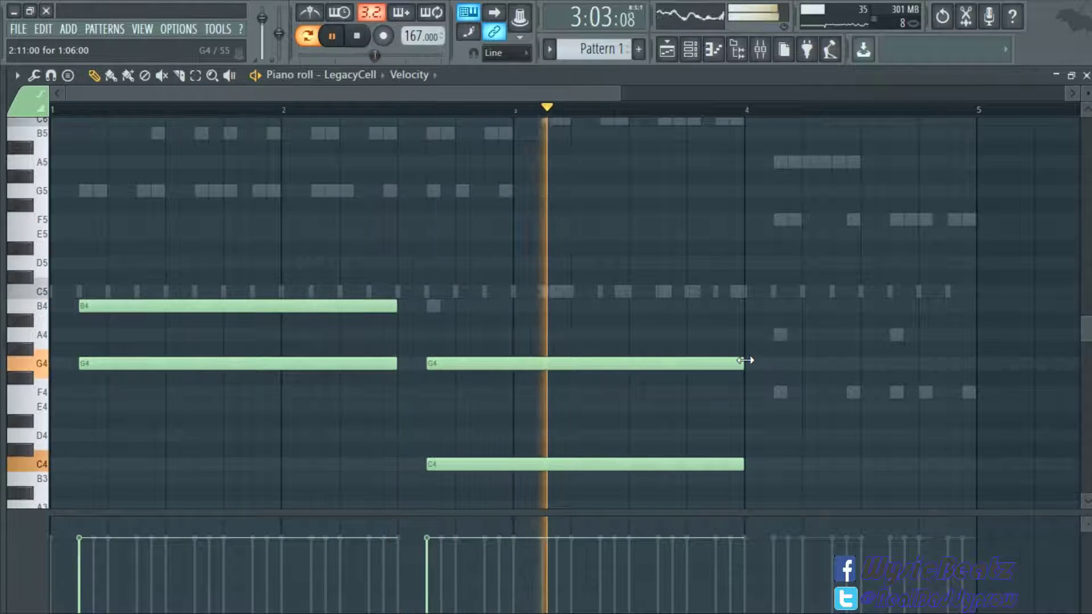
pyautogui.press('space')
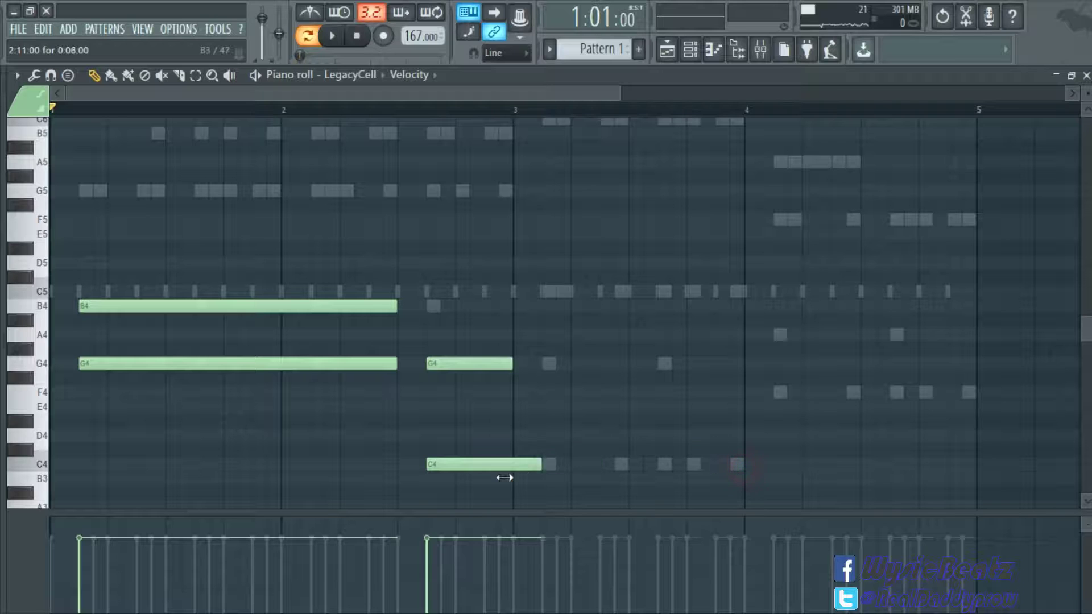
# - Add C5 and G4 notes from step 3 of bar 3 to its end, and matching A4 and F4 notes in bar 4
pyautogui.click(542, 292)
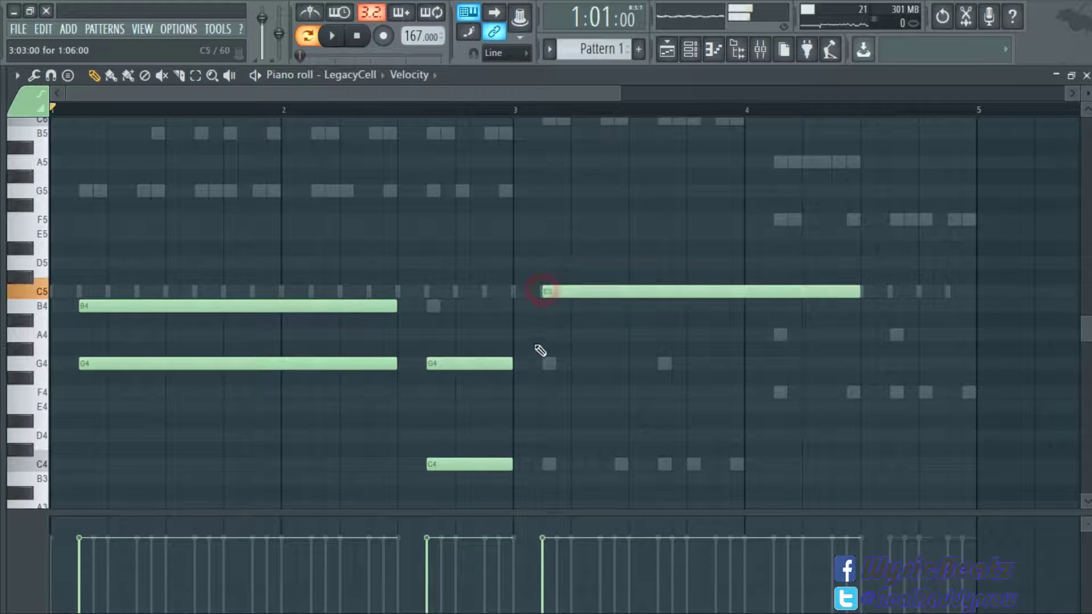
pyautogui.click(542, 363)
pyautogui.press('space')
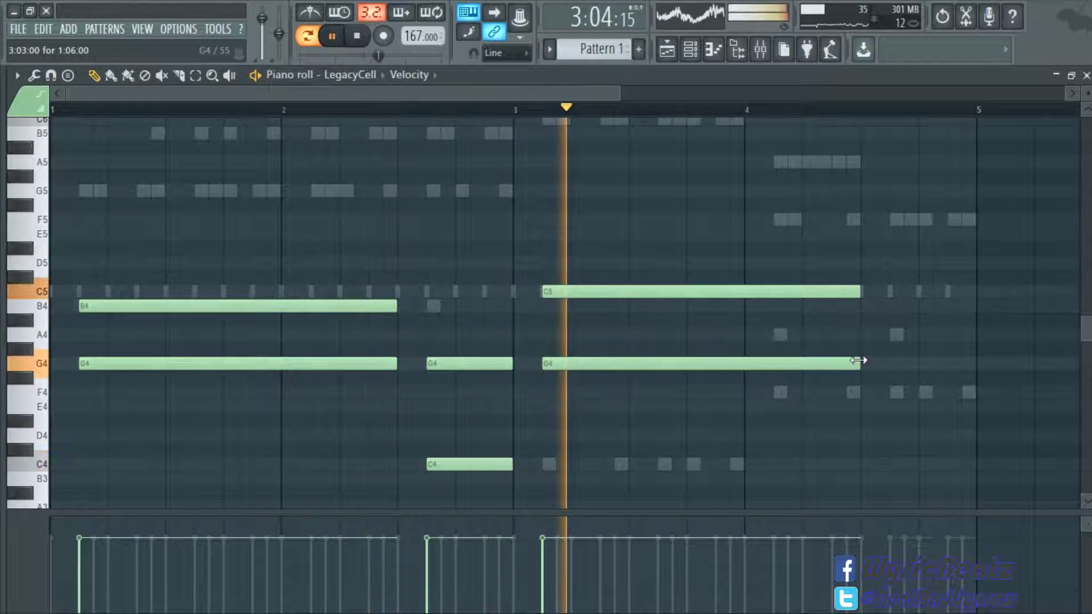
pyautogui.moveTo(857, 364); pyautogui.dragTo(746, 365)
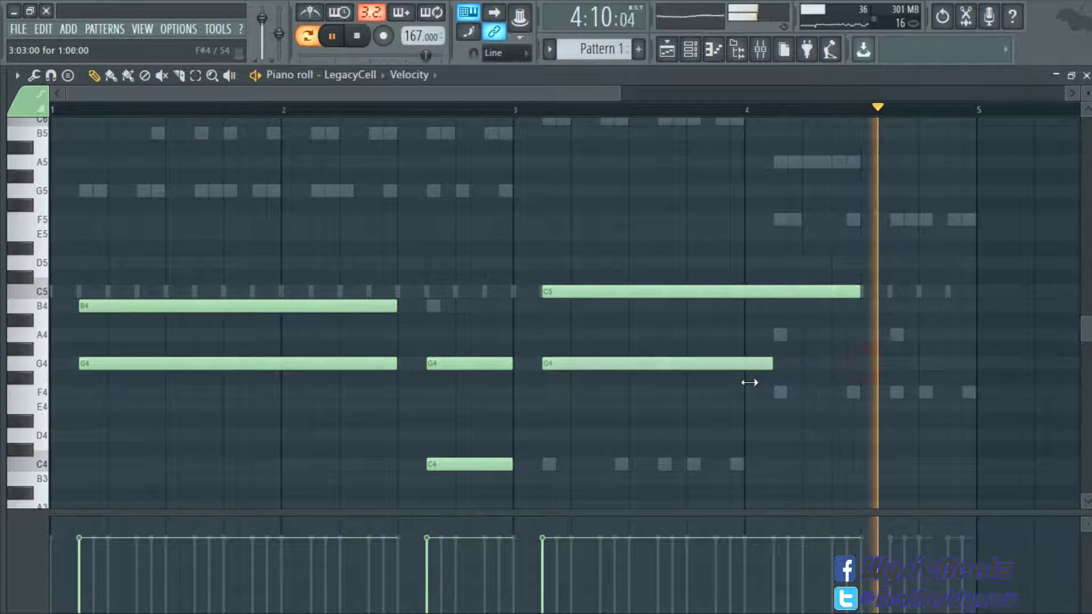
pyautogui.moveTo(858, 291); pyautogui.dragTo(742, 310)
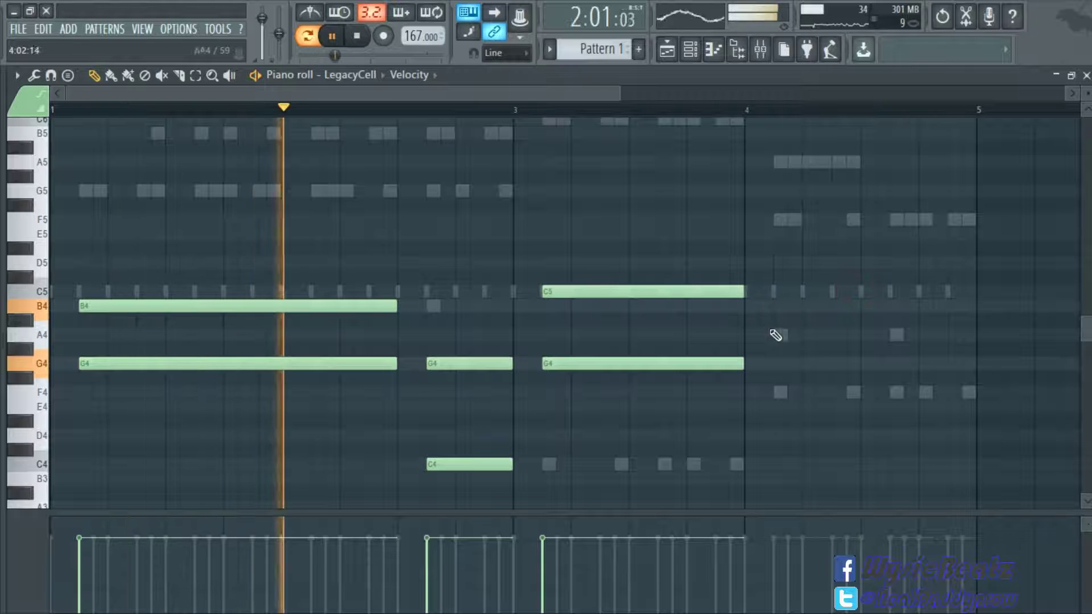
pyautogui.click(776, 334)
pyautogui.click(780, 393)
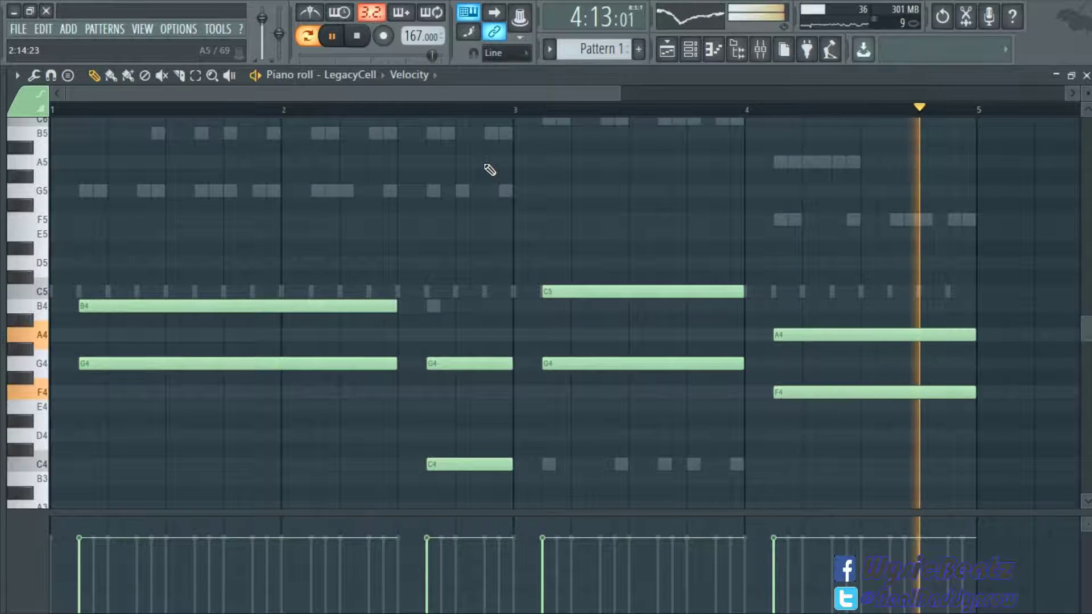
# - Transpose all LegacyCell chord notes up two octaves and close the piano roll
pyautogui.hotkey('ctrl', 'Up')
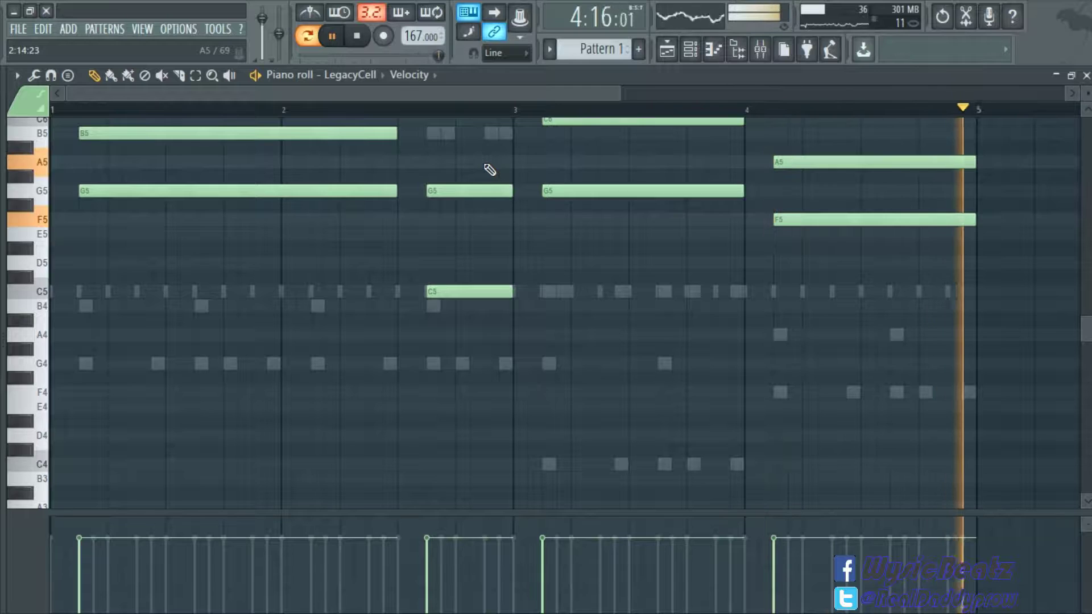
pyautogui.hotkey('ctrl', 'Up')
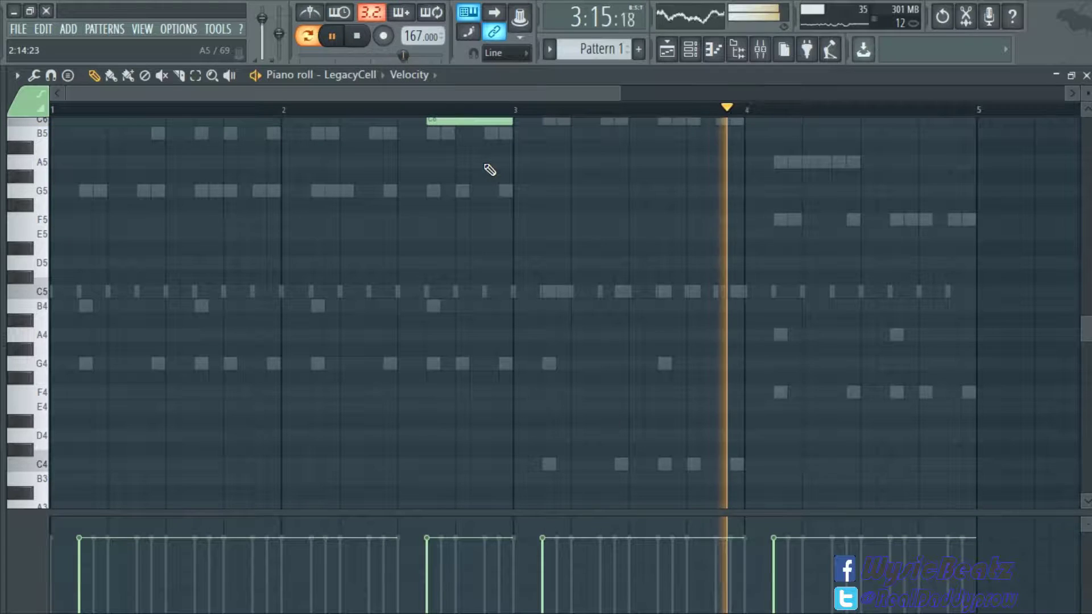
pyautogui.click(1070, 78)
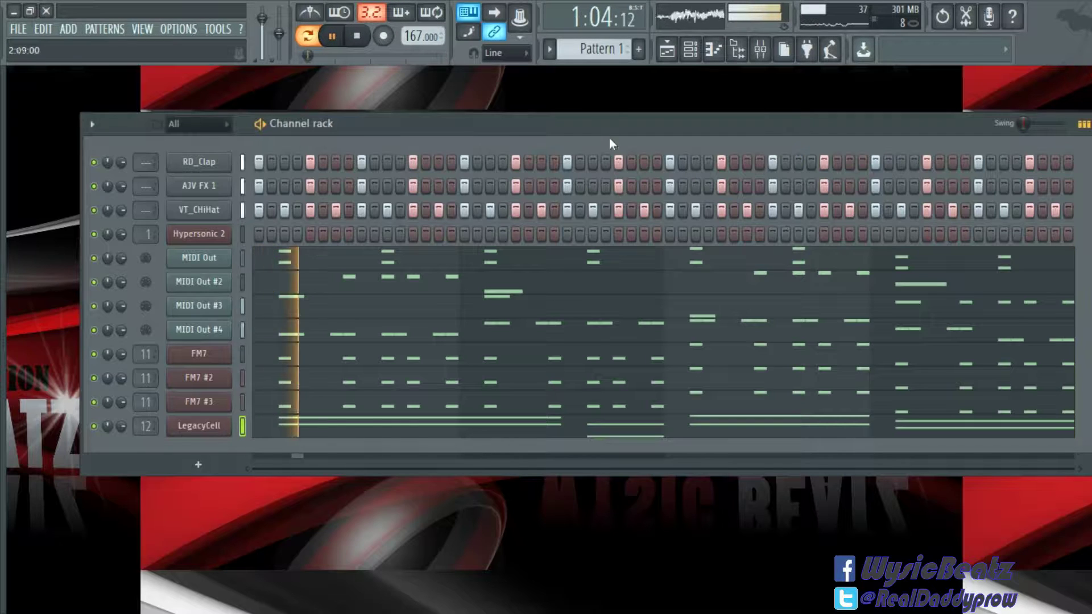
# - Raise the level of mixer insert 5 to 118% (4.0 dB) and close the mixer
pyautogui.click(760, 49)
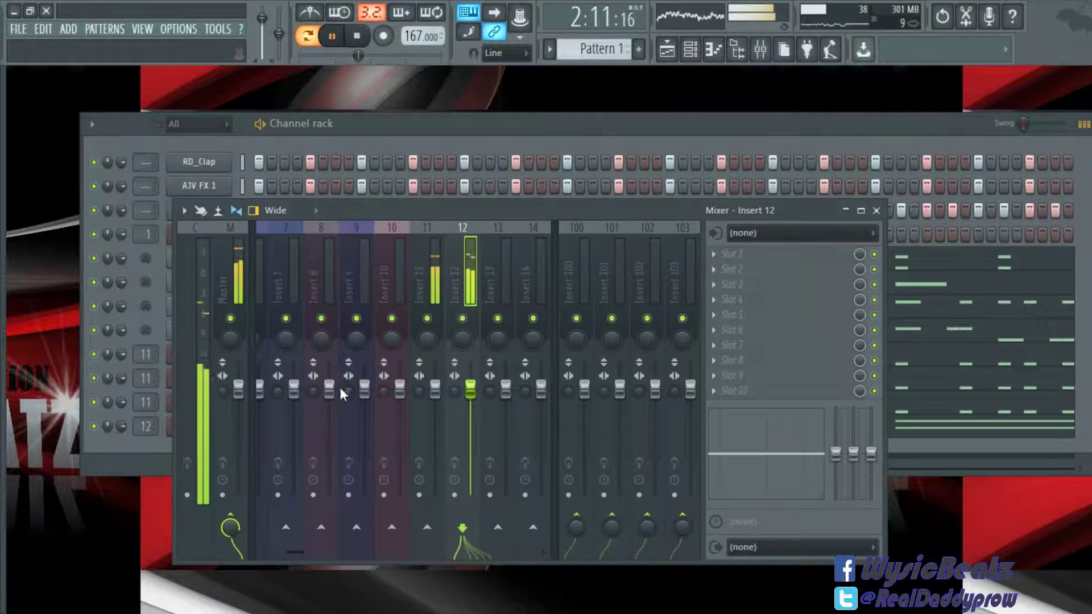
pyautogui.moveTo(294, 551); pyautogui.dragTo(264, 558)
pyautogui.click(423, 367)
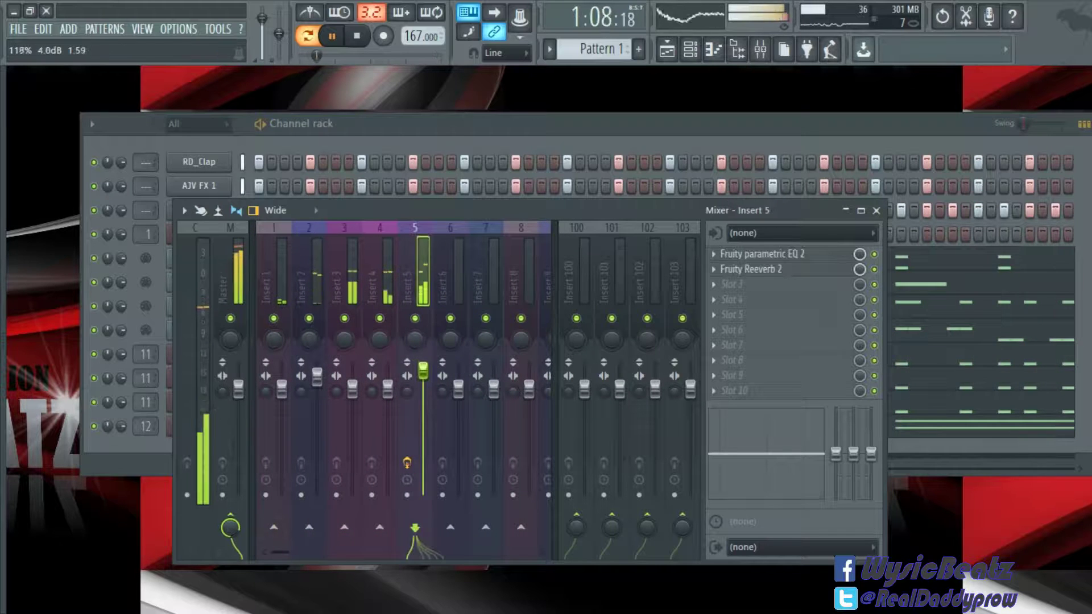
pyautogui.click(877, 212)
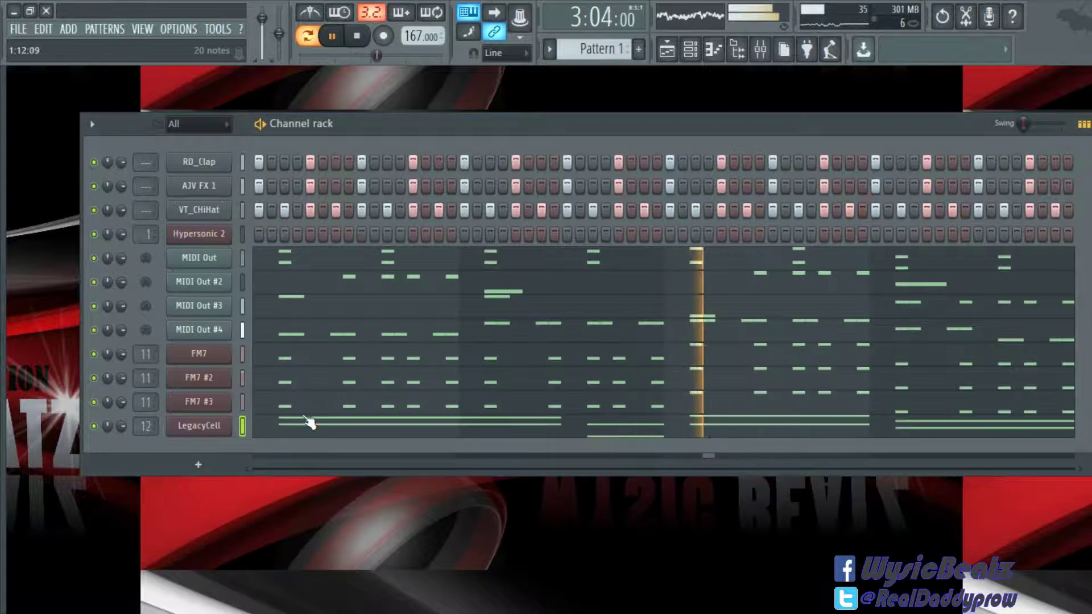
# - Lower the level of mixer insert 12 slightly, close the mixer and toggle the LegacyCell channel's mute
pyautogui.click(760, 50)
pyautogui.moveTo(295, 552); pyautogui.dragTo(296, 552)
pyautogui.moveTo(451, 390); pyautogui.dragTo(451, 406)
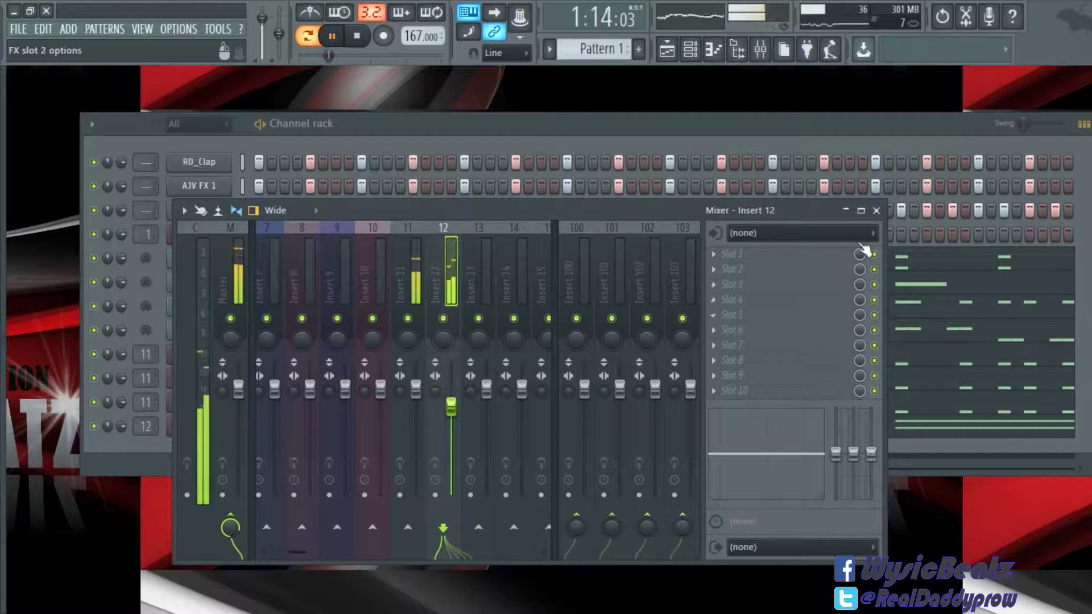
pyautogui.click(879, 212)
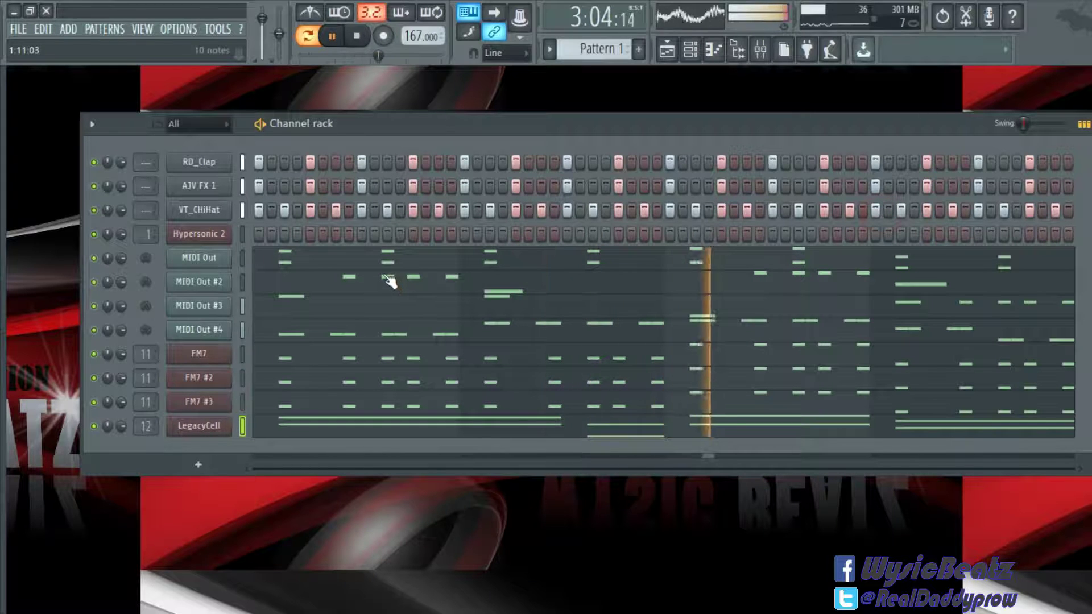
pyautogui.click(94, 426)
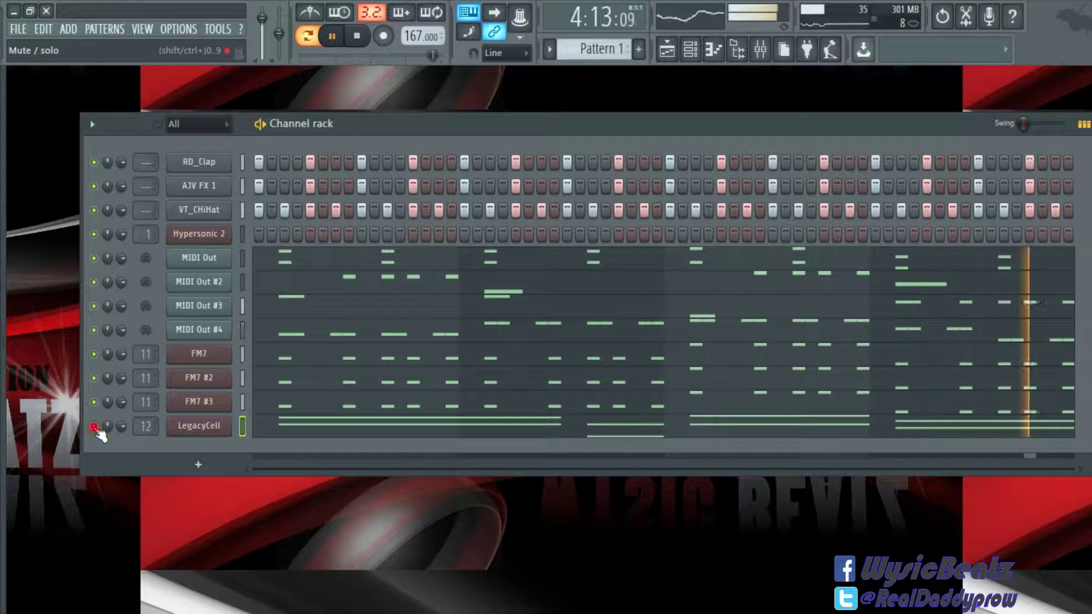
# - Collapse the browser's folder tree, stop playback and open the Pro-WysicBeatz sample folder
pyautogui.hotkey('alt', 'F8')
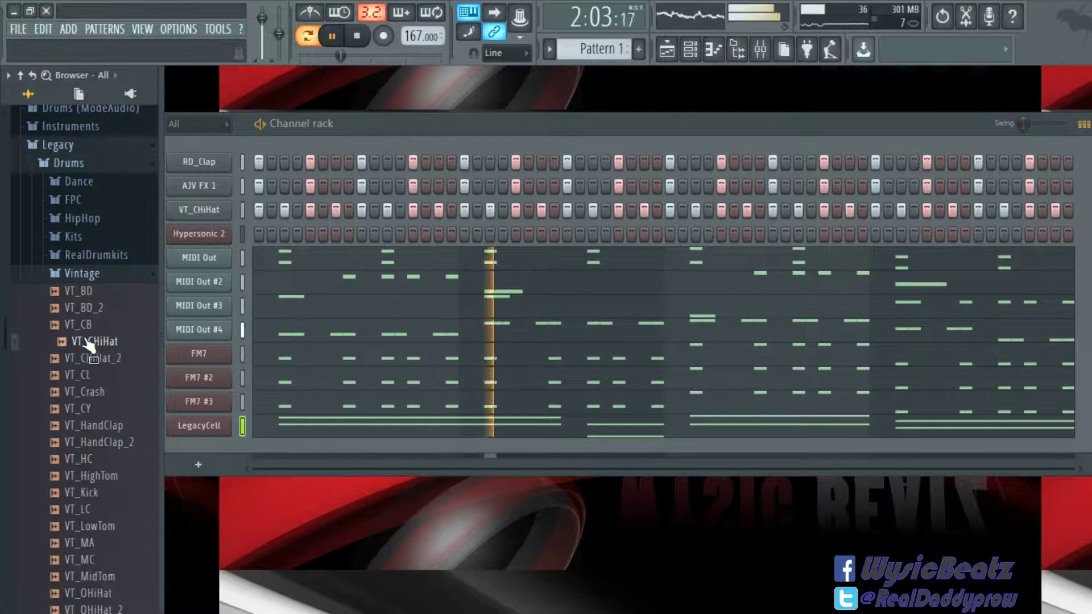
pyautogui.click(21, 75)
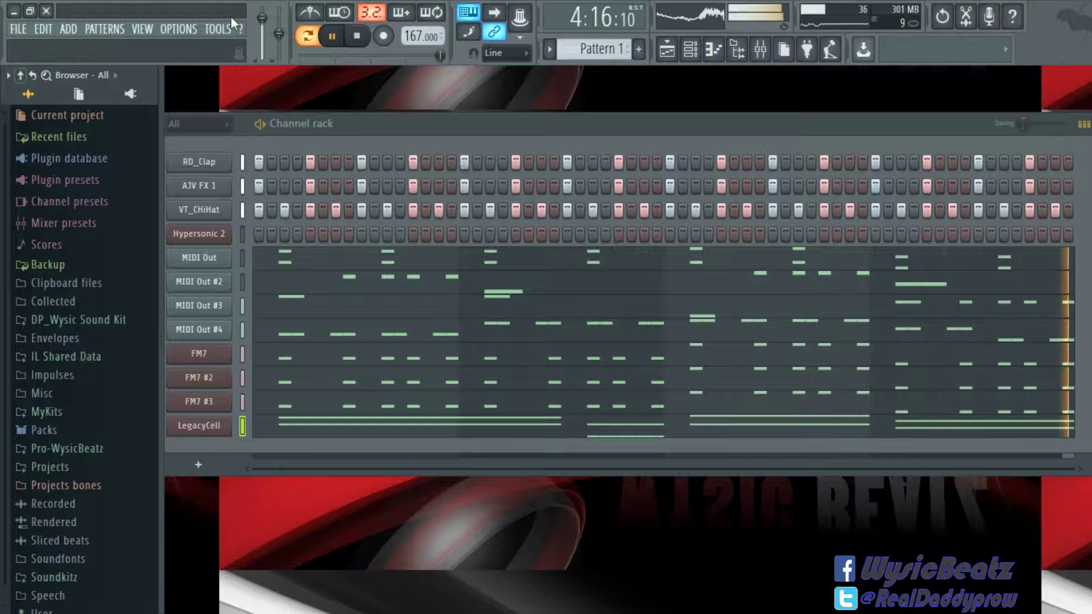
pyautogui.hotkey('alt', 'F8')
pyautogui.click(356, 35)
pyautogui.hotkey('alt', 'F8')
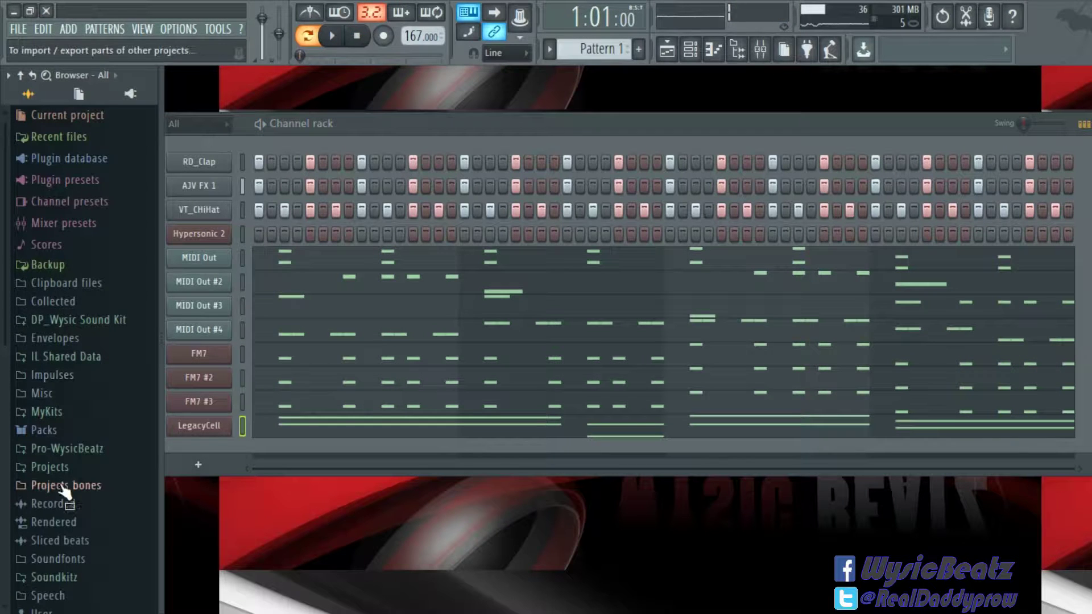
pyautogui.click(79, 451)
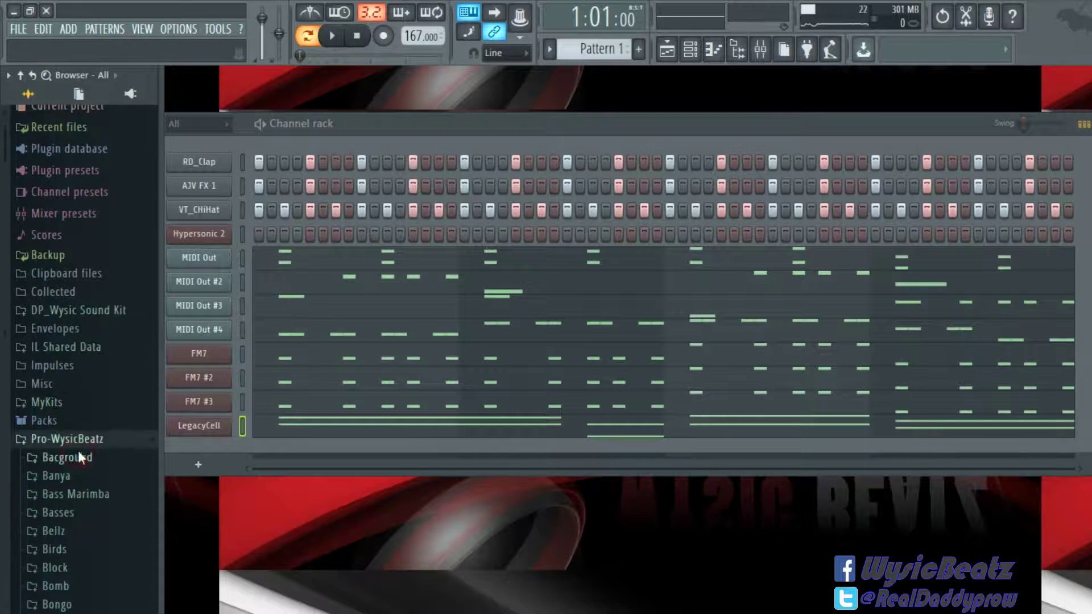
# - Open the SN1 folder and add the SN1 4 DUB OHS sample as a new channel below VT_CHiHat
pyautogui.scroll(-9, 92, 508)
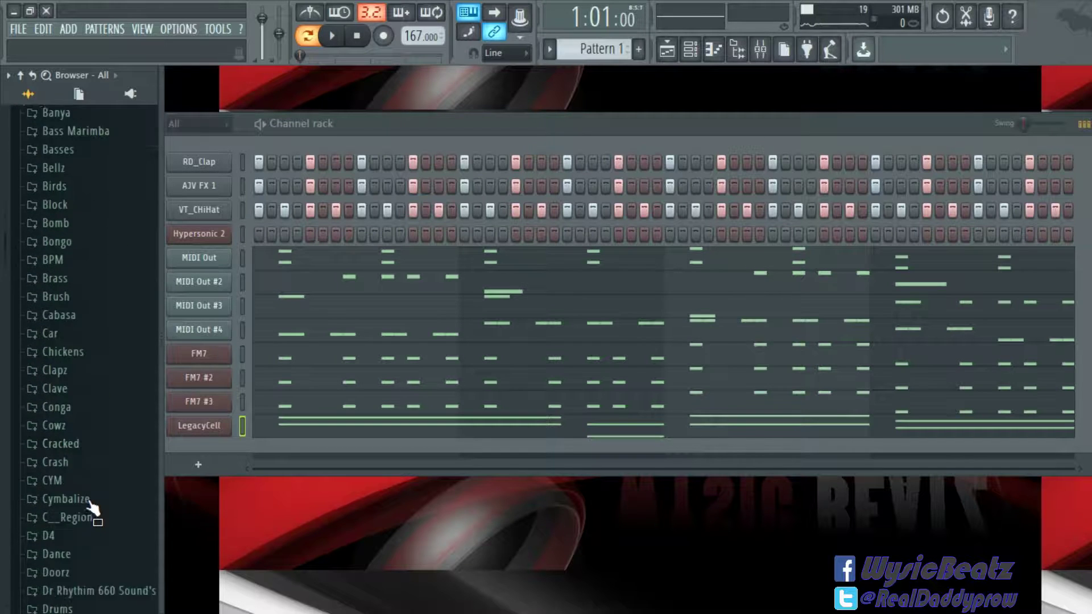
pyautogui.scroll(-6, 91, 508)
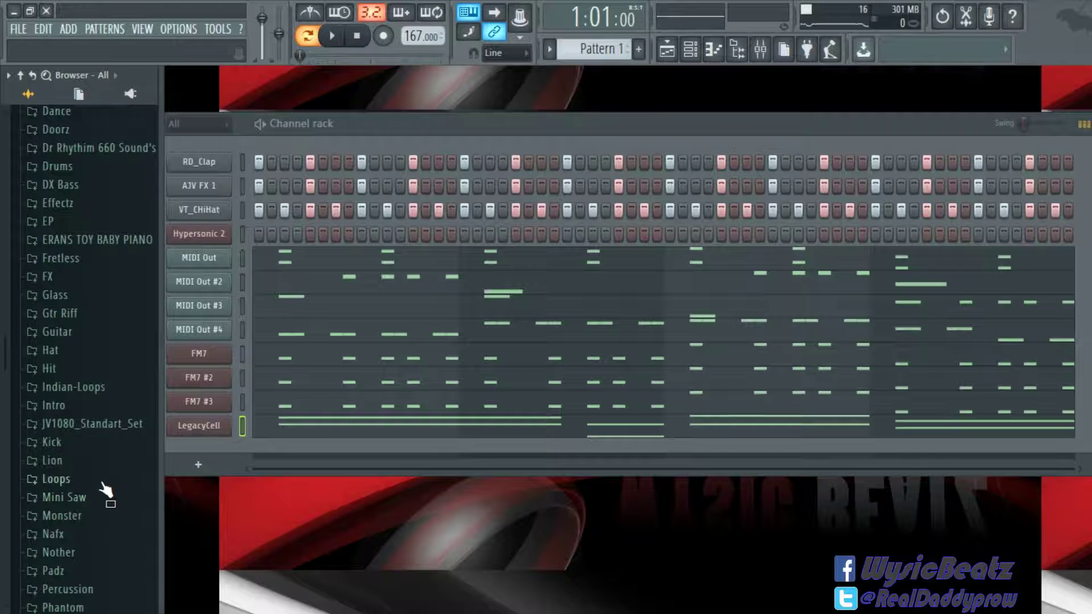
pyautogui.scroll(-6, 103, 484)
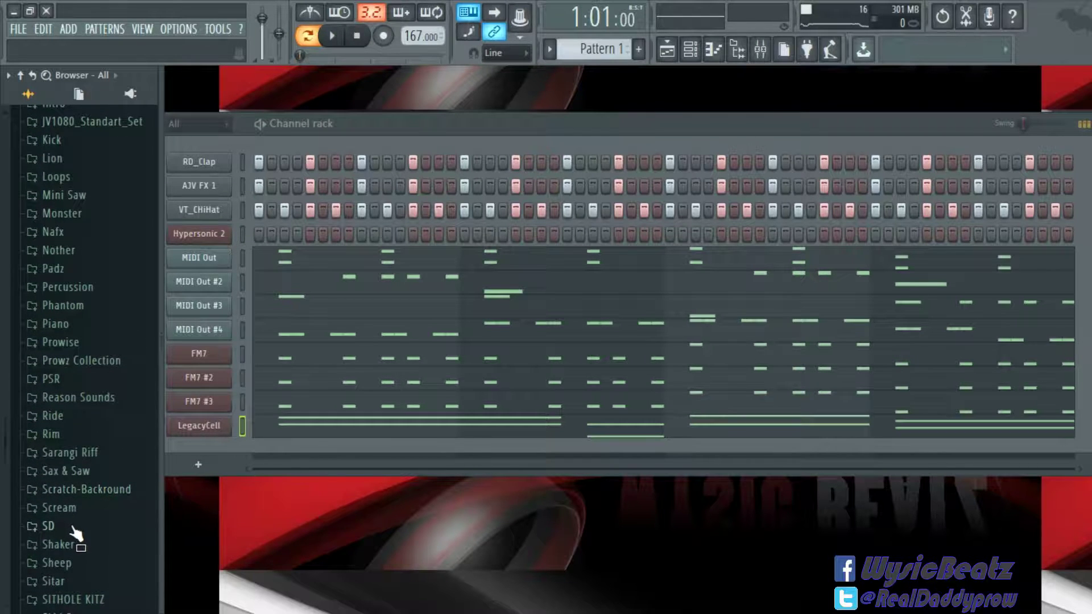
pyautogui.scroll(-2, 76, 534)
pyautogui.click(67, 556)
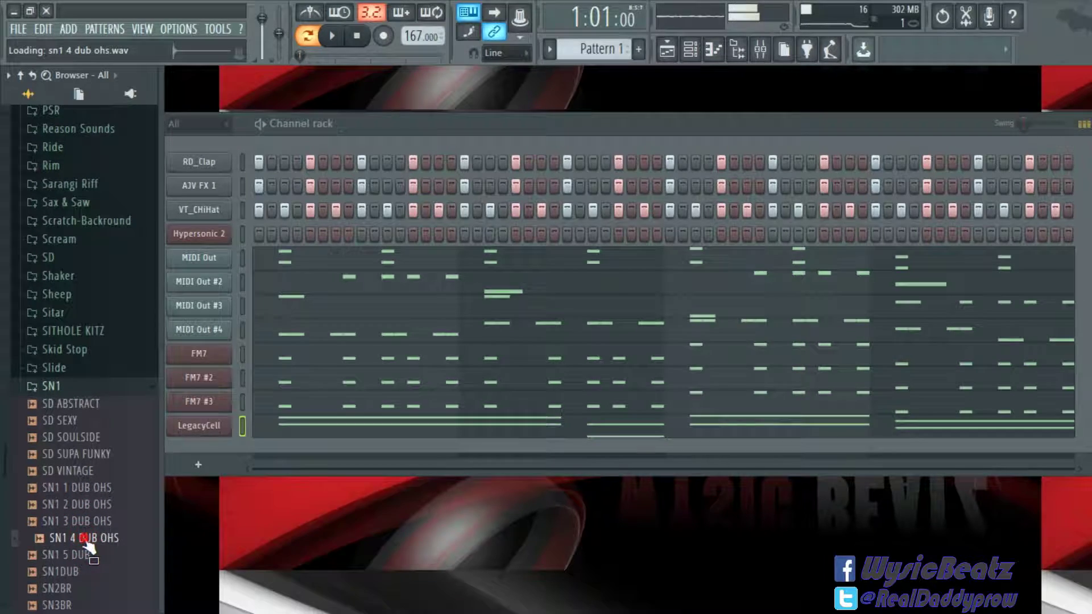
pyautogui.moveTo(89, 545); pyautogui.dragTo(282, 230)
pyautogui.moveTo(213, 220); pyautogui.dragTo(208, 223)
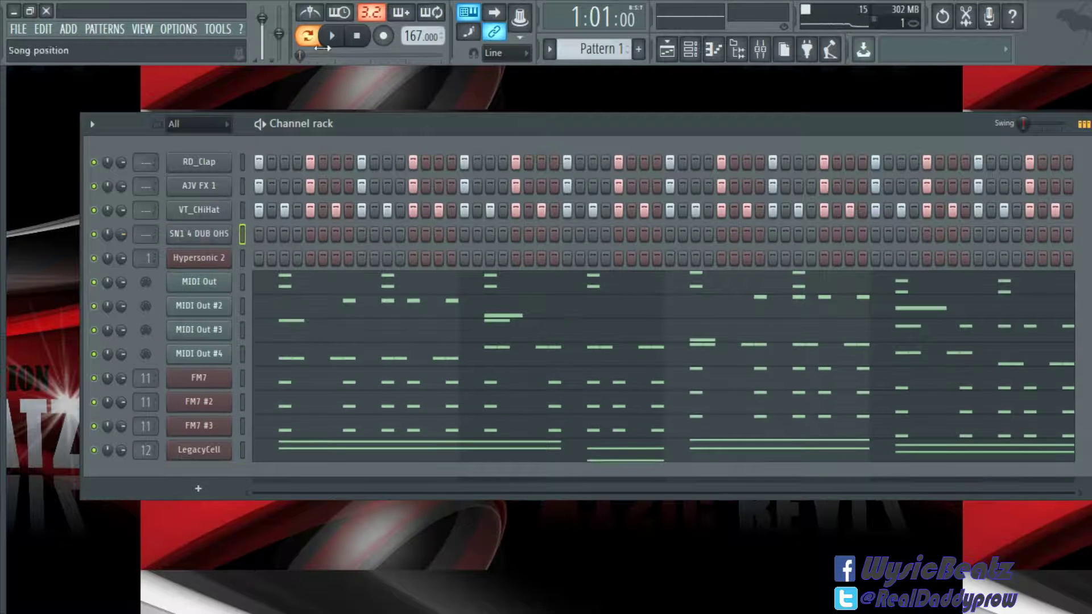
# - With the pattern playing, place SN1 4 DUB OHS hits on steps 8 and 11 of bar 1, trying further positions after them
pyautogui.press('space')
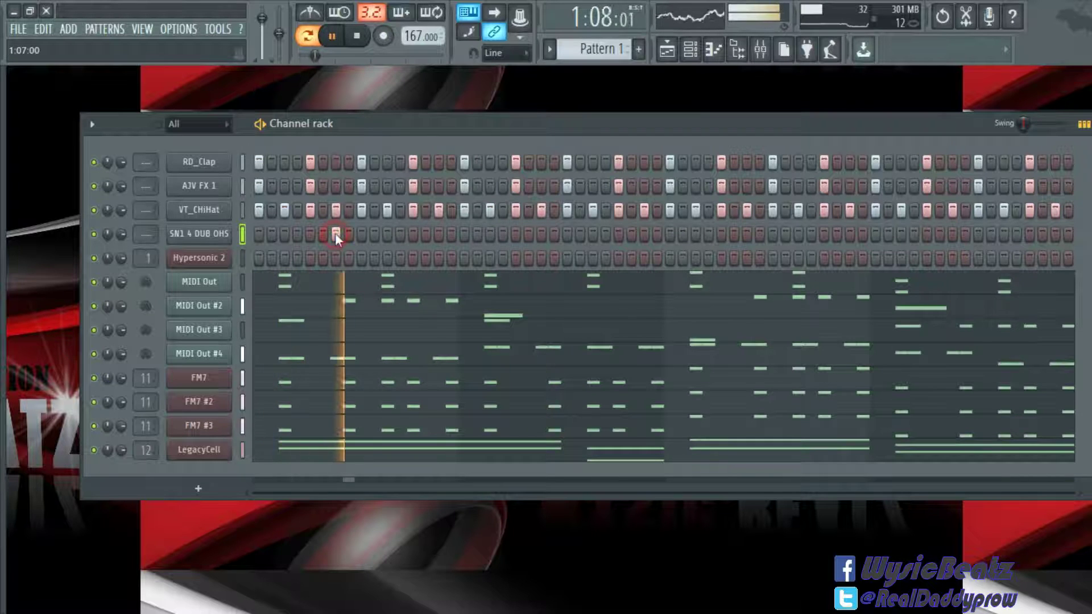
pyautogui.click(348, 234)
pyautogui.click(375, 234)
pyautogui.rightClick(376, 234)
pyautogui.click(386, 234)
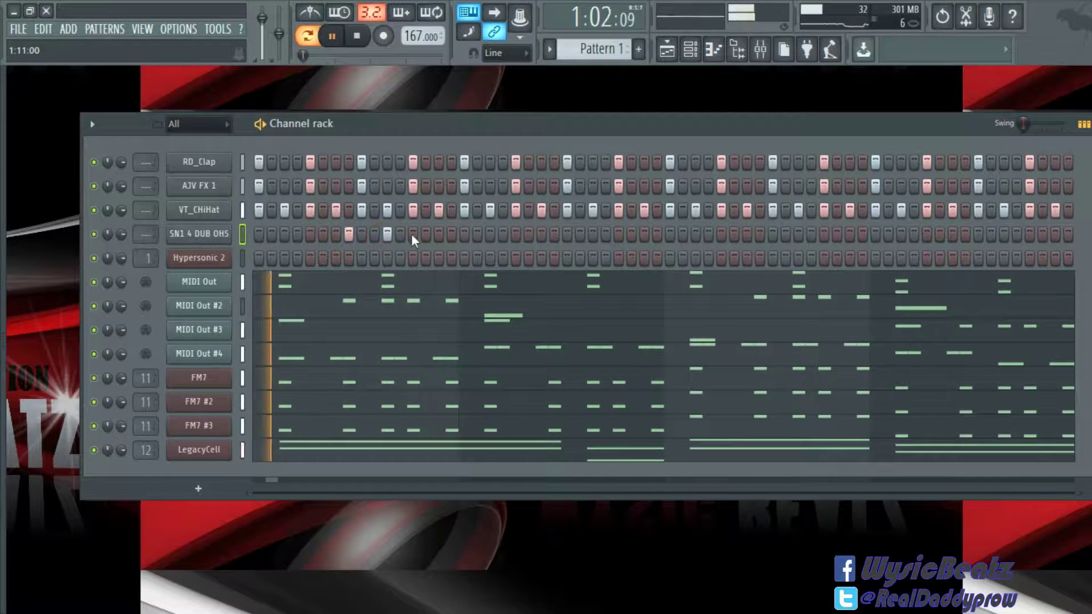
pyautogui.click(427, 236)
pyautogui.rightClick(426, 235)
pyautogui.press('space')
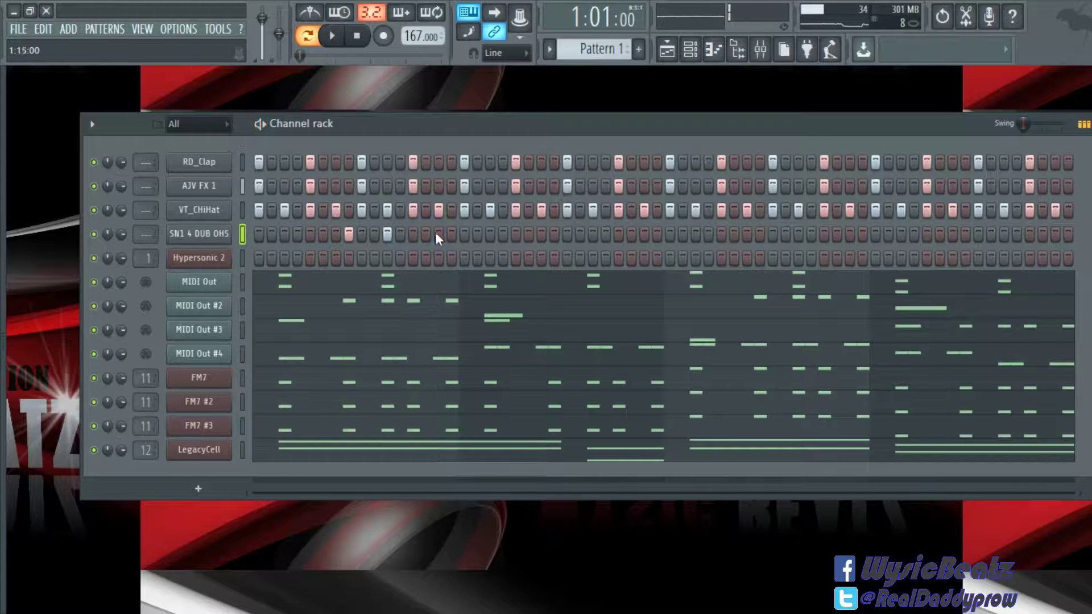
pyautogui.rightClick(438, 235)
pyautogui.press('space')
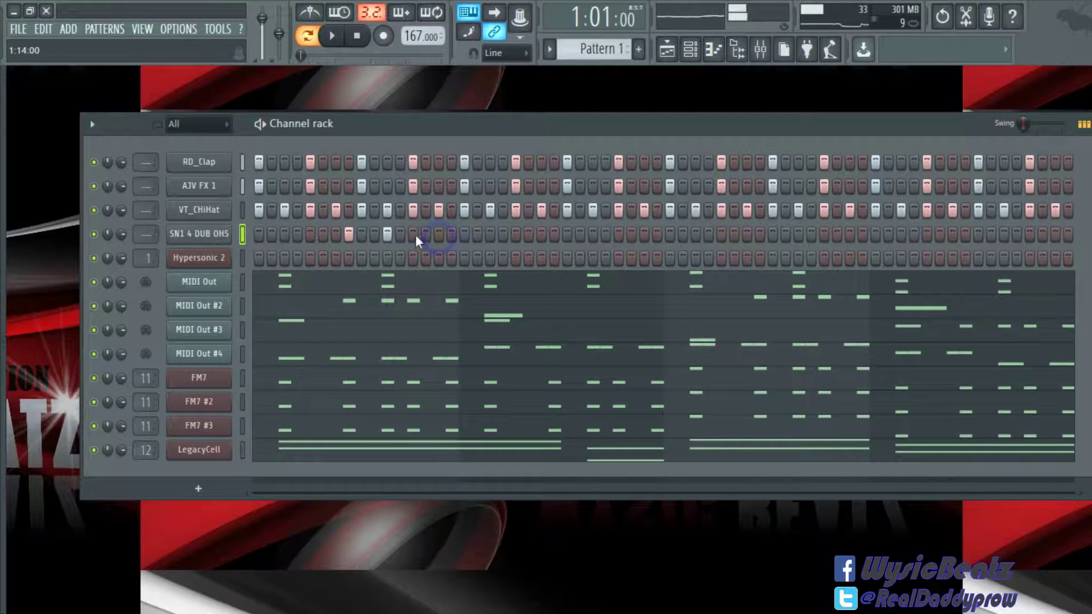
# - Add SN1 4 DUB OHS hits on steps 13 and 16 of bar 1 and step 3 of bar 2, replaying the pattern
pyautogui.click(452, 235)
pyautogui.press('space')
pyautogui.press('space')
pyautogui.click(490, 235)
pyautogui.press('space')
pyautogui.press('space')
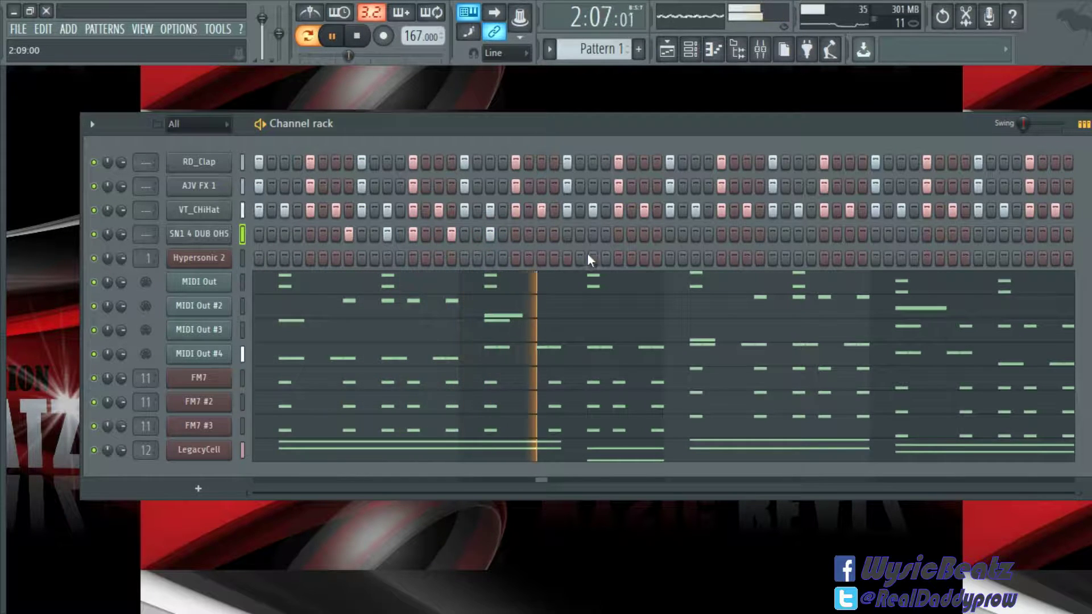
# - Add SN1 4 DUB OHS hits on step 11 of bar 2 and steps 3 and 8 of bar 3
pyautogui.press('space')
pyautogui.press('space')
pyautogui.click(594, 235)
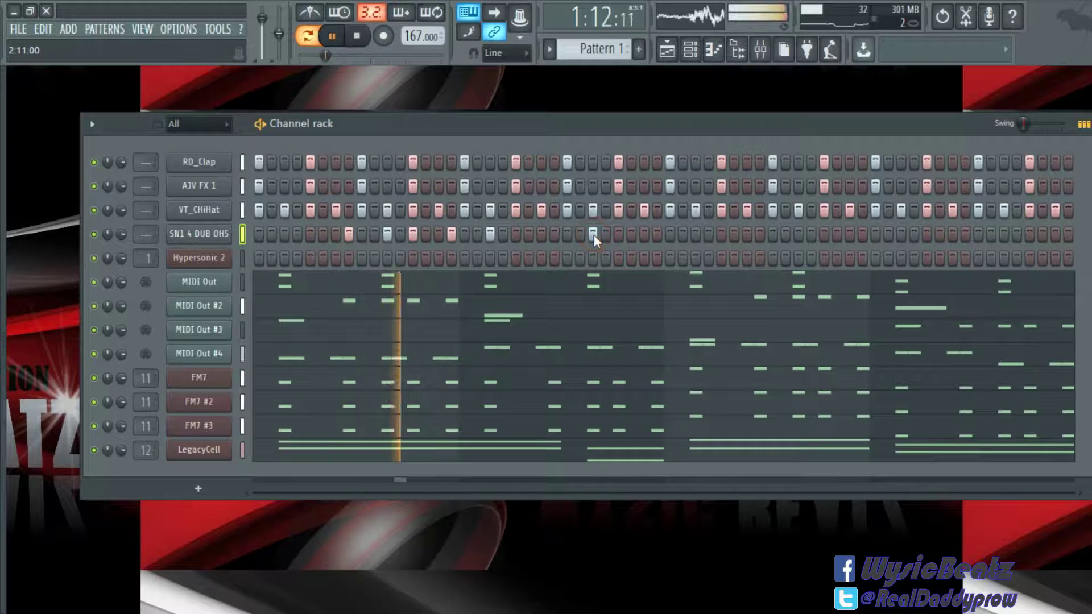
pyautogui.click(670, 234)
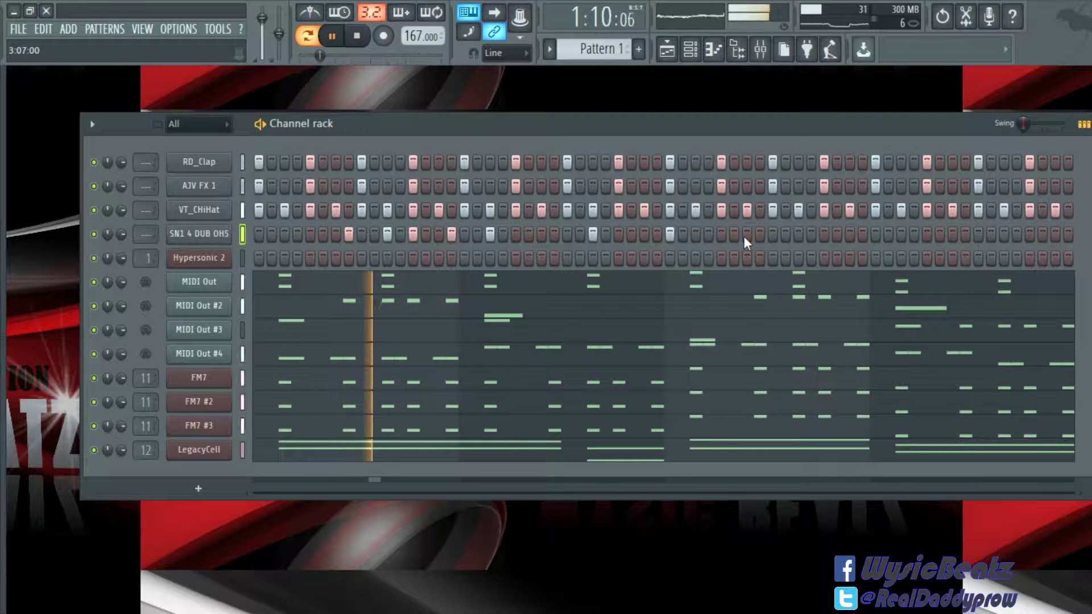
pyautogui.click(758, 235)
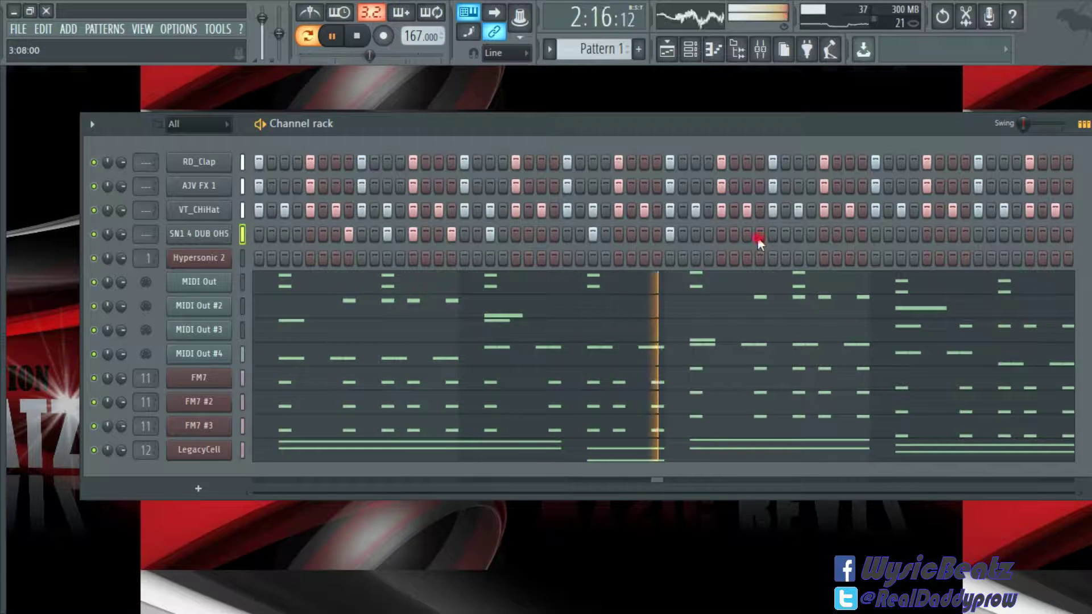
pyautogui.press('space')
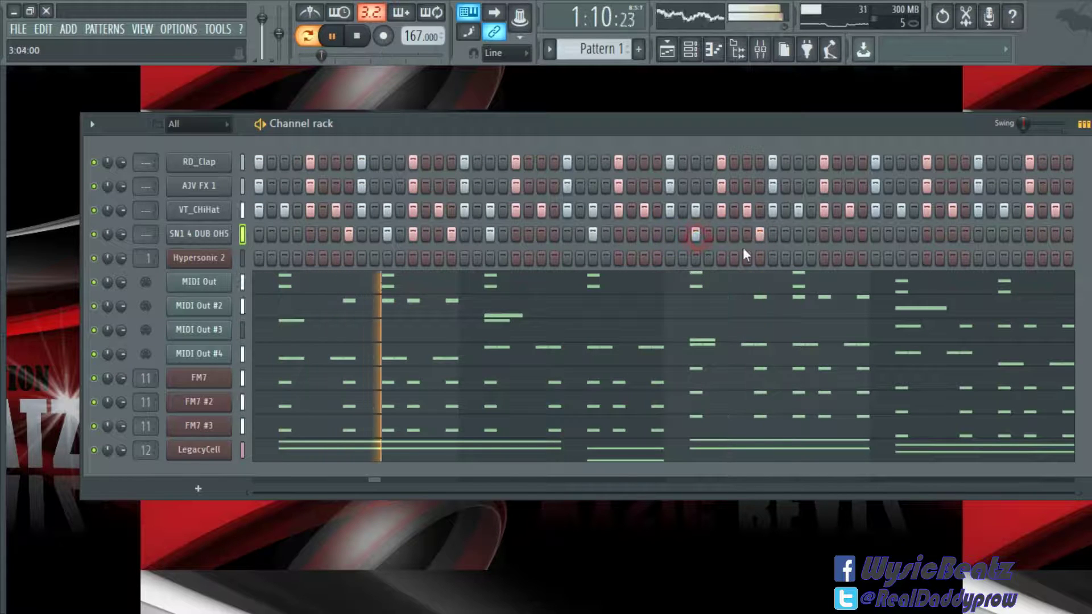
# - Add SN1 4 DUB OHS hits on steps 11, 13 and 16 of bar 3, steps 3 and 11 of bar 4, and step 3 of bar 1
pyautogui.click(799, 234)
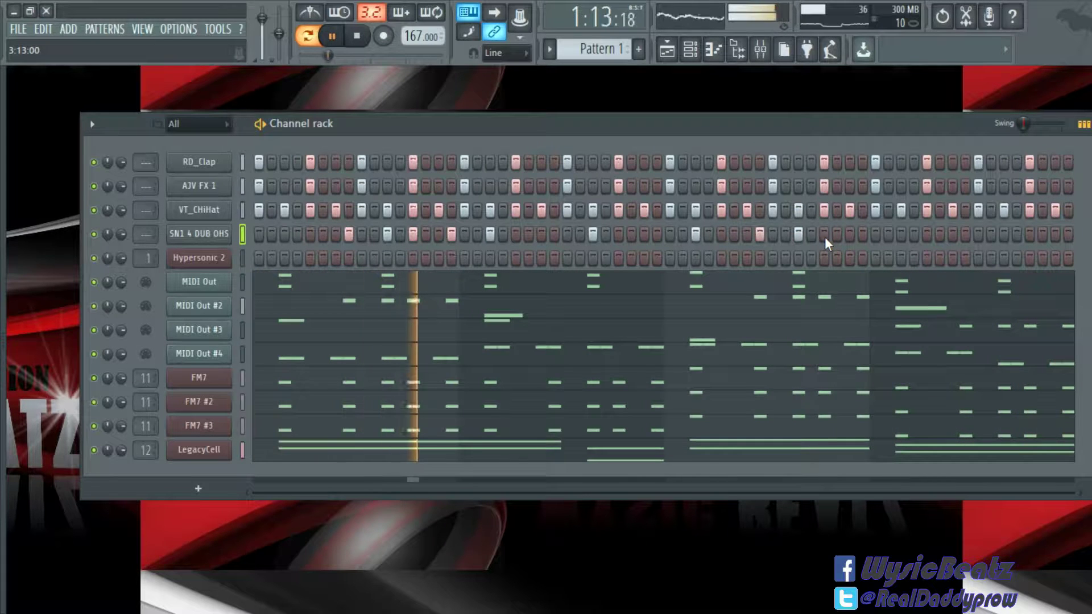
pyautogui.click(861, 236)
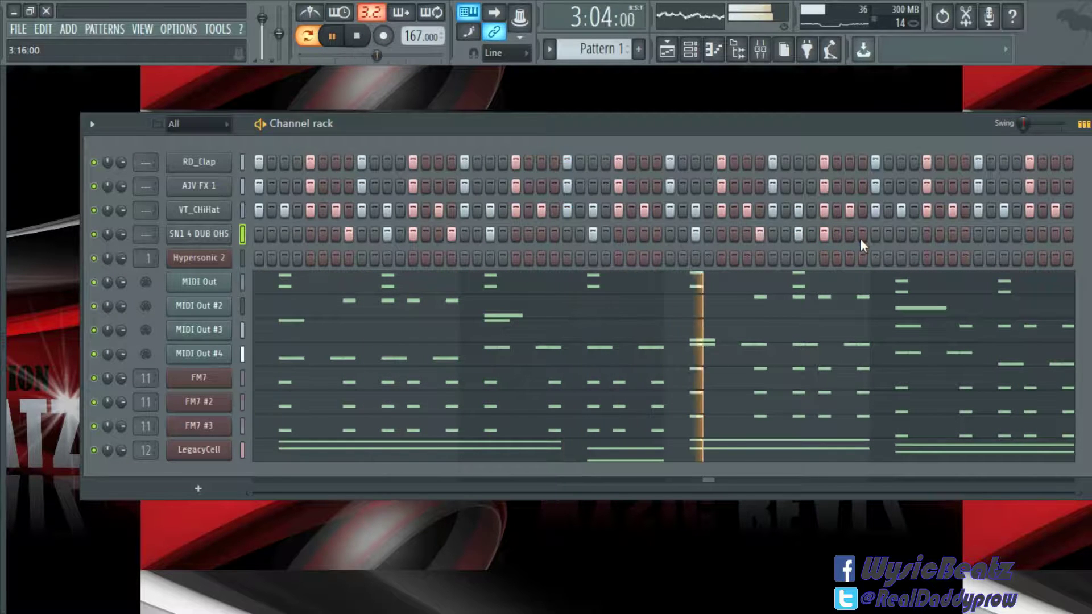
pyautogui.click(899, 234)
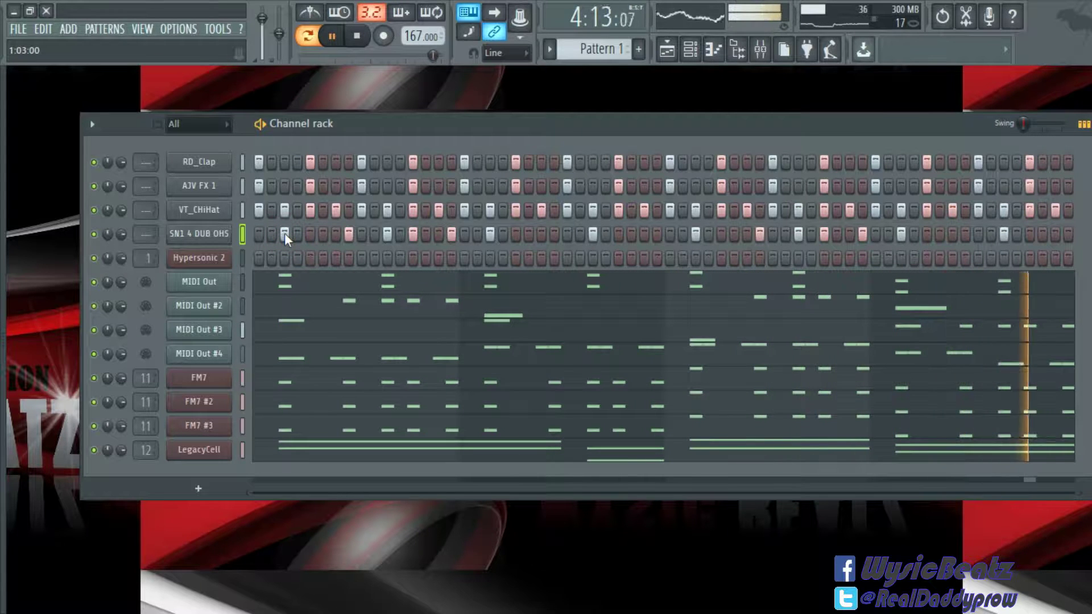
# - Close the SN1 sample folder in the browser and open the PSR folder
pyautogui.moveTo(3, 420)
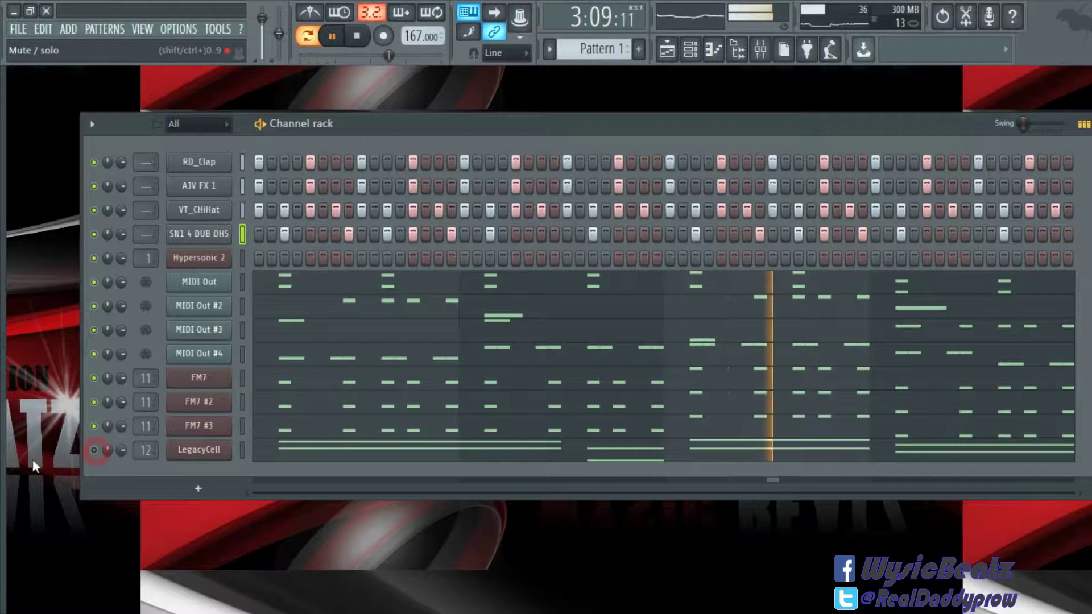
pyautogui.moveTo(3, 466)
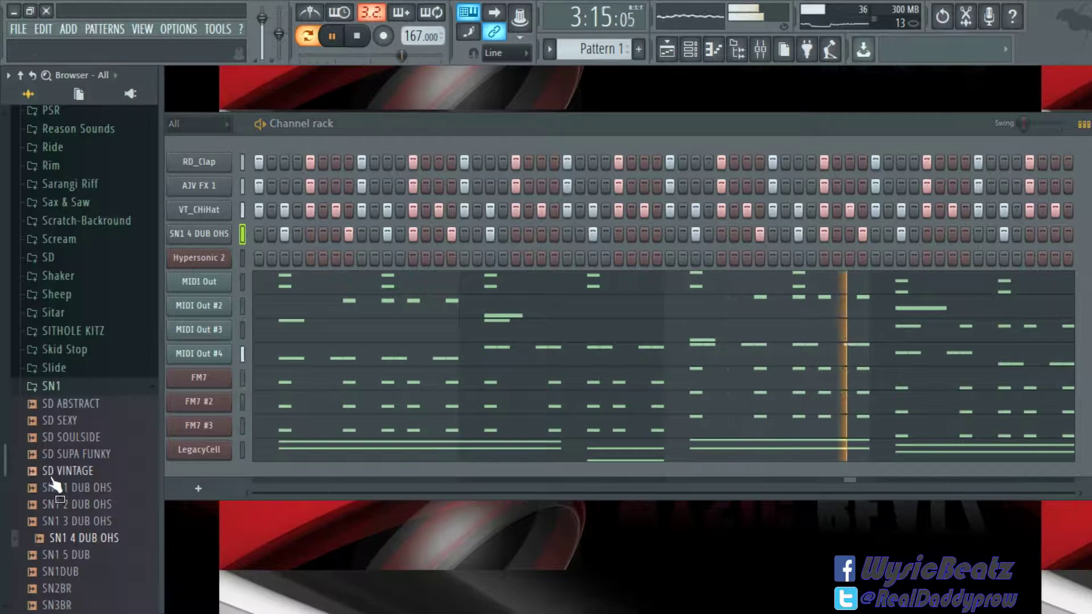
pyautogui.click(66, 386)
pyautogui.scroll(3, 81, 377)
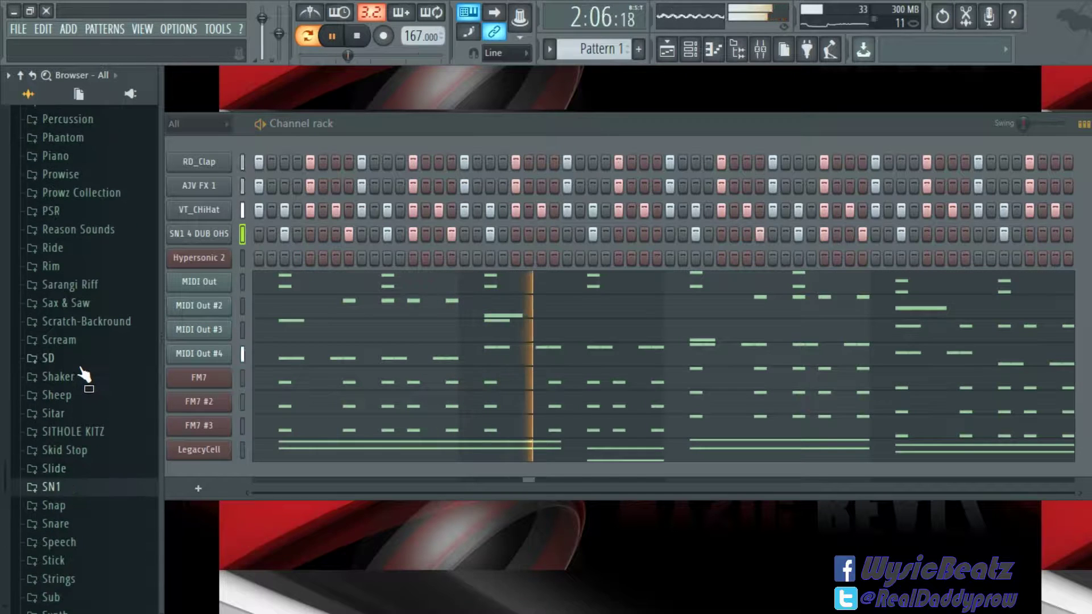
pyautogui.scroll(2, 84, 367)
pyautogui.scroll(5, 84, 367)
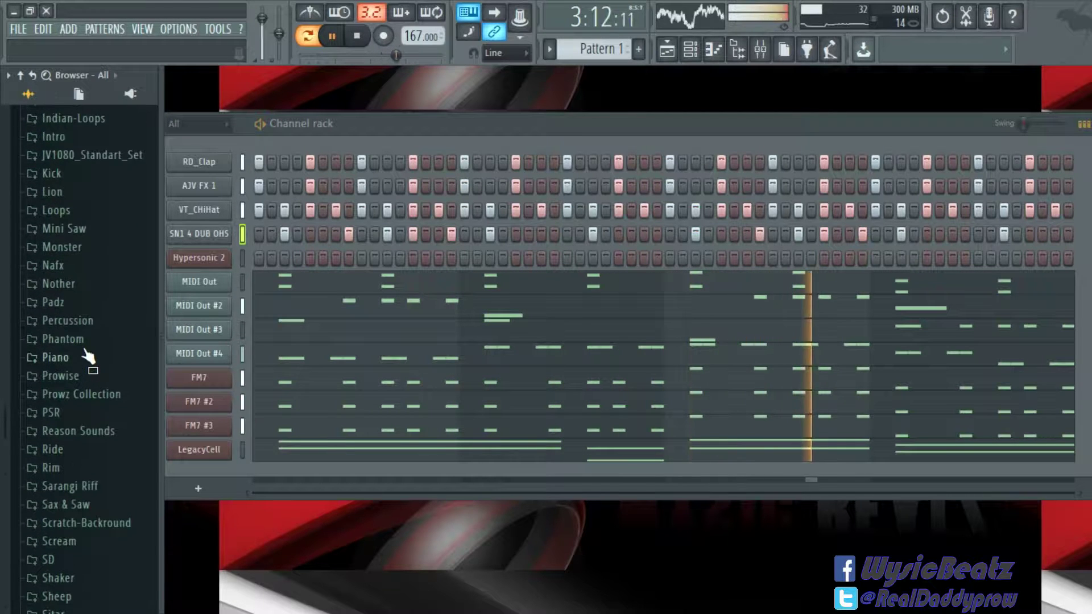
pyautogui.click(59, 411)
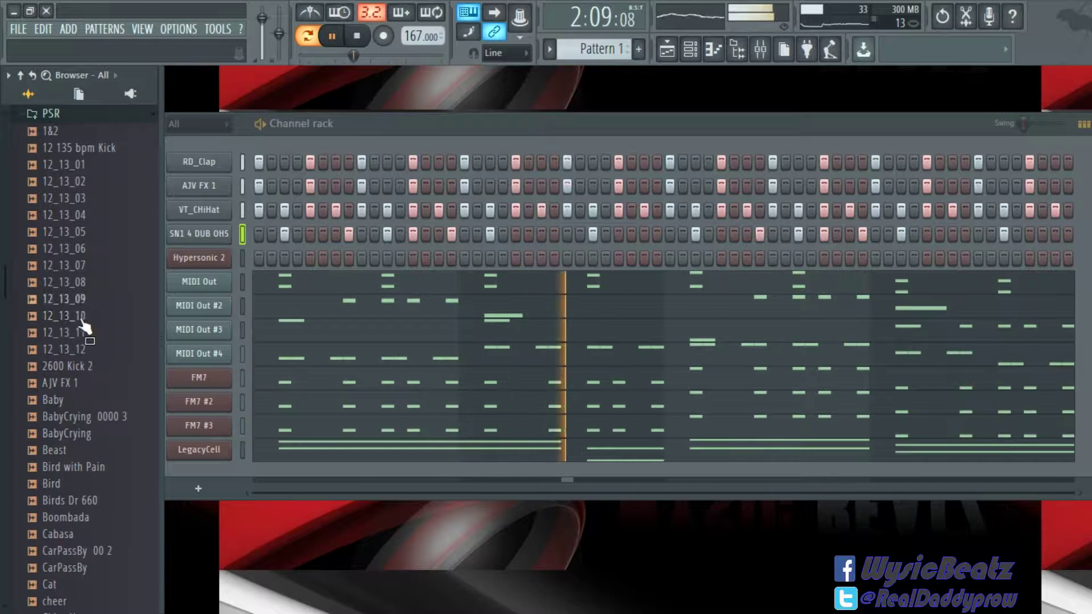
# - Load the E SN 1_01 sample from the PSR folder as a new channel below SN1 4 DUB OHS
pyautogui.scroll(-12, 93, 427)
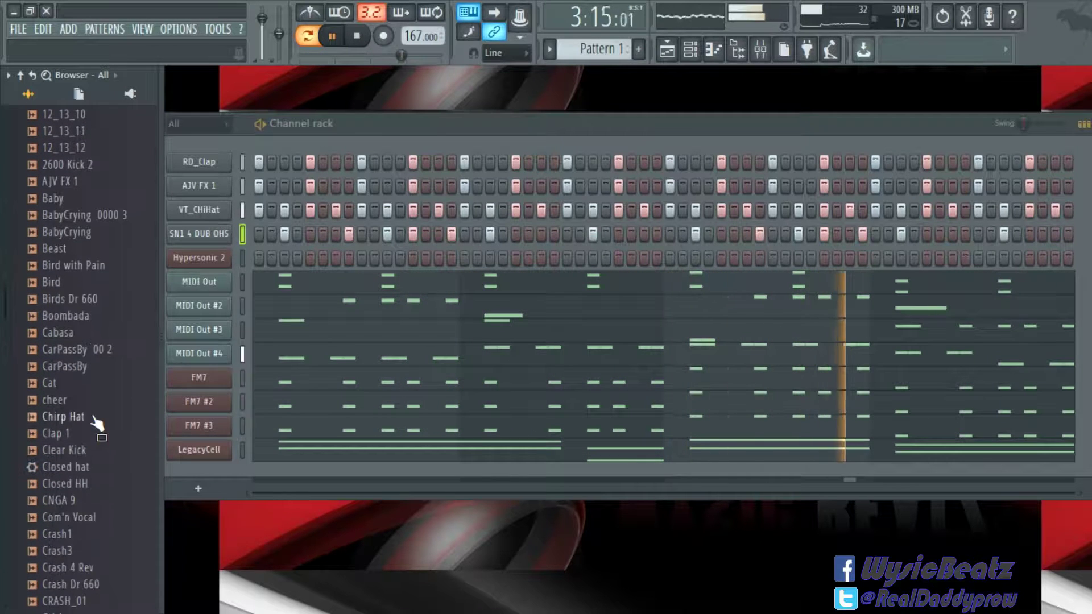
pyautogui.scroll(-20, 97, 438)
pyautogui.click(71, 402)
pyautogui.moveTo(71, 403); pyautogui.dragTo(197, 245)
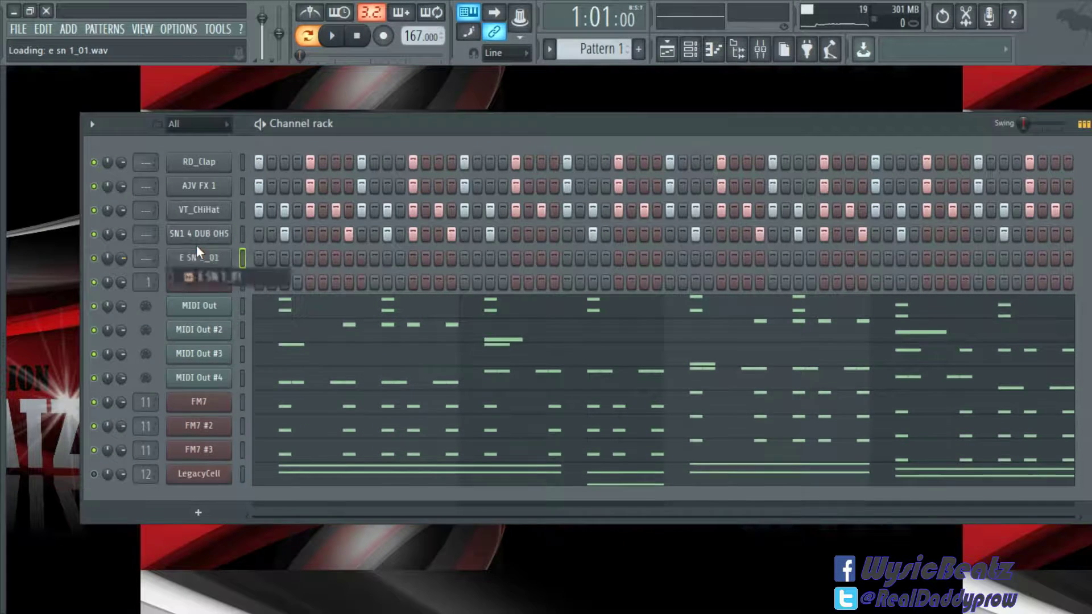
pyautogui.moveTo(3, 326)
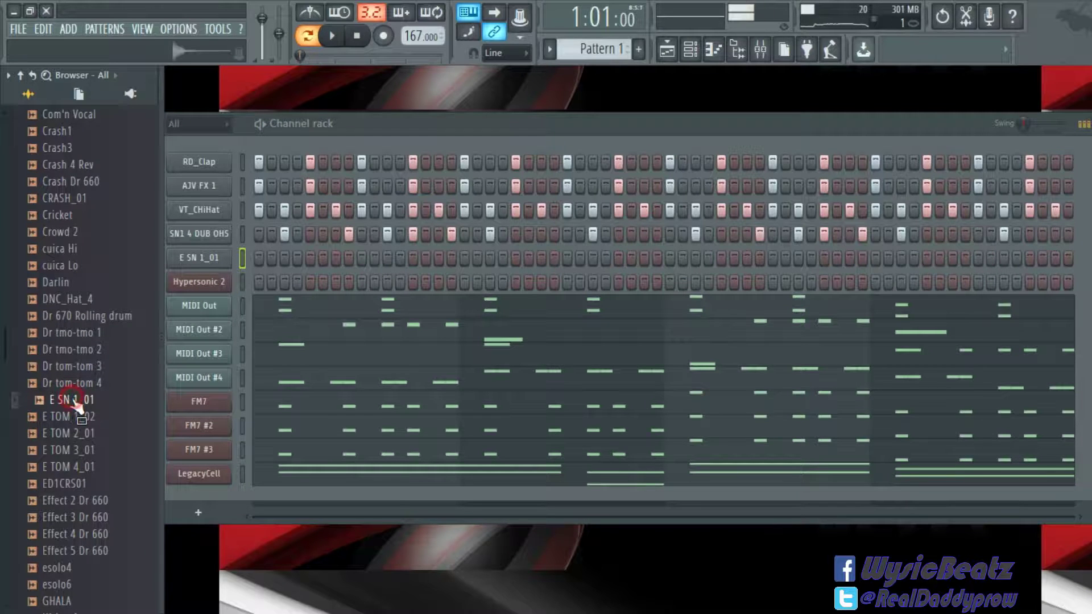
pyautogui.moveTo(74, 421); pyautogui.dragTo(273, 288)
# - Add E SN 1_01 hits on steps 3, 4, 8 and 11 of bar 1 and set its channel volume to about 90%
pyautogui.click(284, 259)
pyautogui.press('space')
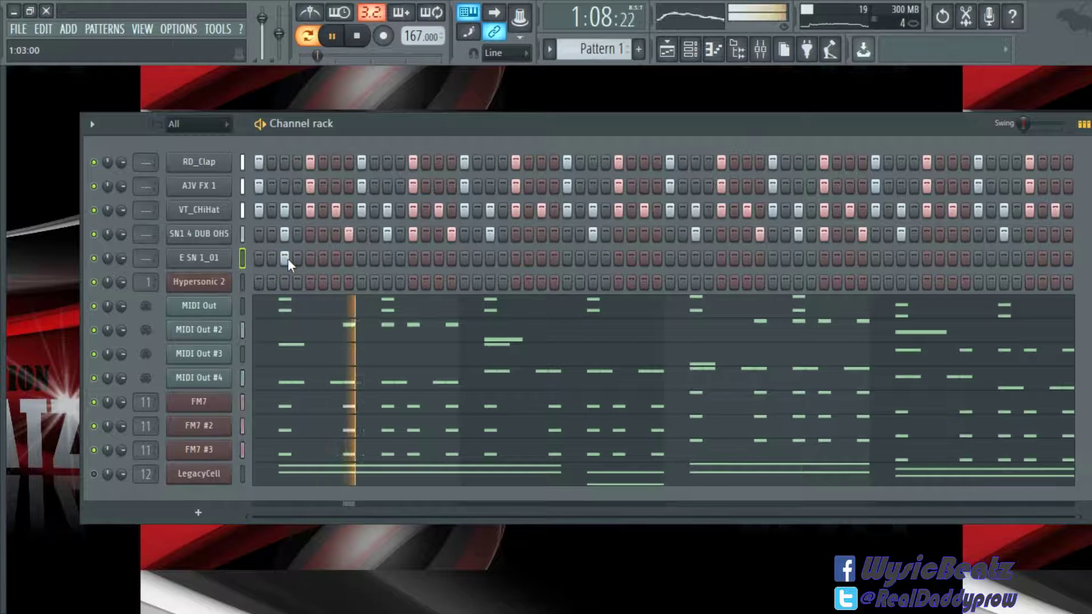
pyautogui.click(297, 258)
pyautogui.click(348, 258)
pyautogui.press('space')
pyautogui.press('space')
pyautogui.click(396, 259)
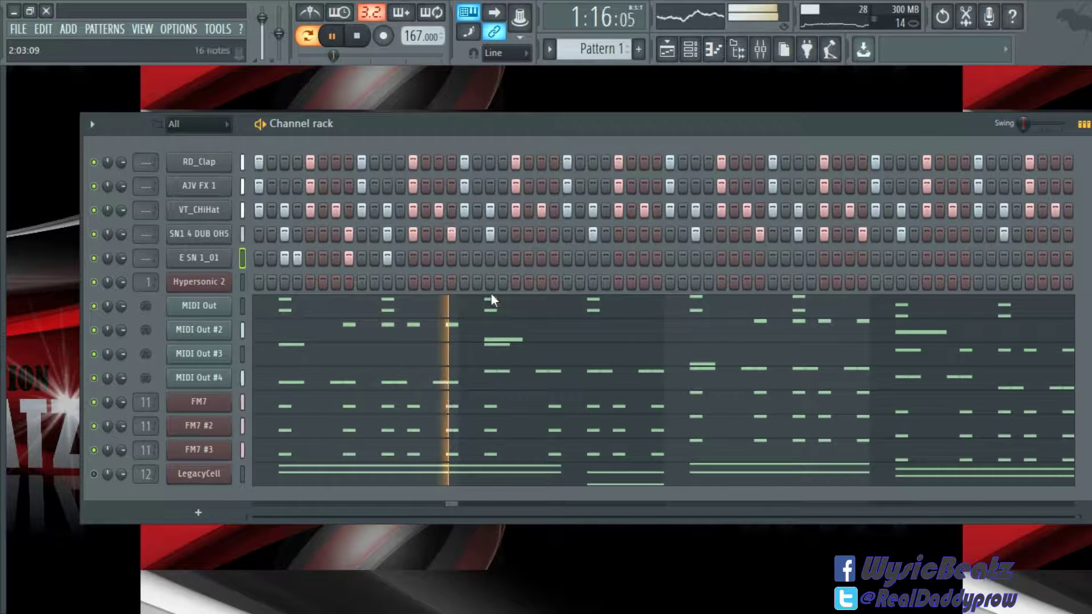
pyautogui.press('space')
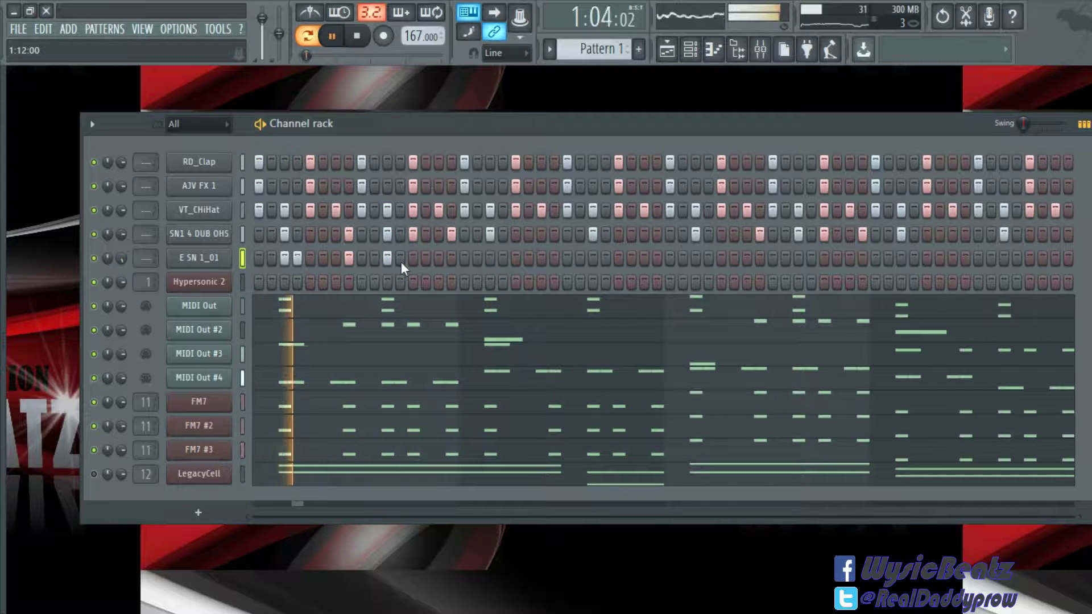
pyautogui.moveTo(121, 260); pyautogui.dragTo(121, 271)
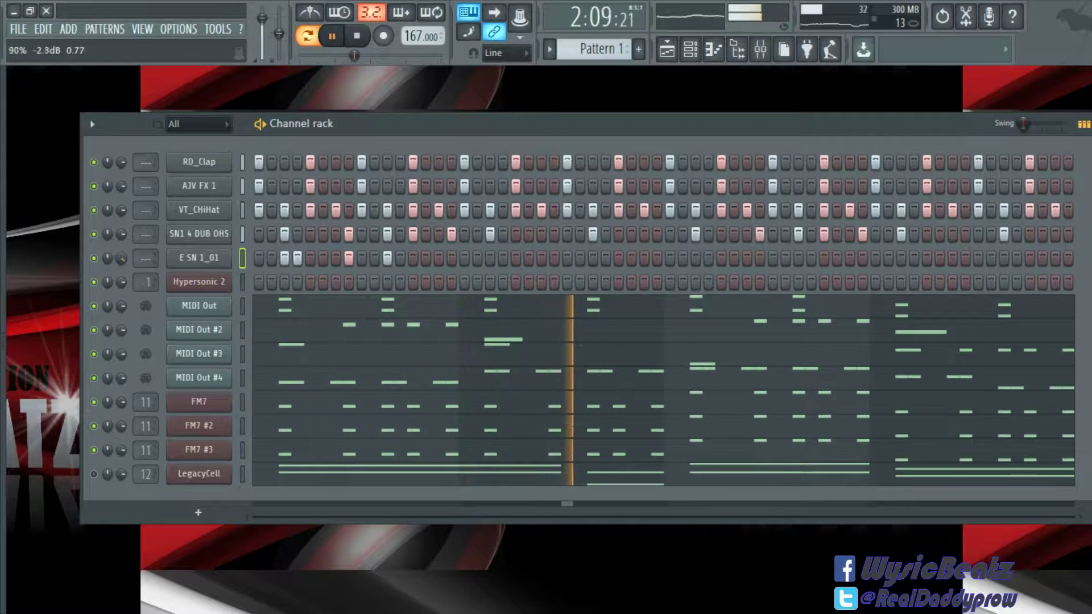
# - Add E SN 1_01 hits on step 3 of bar 2, steps 3, 4, 8 and 13 of bar 3, and step 3 of bar 4
pyautogui.click(489, 258)
pyautogui.press('space')
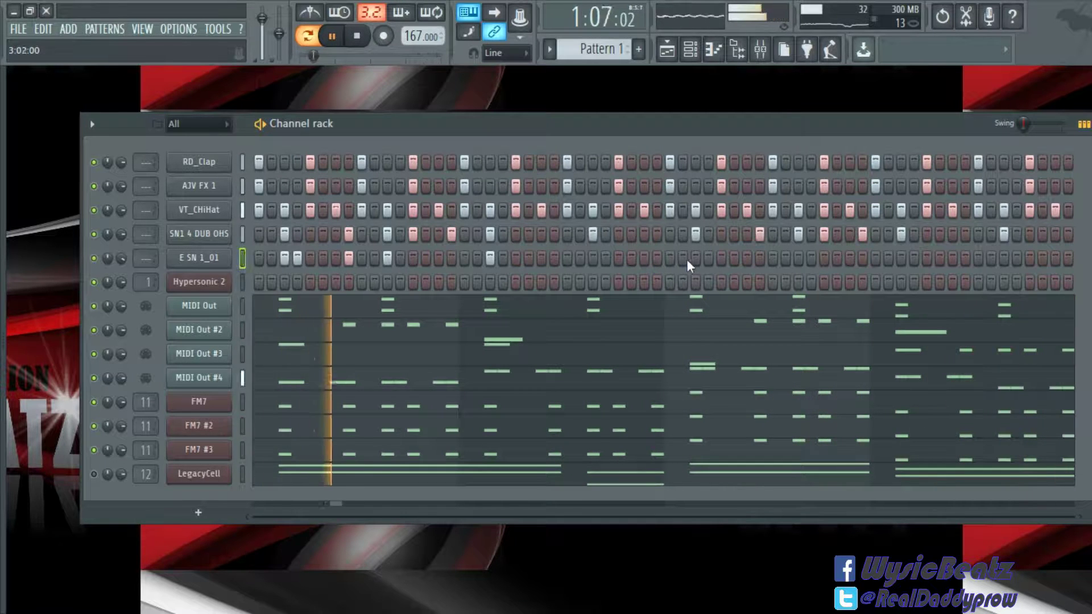
pyautogui.click(760, 258)
pyautogui.click(799, 259)
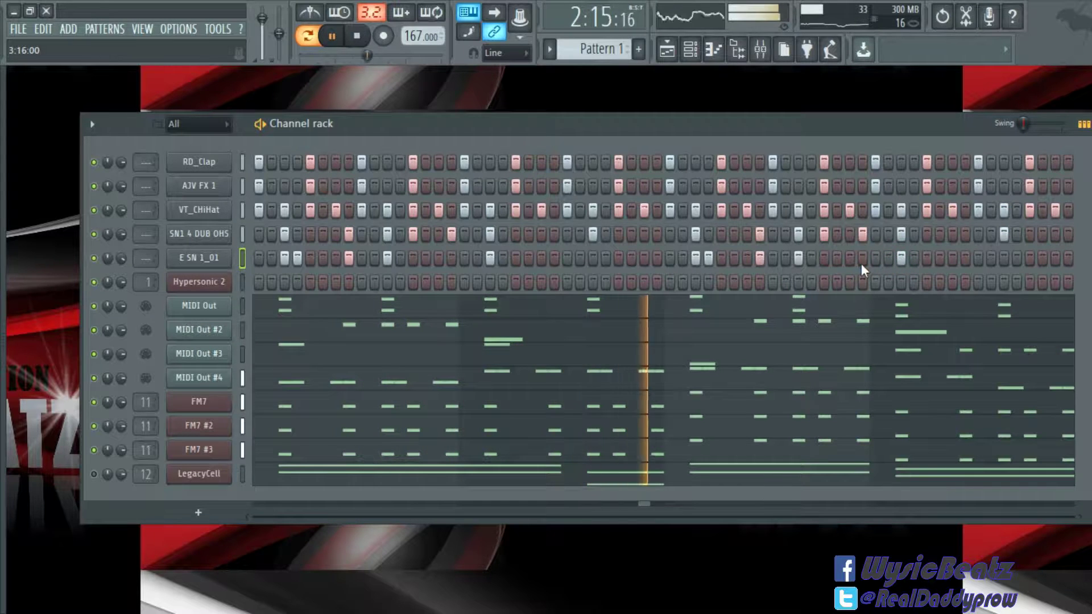
pyautogui.click(825, 260)
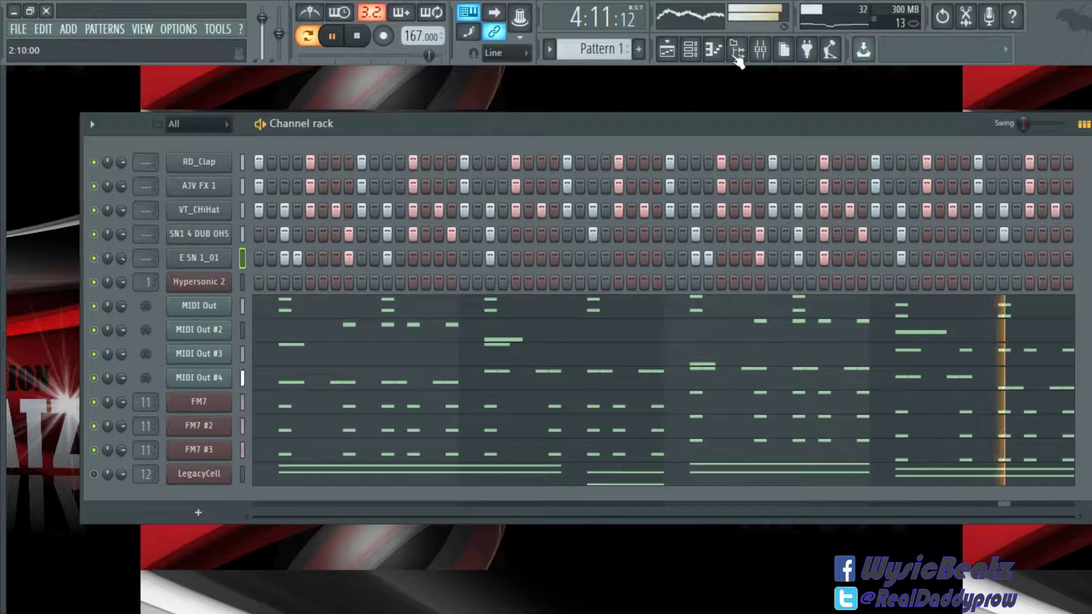
# - Load Fruity Blood Overdrive into the first effect slot of mixer Insert 2
pyautogui.click(760, 49)
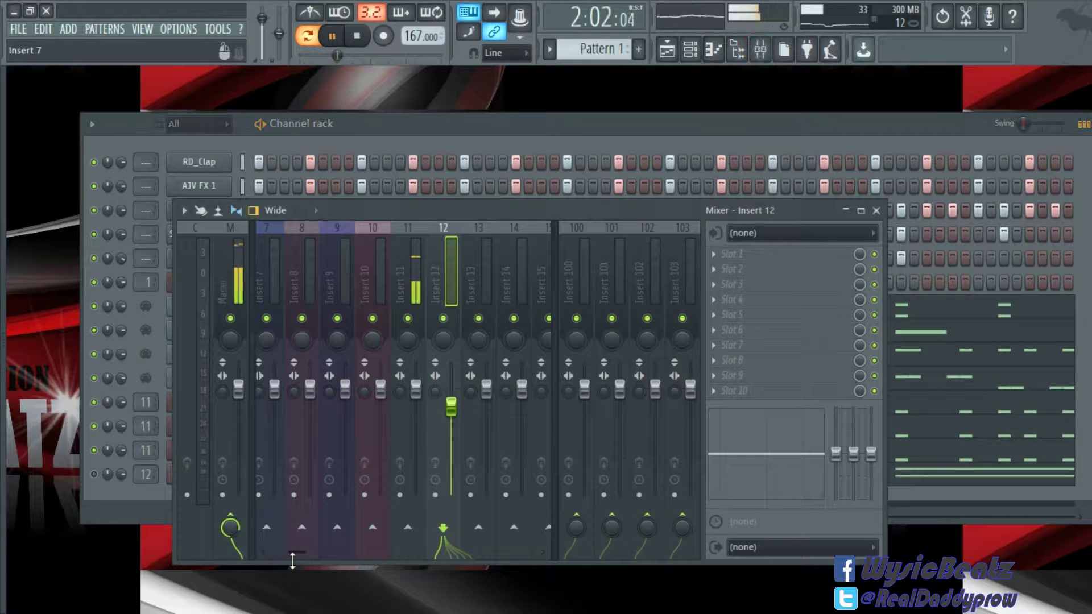
pyautogui.moveTo(294, 553); pyautogui.dragTo(265, 554)
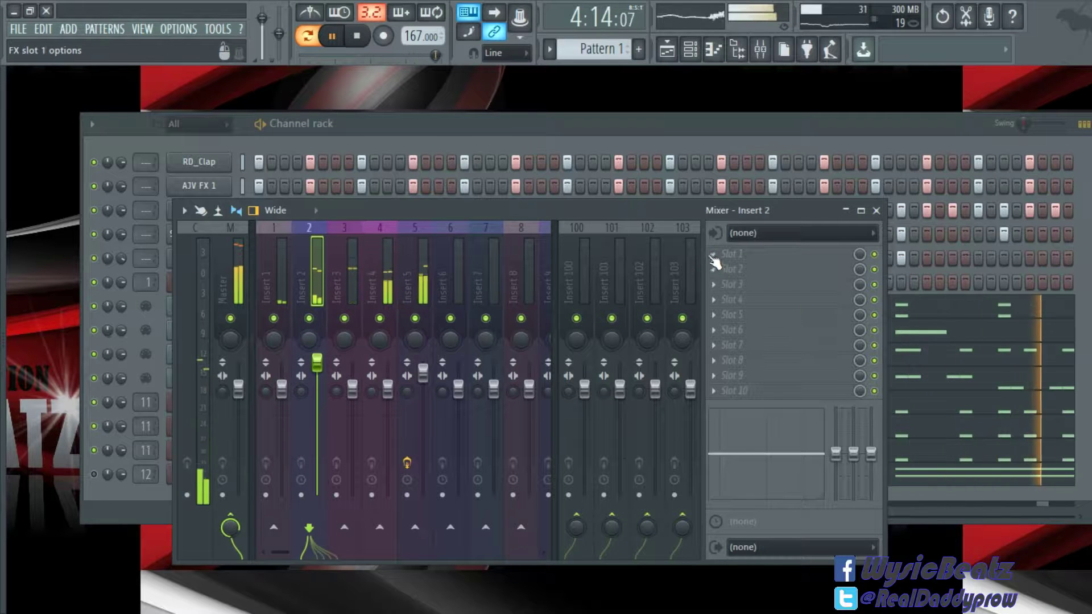
pyautogui.click(796, 254)
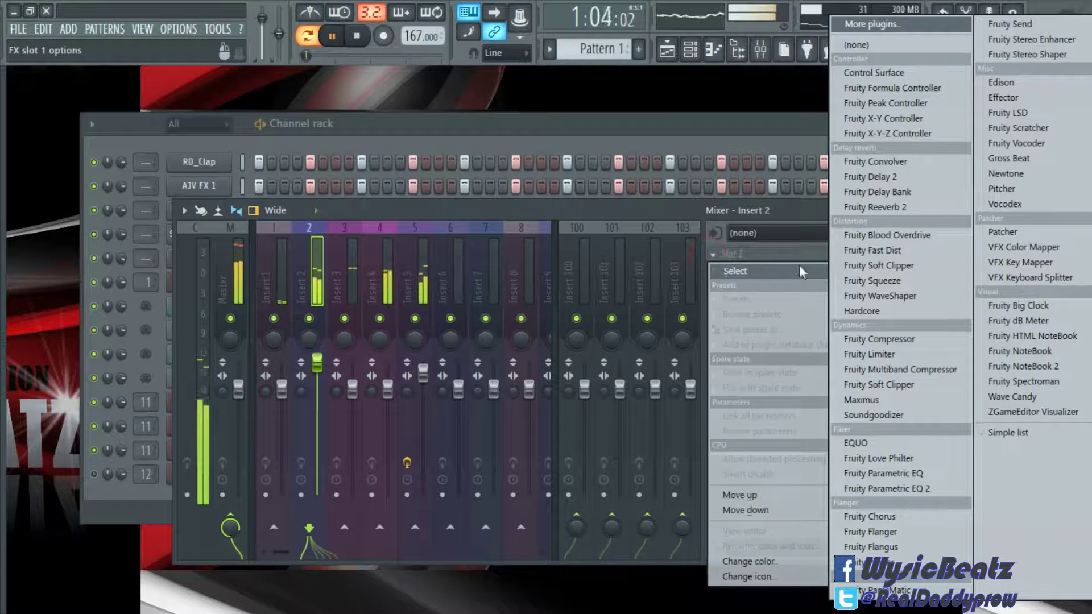
pyautogui.click(893, 235)
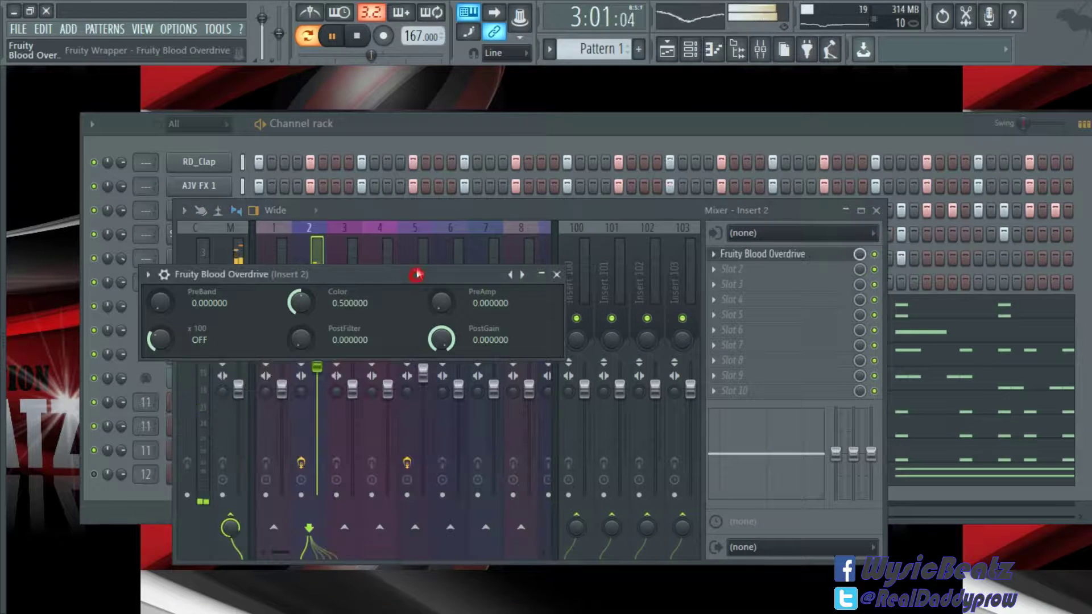
# - Switch on x 100 and set PreAmp to about 0.032 in Insert 2's Fruity Blood Overdrive, then close the effect and mixer
pyautogui.moveTo(417, 276); pyautogui.dragTo(423, 242)
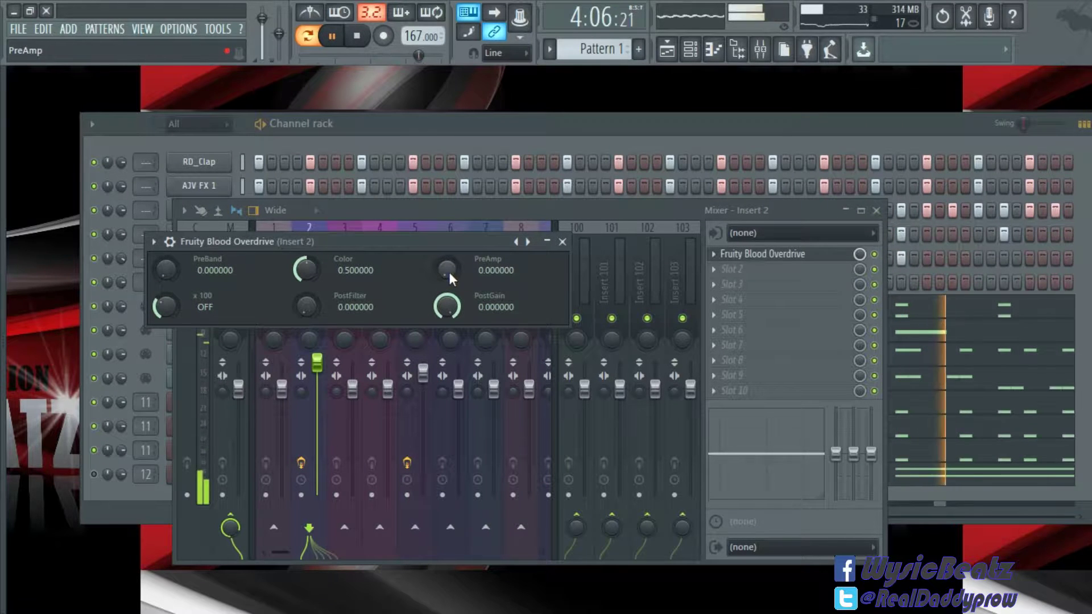
pyautogui.moveTo(171, 308); pyautogui.dragTo(170, 277)
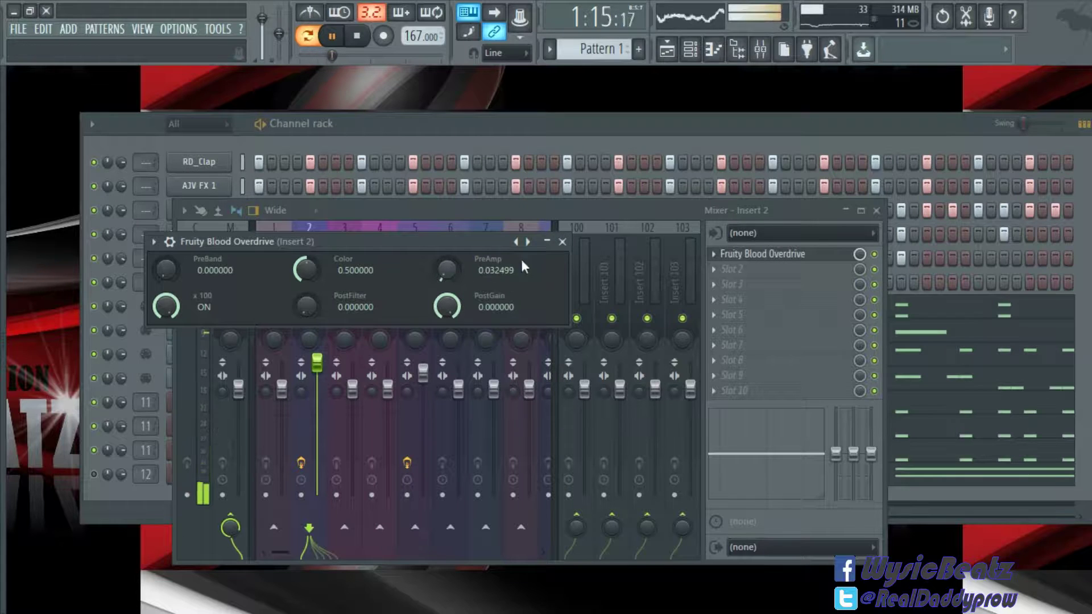
pyautogui.click(563, 243)
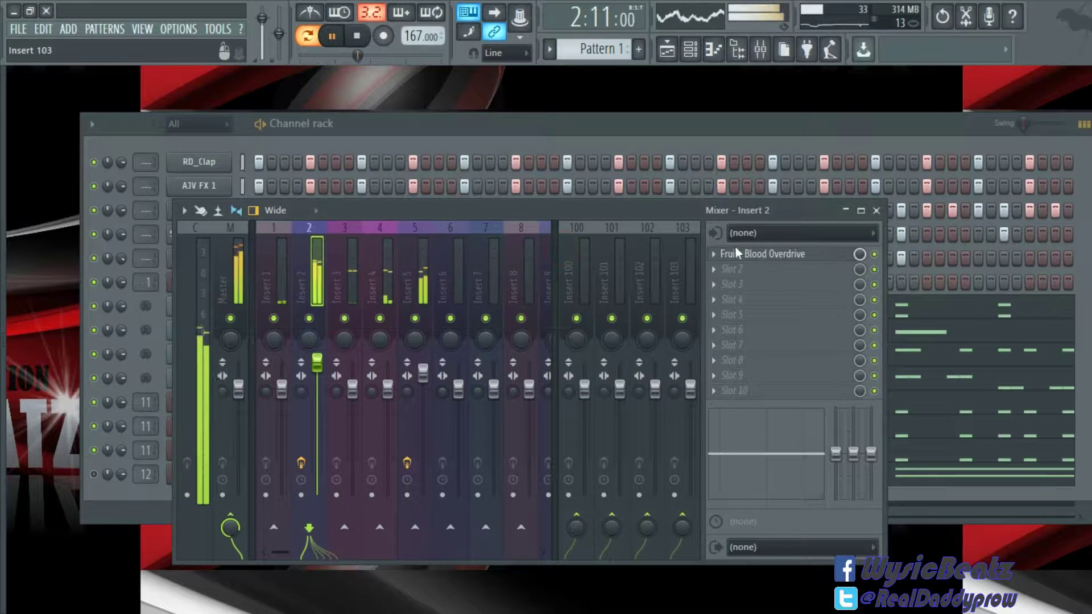
pyautogui.click(876, 212)
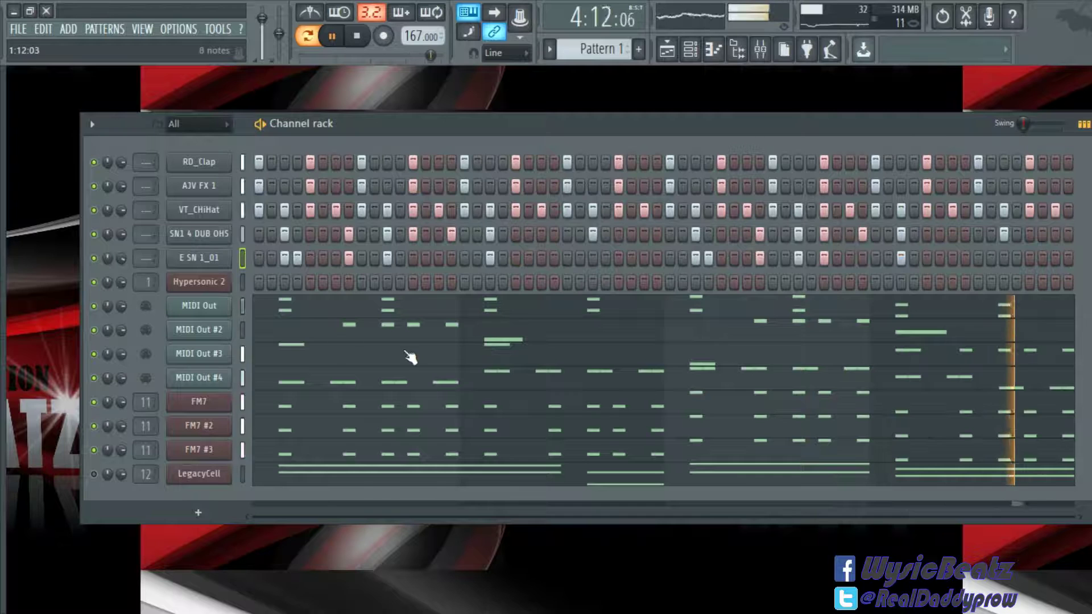
# - Clone the first MIDI Out channel and set the clone's MIDI channel to 5
pyautogui.rightClick(226, 306)
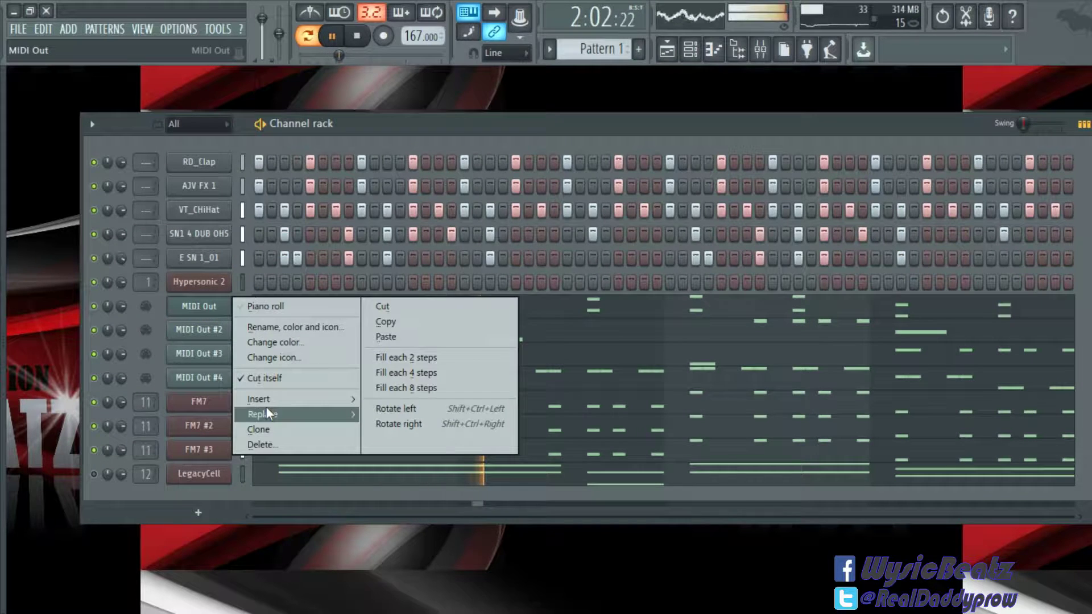
pyautogui.click(263, 424)
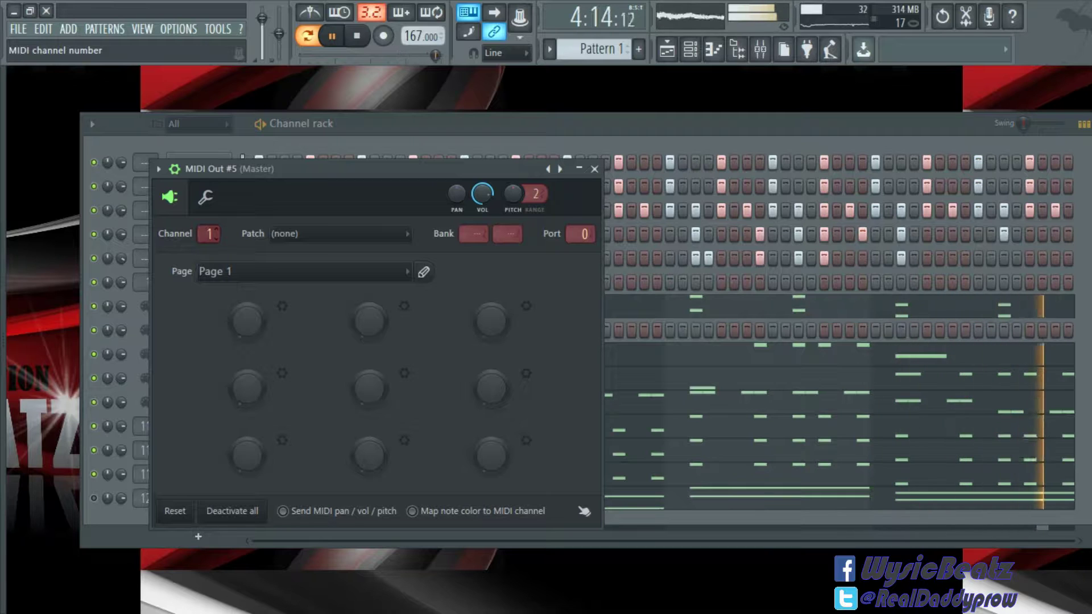
pyautogui.moveTo(281, 169); pyautogui.dragTo(455, 167)
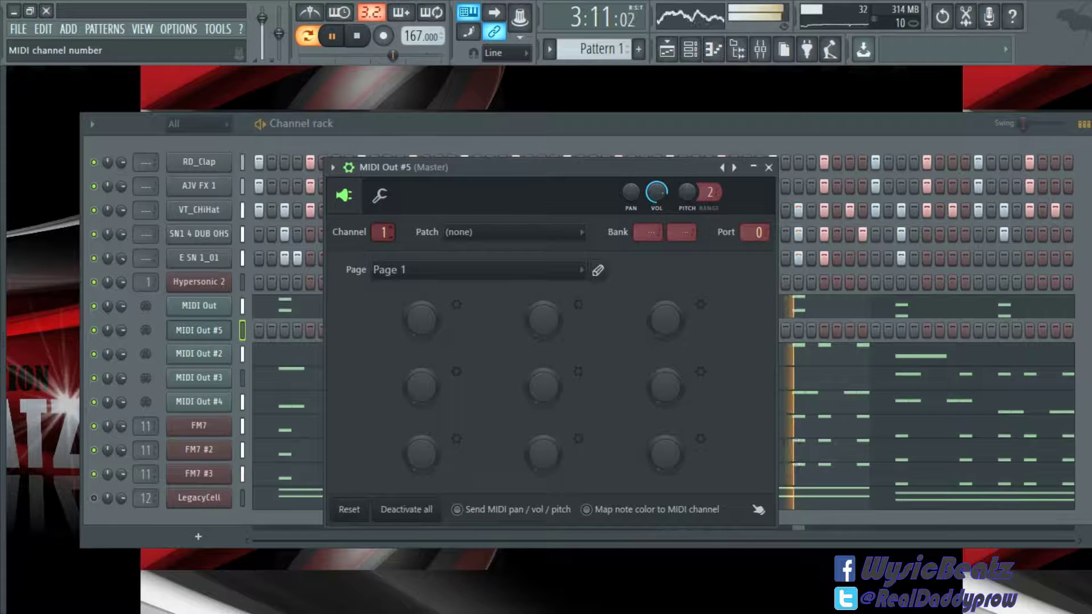
pyautogui.moveTo(384, 232); pyautogui.dragTo(384, 216)
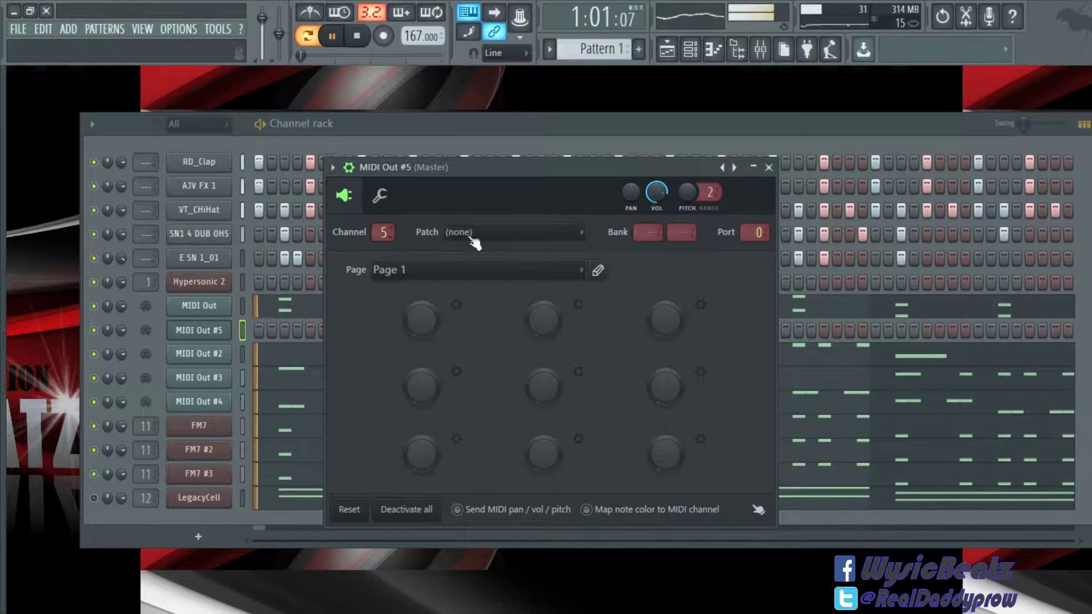
pyautogui.click(769, 168)
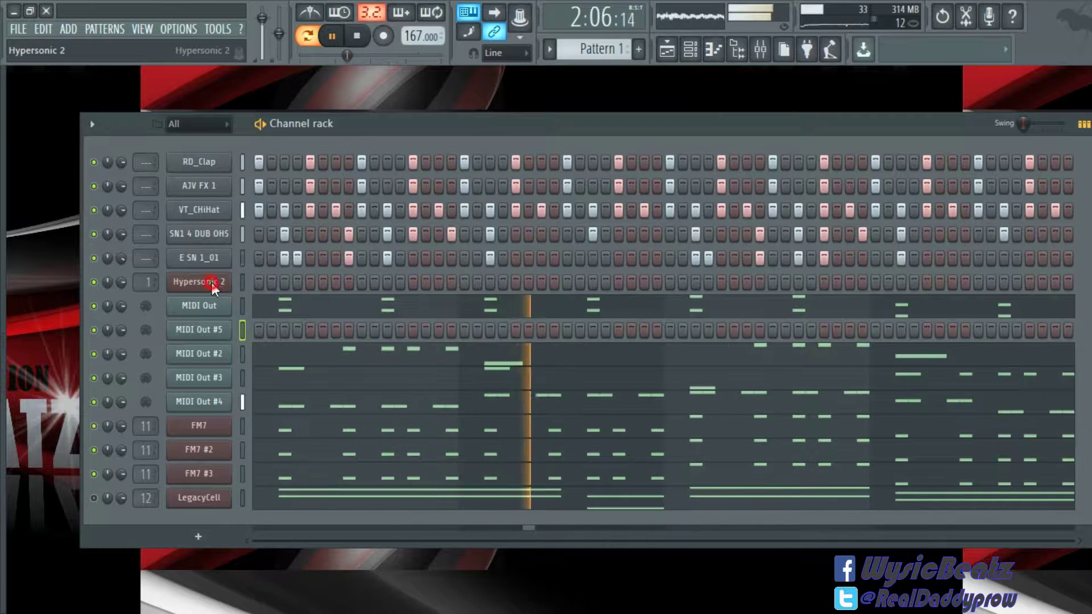
# - Load the Clavinet XXL patch into part 5 of Hypersonic 2 and close the plugin window
pyautogui.click(211, 282)
pyautogui.click(302, 294)
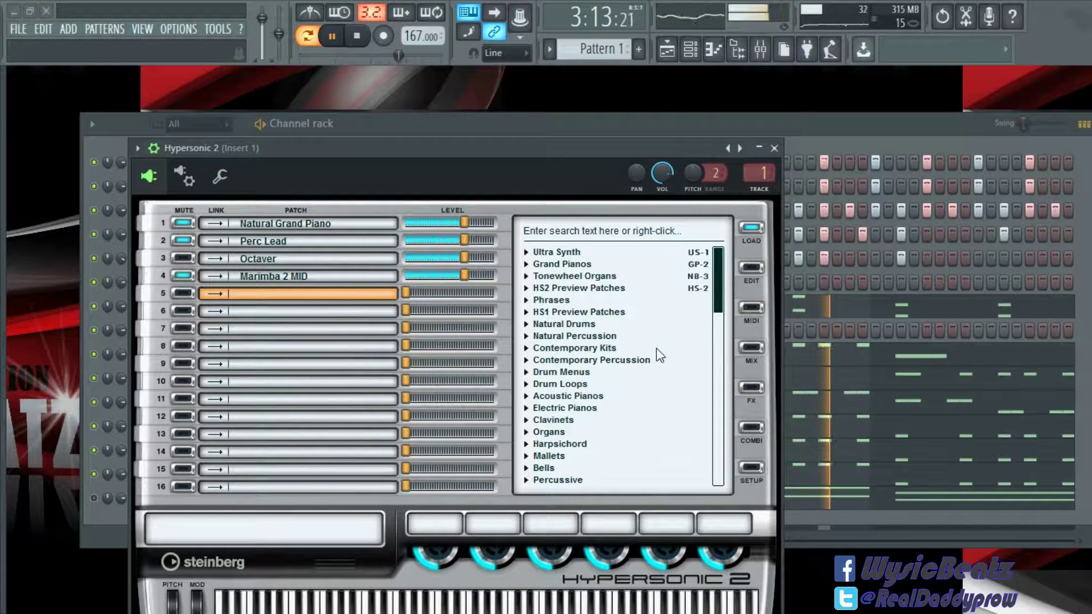
pyautogui.click(528, 421)
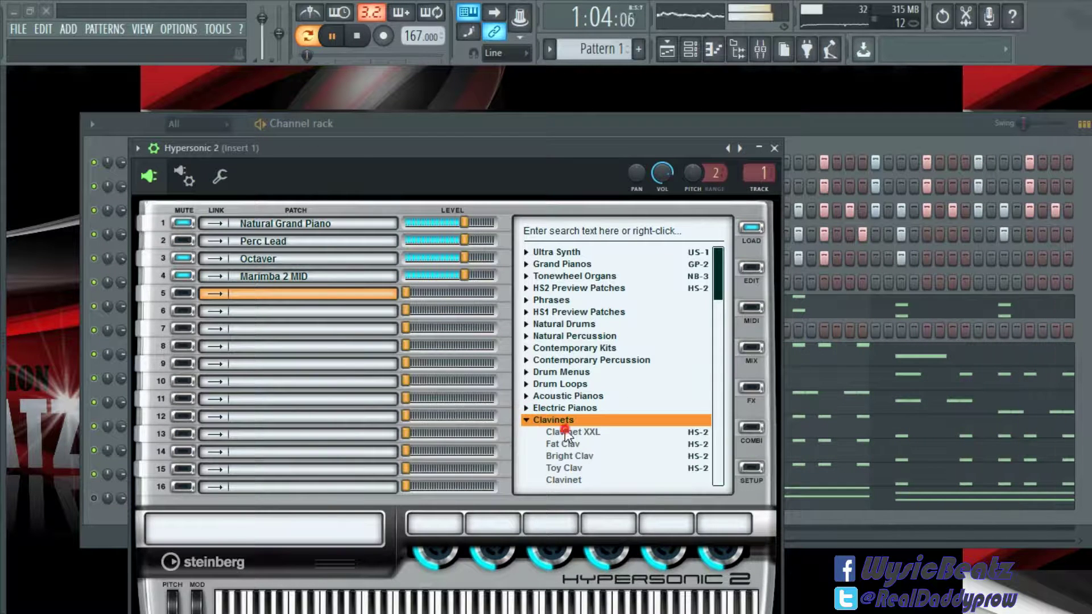
pyautogui.click(566, 433)
pyautogui.click(773, 150)
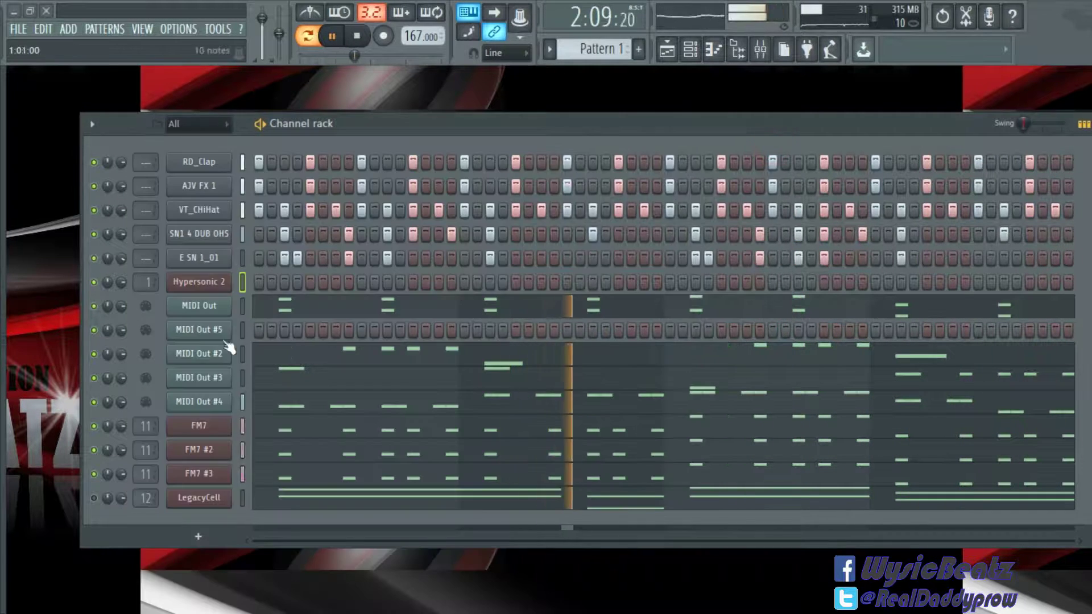
# - Copy the MIDI Out notes into MIDI Out #5 and shift them one beat later in the piano roll
pyautogui.rightClick(201, 305)
pyautogui.click(390, 317)
pyautogui.rightClick(213, 329)
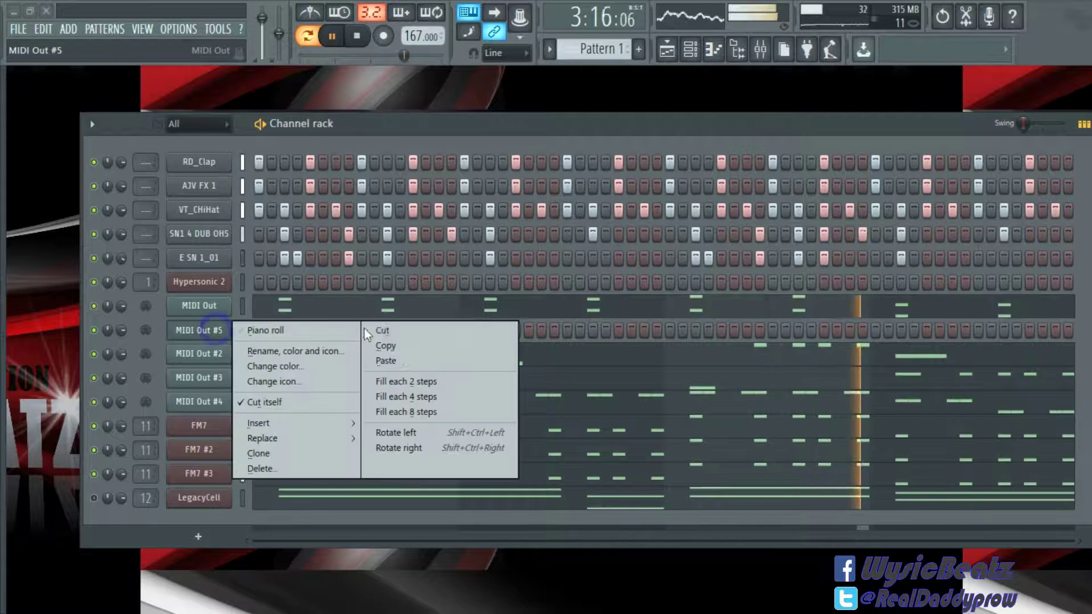
pyautogui.click(387, 333)
pyautogui.rightClick(208, 335)
pyautogui.click(437, 362)
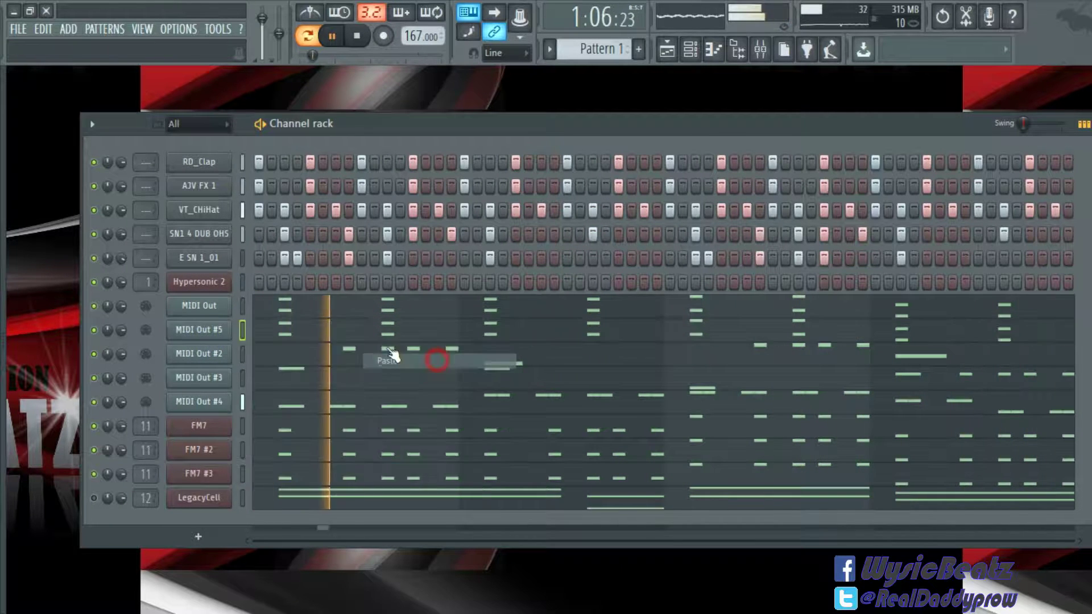
pyautogui.click(390, 335)
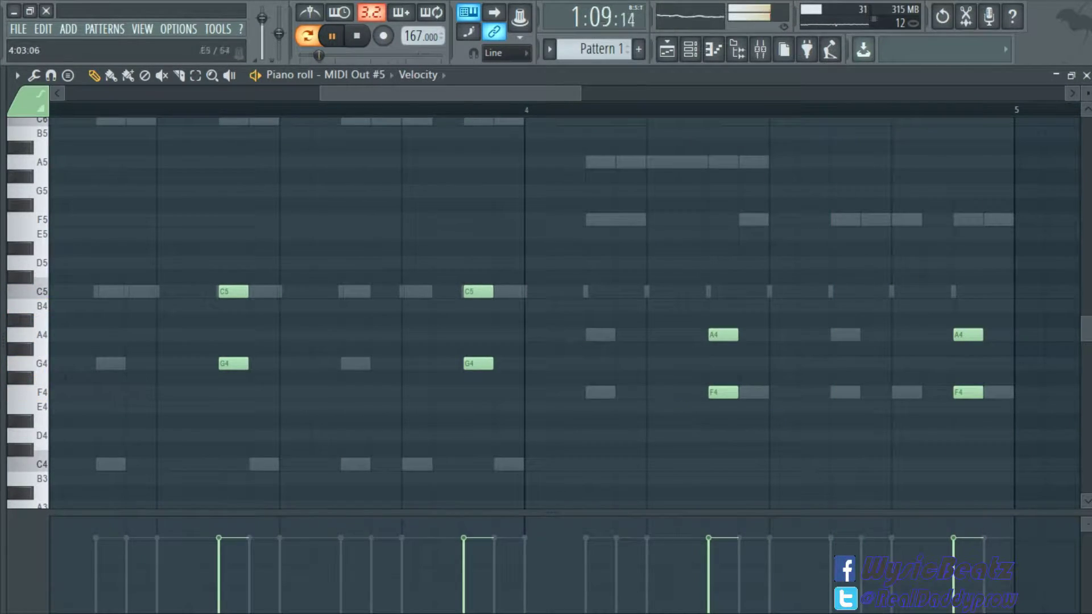
pyautogui.click(1086, 75)
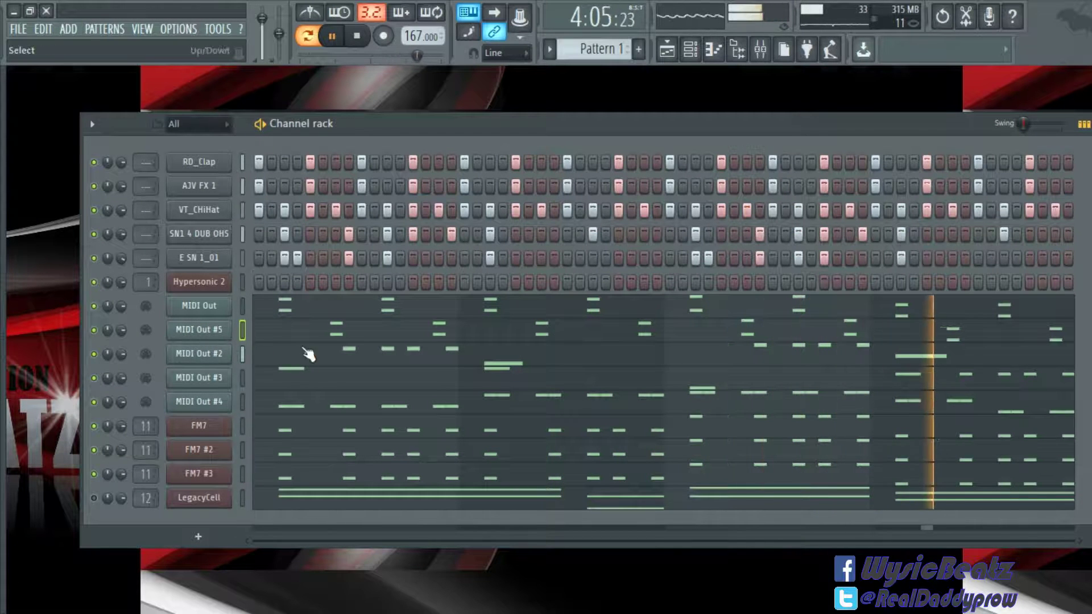
# - Raise the mixer volume of Insert 6 to the top of its fader range and raise Insert 3 slightly
pyautogui.click(761, 50)
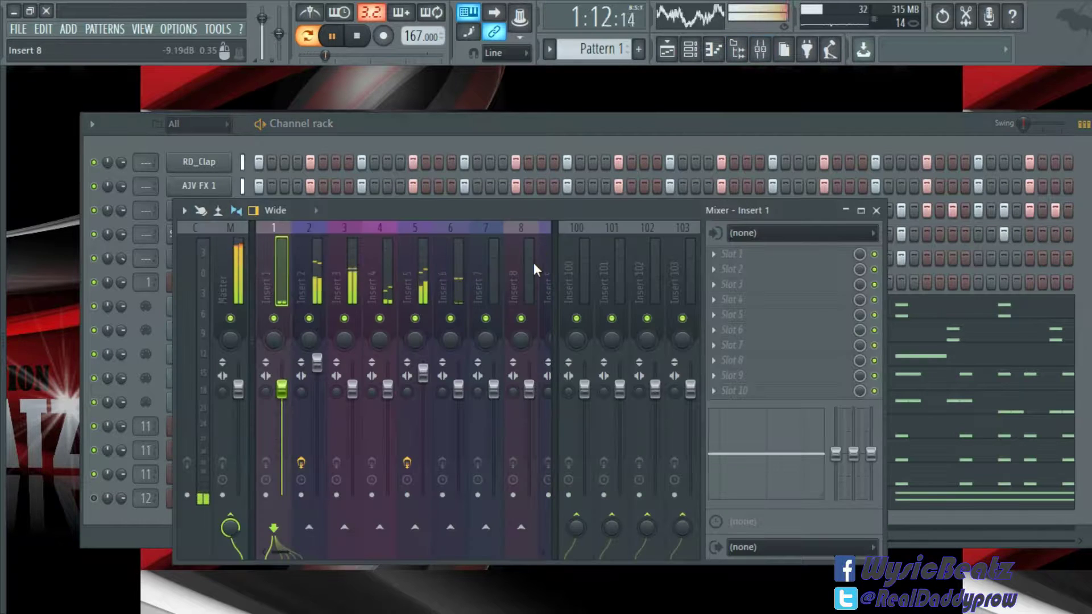
pyautogui.moveTo(459, 390); pyautogui.dragTo(459, 364)
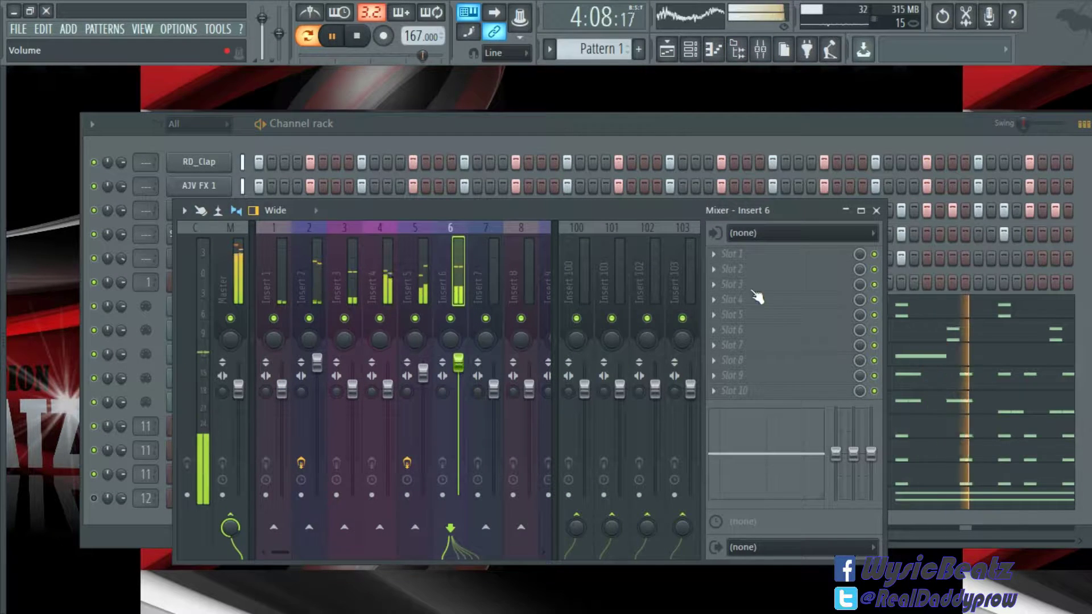
pyautogui.click(876, 211)
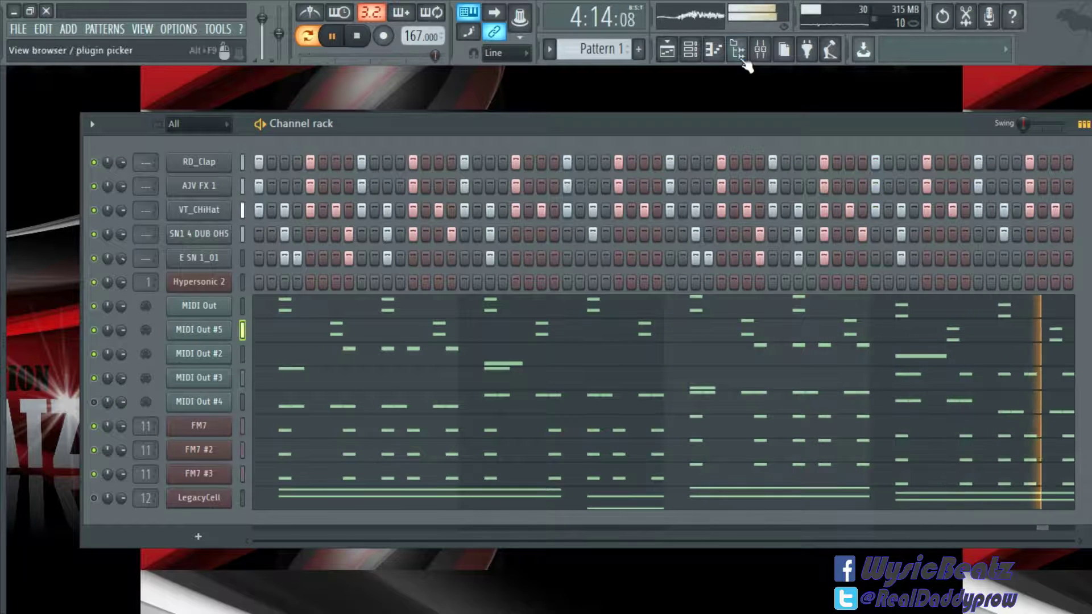
pyautogui.click(760, 50)
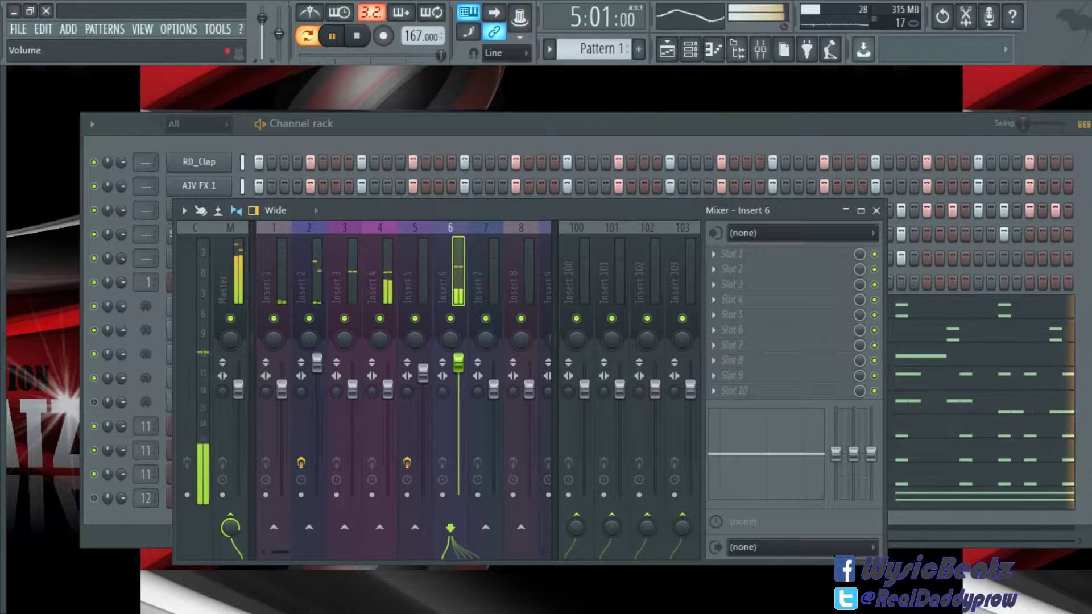
pyautogui.moveTo(352, 389); pyautogui.dragTo(352, 380)
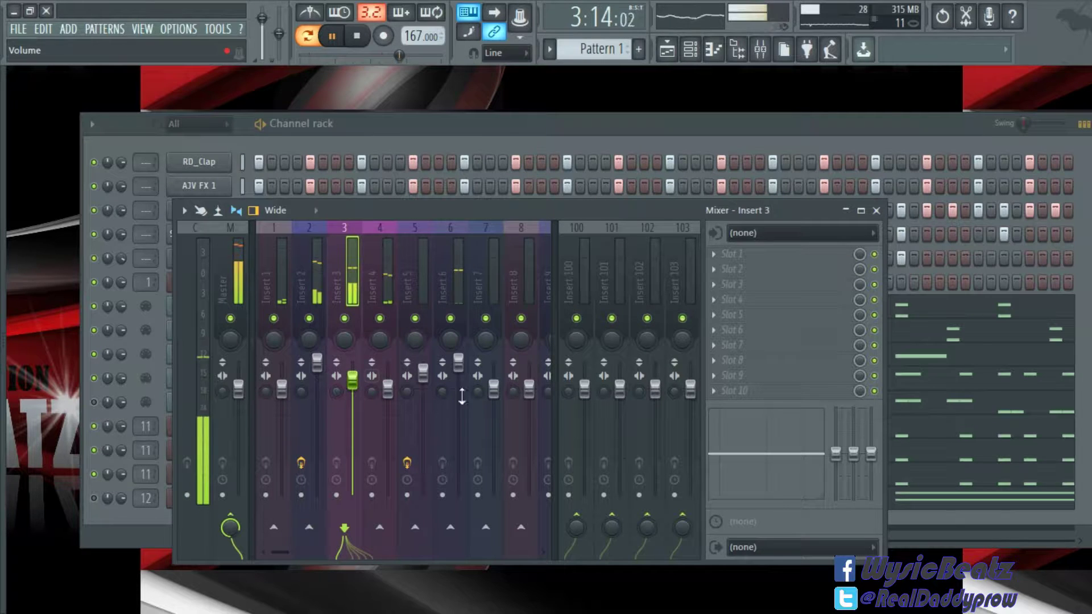
# - Close the mixer, lower the RD_Clap channel's volume slightly and mute that channel
pyautogui.click(876, 210)
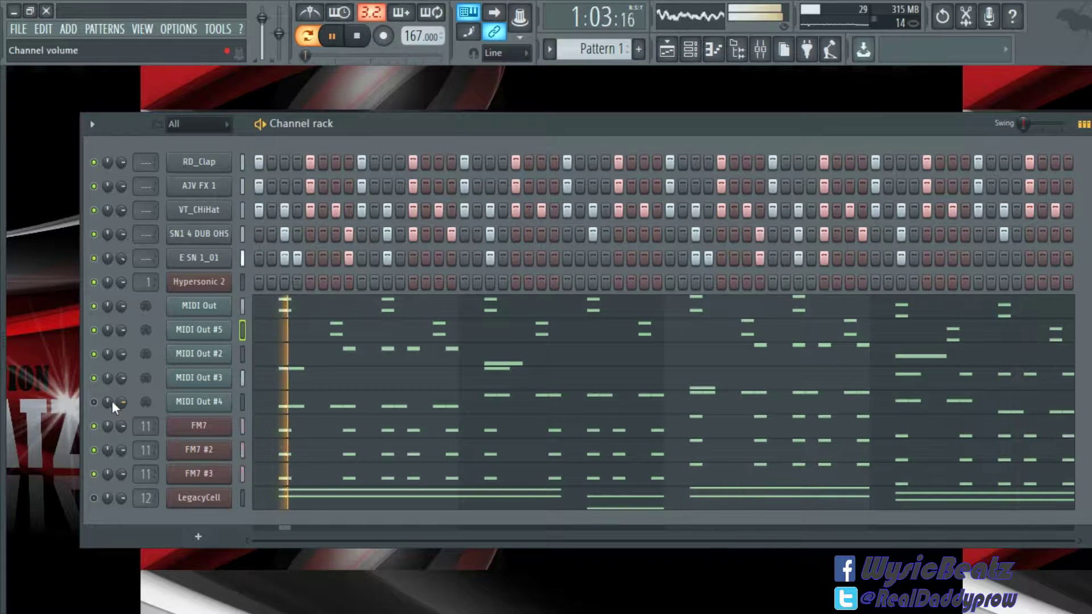
pyautogui.moveTo(121, 160); pyautogui.dragTo(122, 169)
pyautogui.click(94, 163)
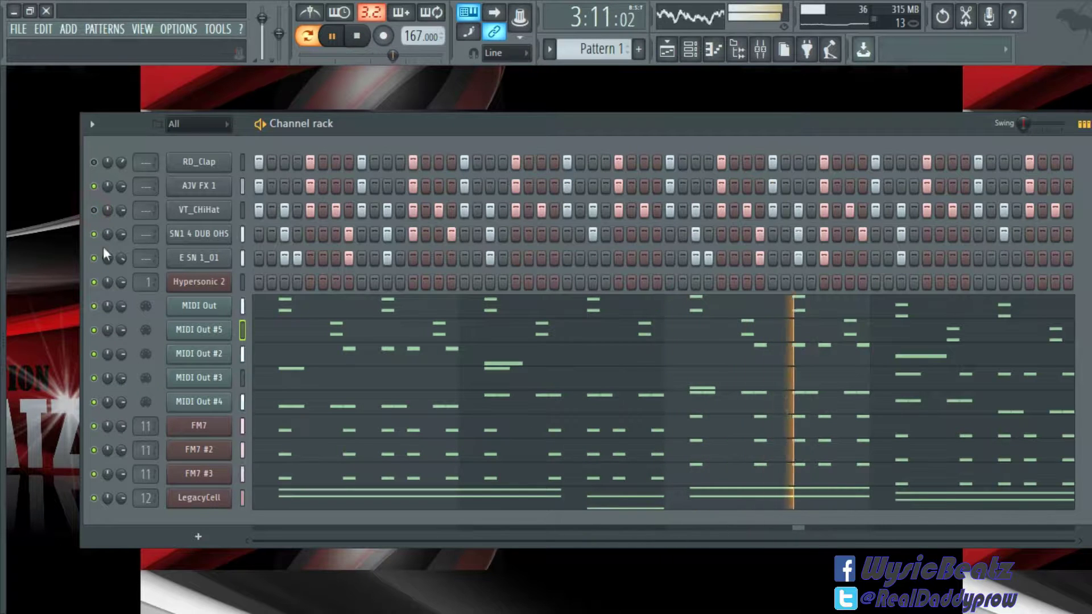
# - Audition the FM7 and LegacyCell layers by toggling their mutes during playback, leave only RD_Clap muted, and stop playback
pyautogui.click(94, 450)
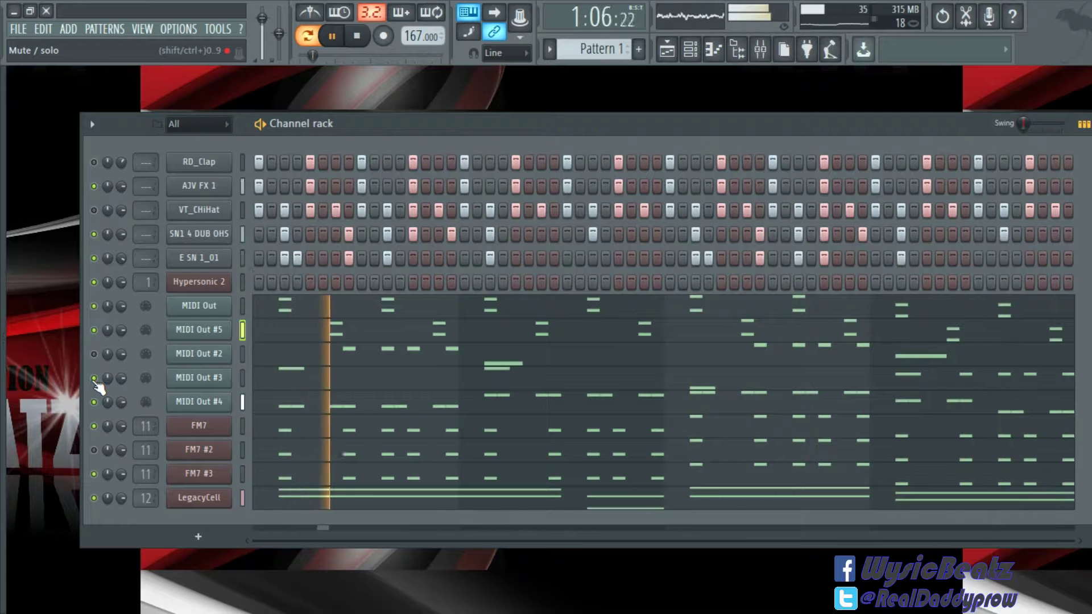
pyautogui.click(94, 498)
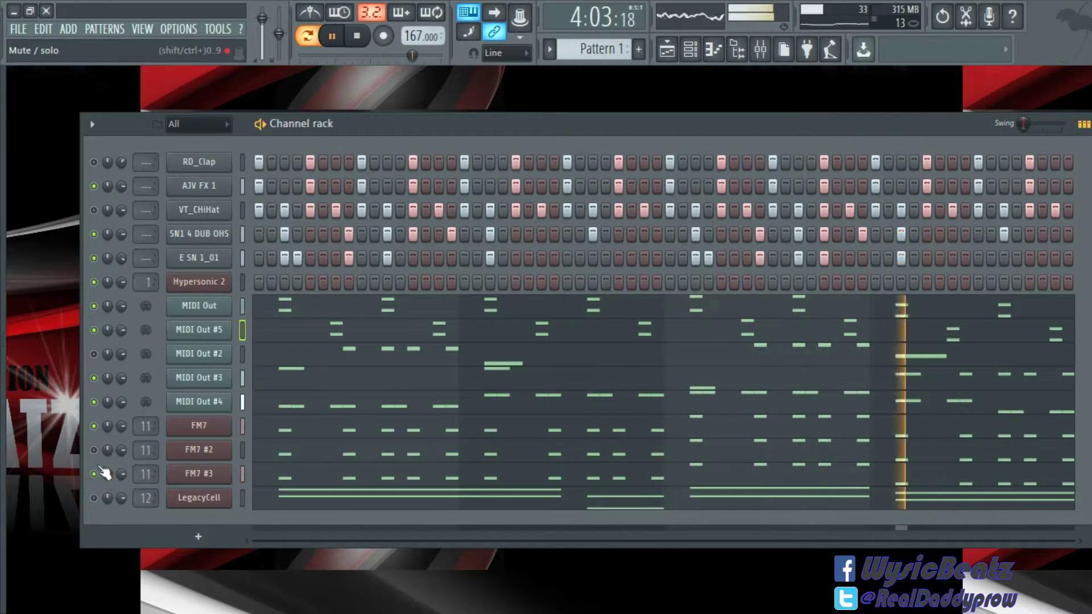
pyautogui.click(94, 450)
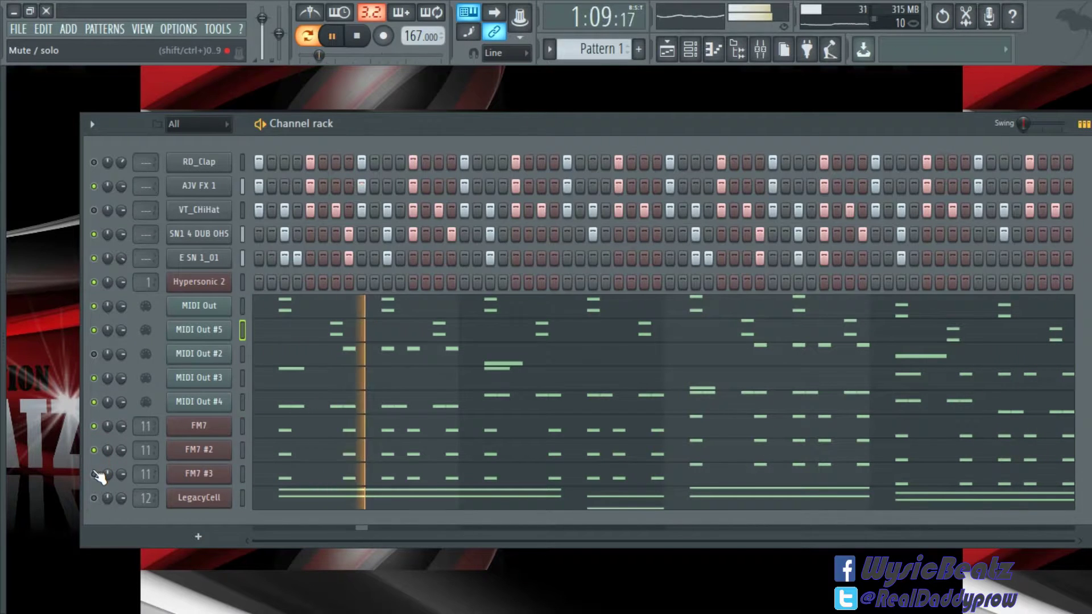
pyautogui.click(94, 473)
pyautogui.click(93, 426)
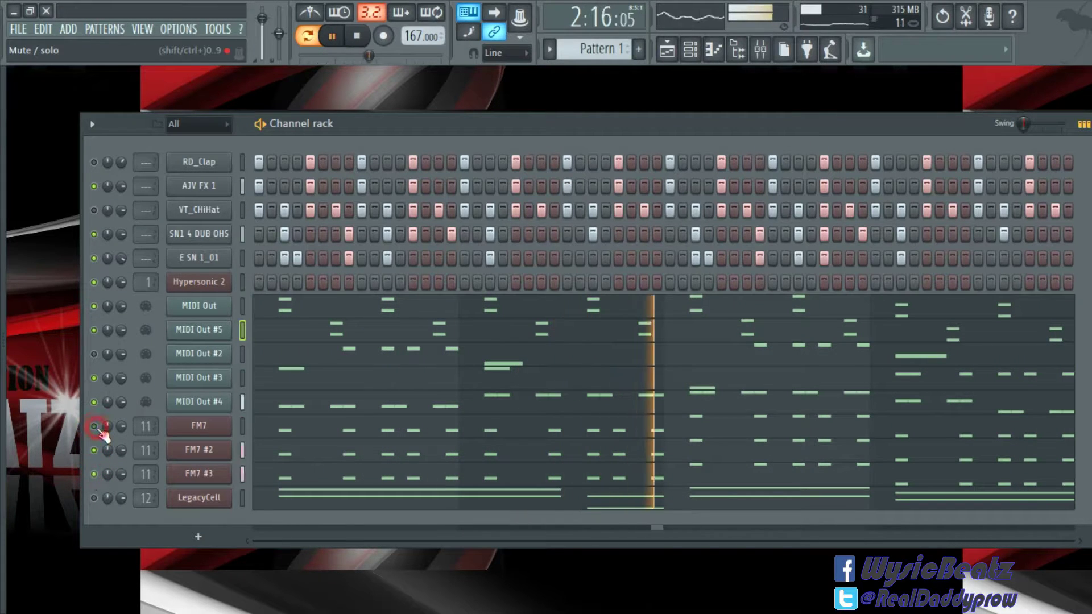
pyautogui.click(94, 426)
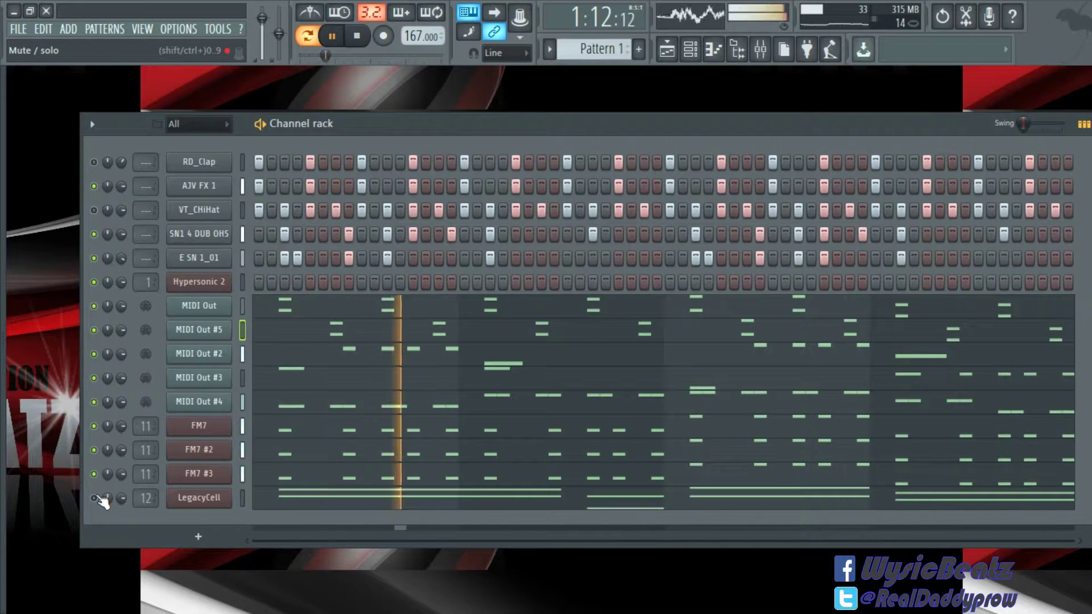
pyautogui.click(94, 210)
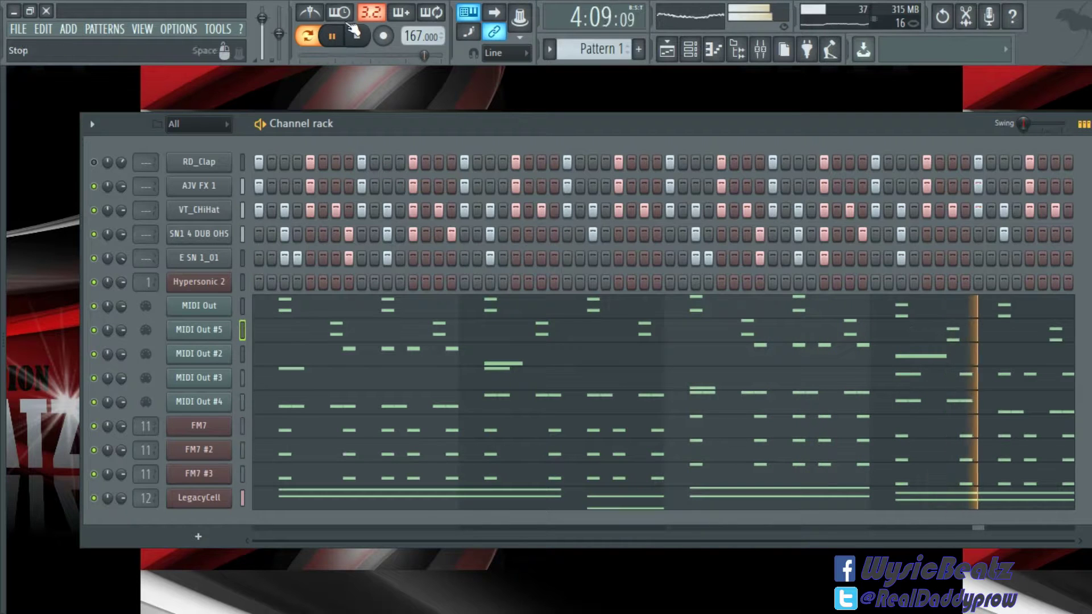
pyautogui.click(364, 35)
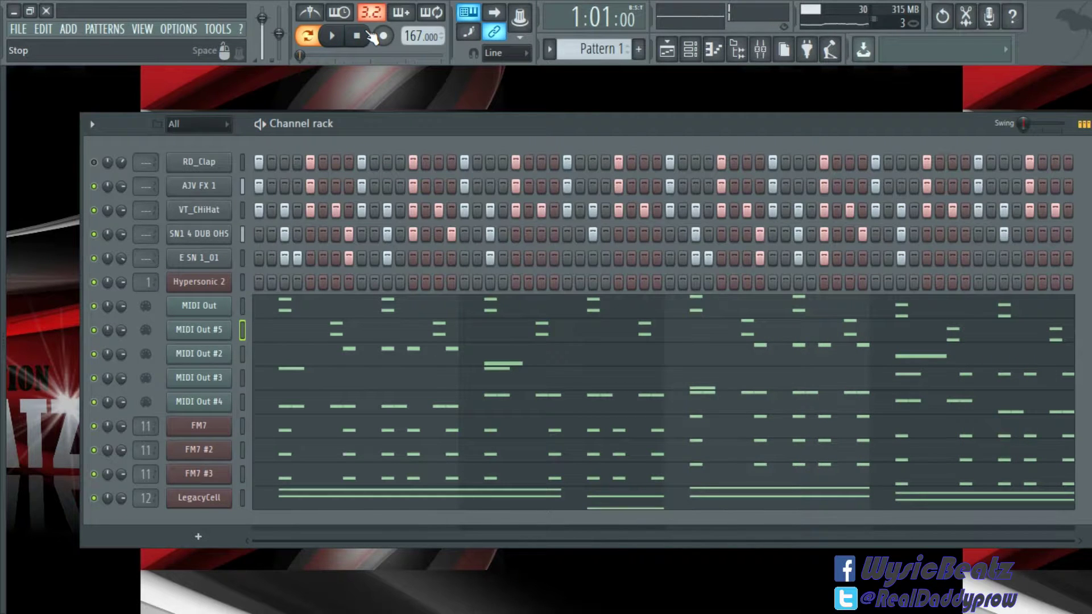